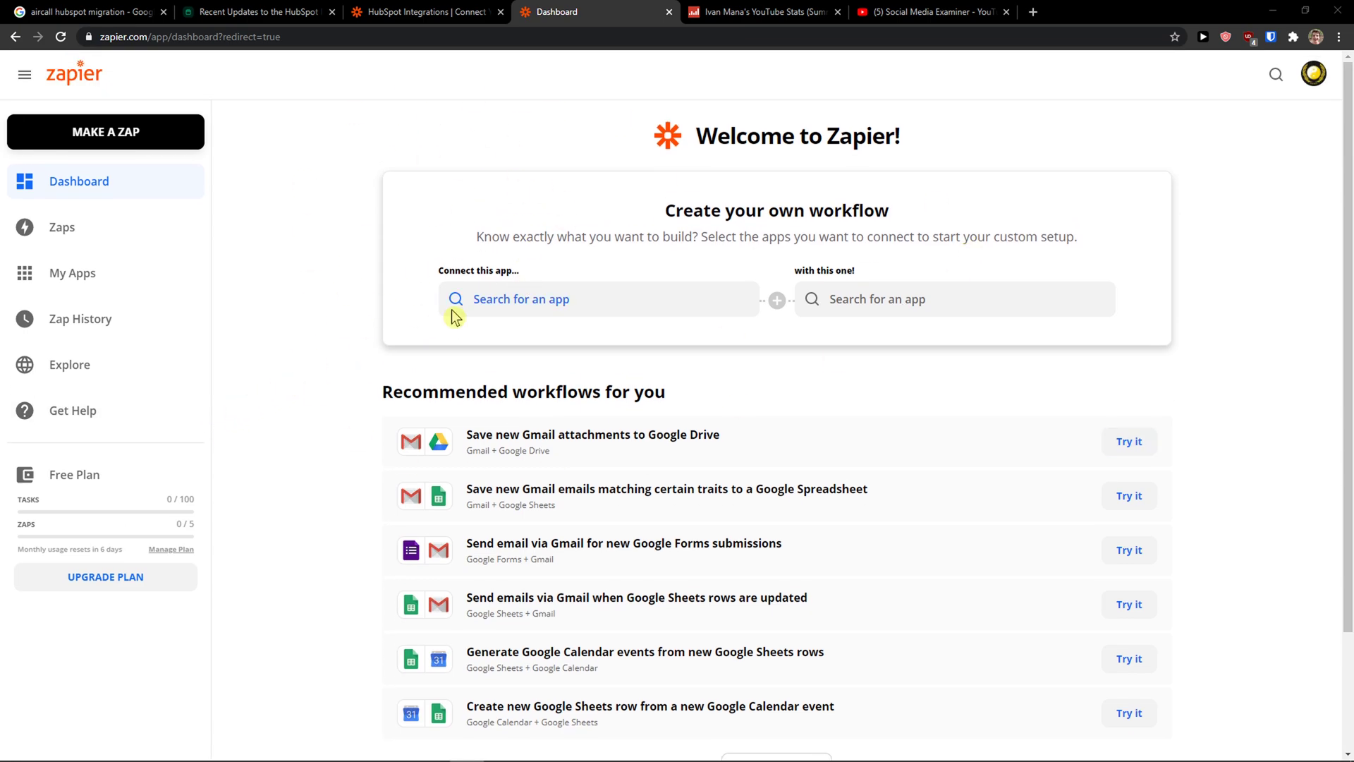
Step: Start a new workflow and bring up the search for the first app to connect
{"action": "left_click", "coordinate": [1313, 74]}
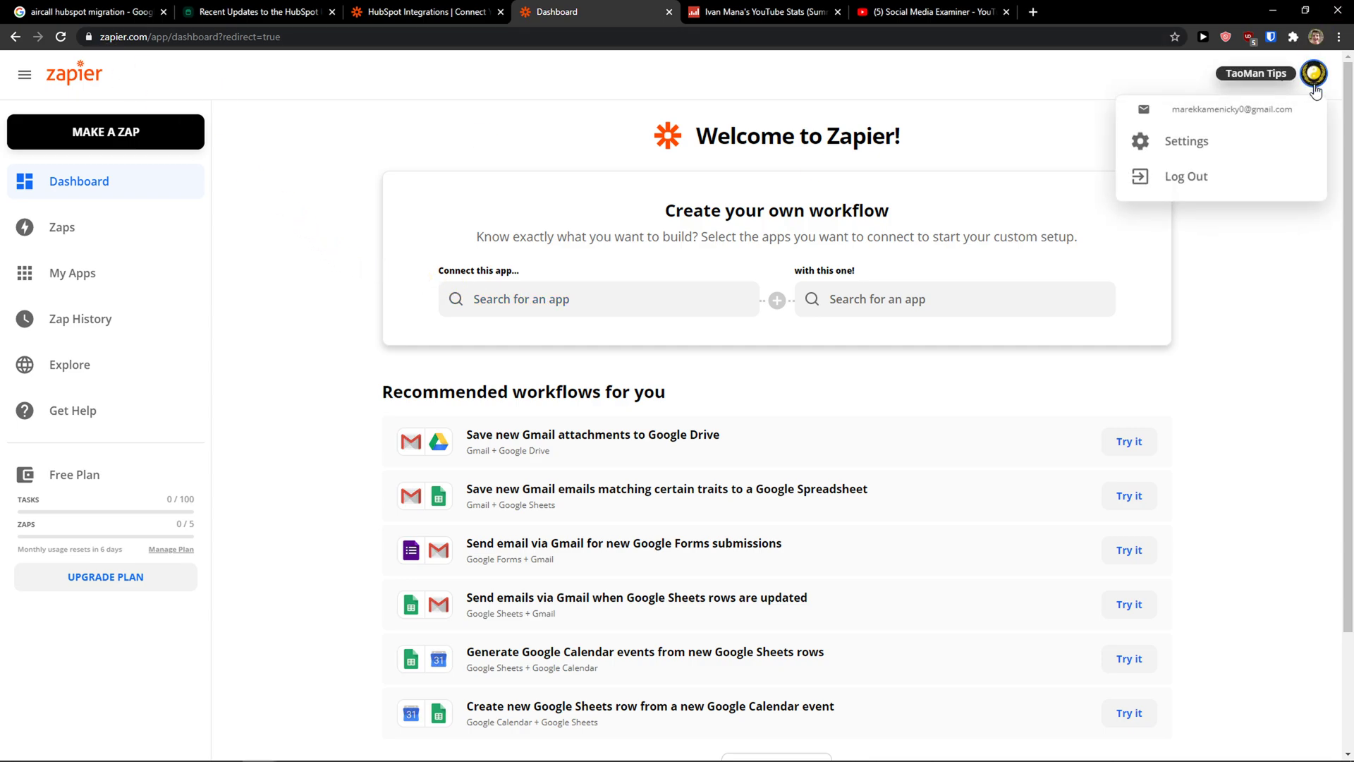
{"action": "left_click", "coordinate": [532, 308]}
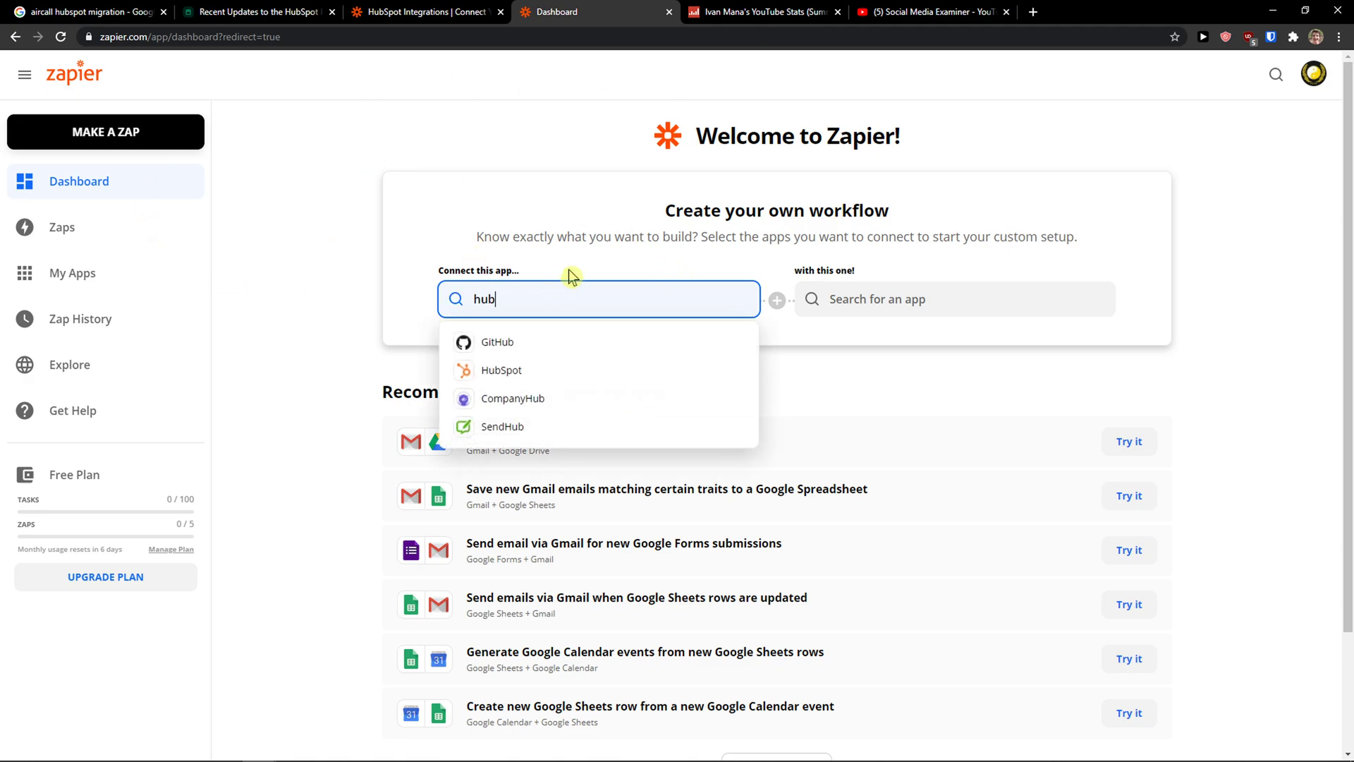
Step: Search 'hub' and choose HubSpot as the first app, then browse its recommended workflows
{"action": "type", "text": "hub"}
{"action": "left_click", "coordinate": [544, 382]}
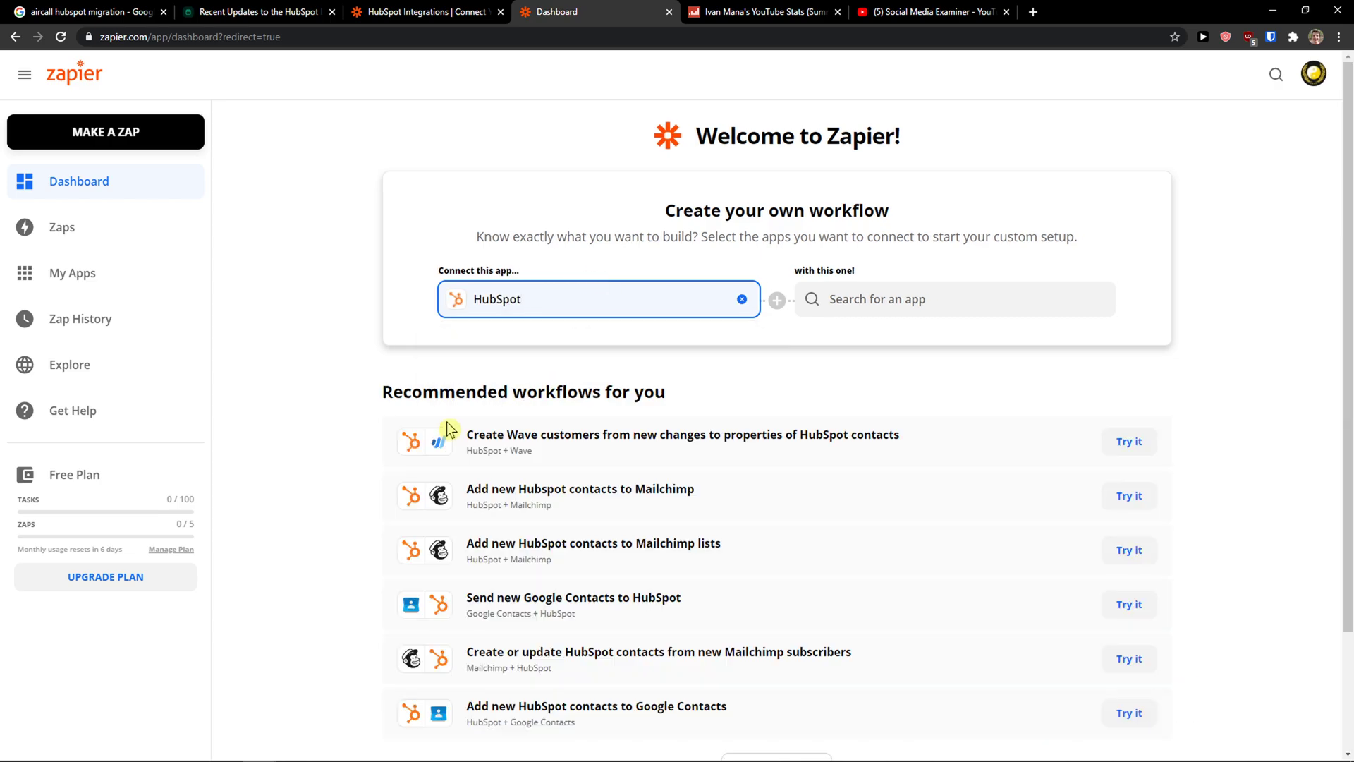
{"action": "scroll", "coordinate": [374, 423], "scroll_direction": "down", "scroll_amount": 2}
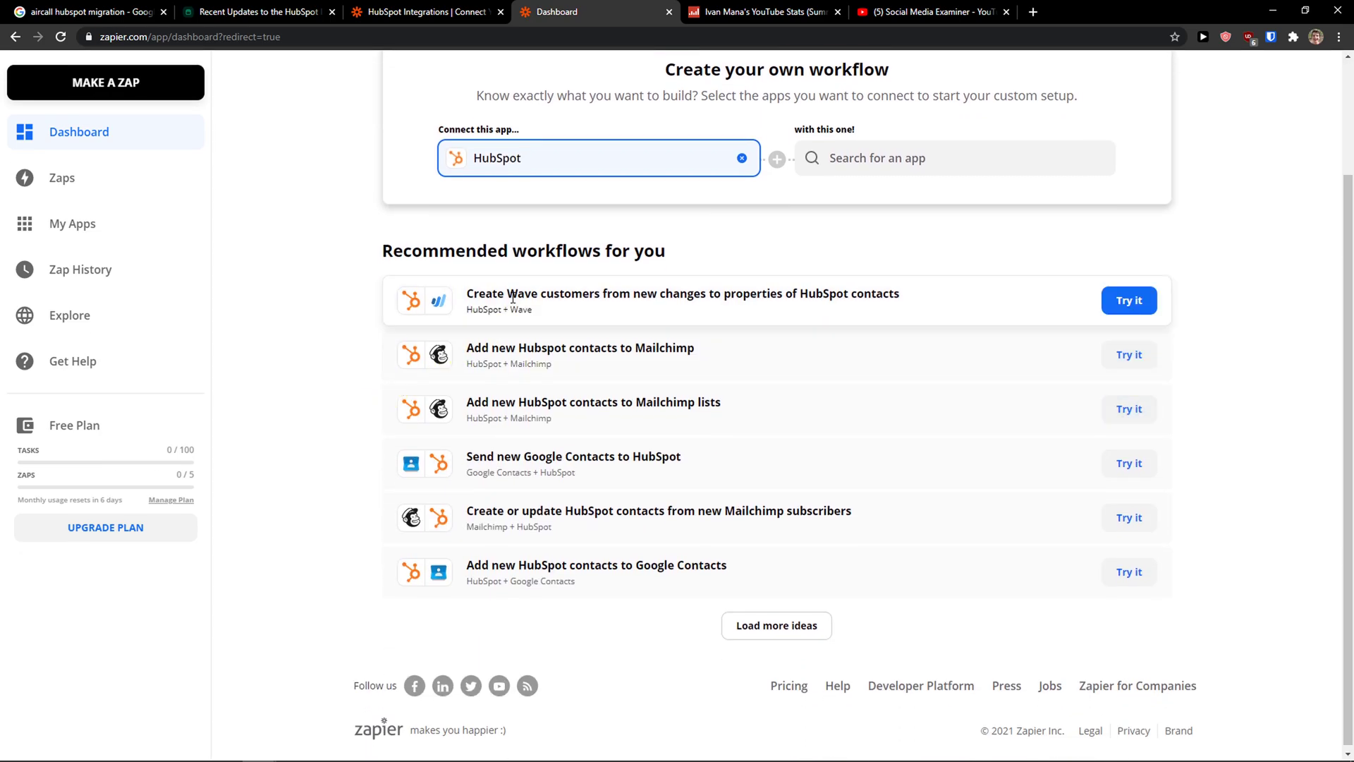
{"action": "scroll", "coordinate": [684, 564], "scroll_direction": "up", "scroll_amount": 2}
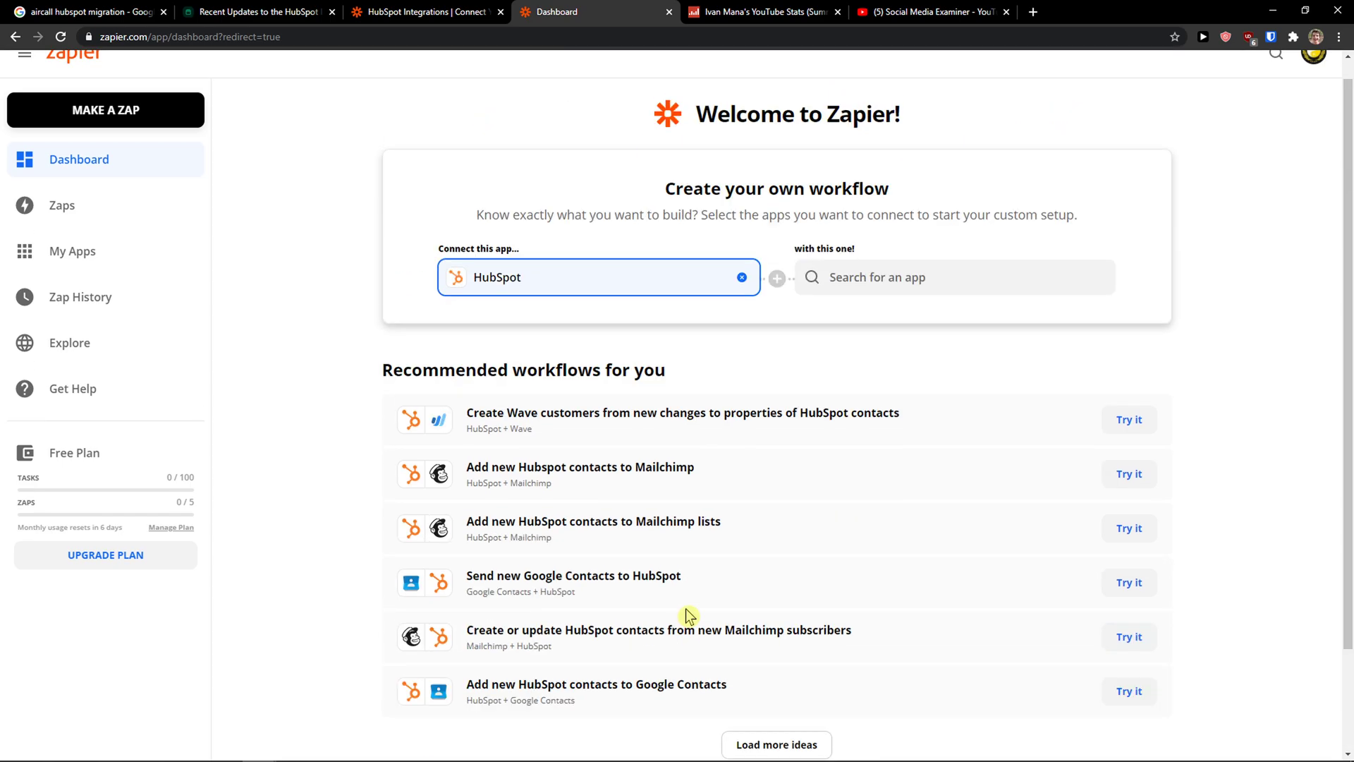
Step: Load more HubSpot workflow ideas, like Slack alerts and Google Sheets saving, and return to the top
{"action": "scroll", "coordinate": [812, 319], "scroll_direction": "down", "scroll_amount": 2}
{"action": "left_click", "coordinate": [776, 619]}
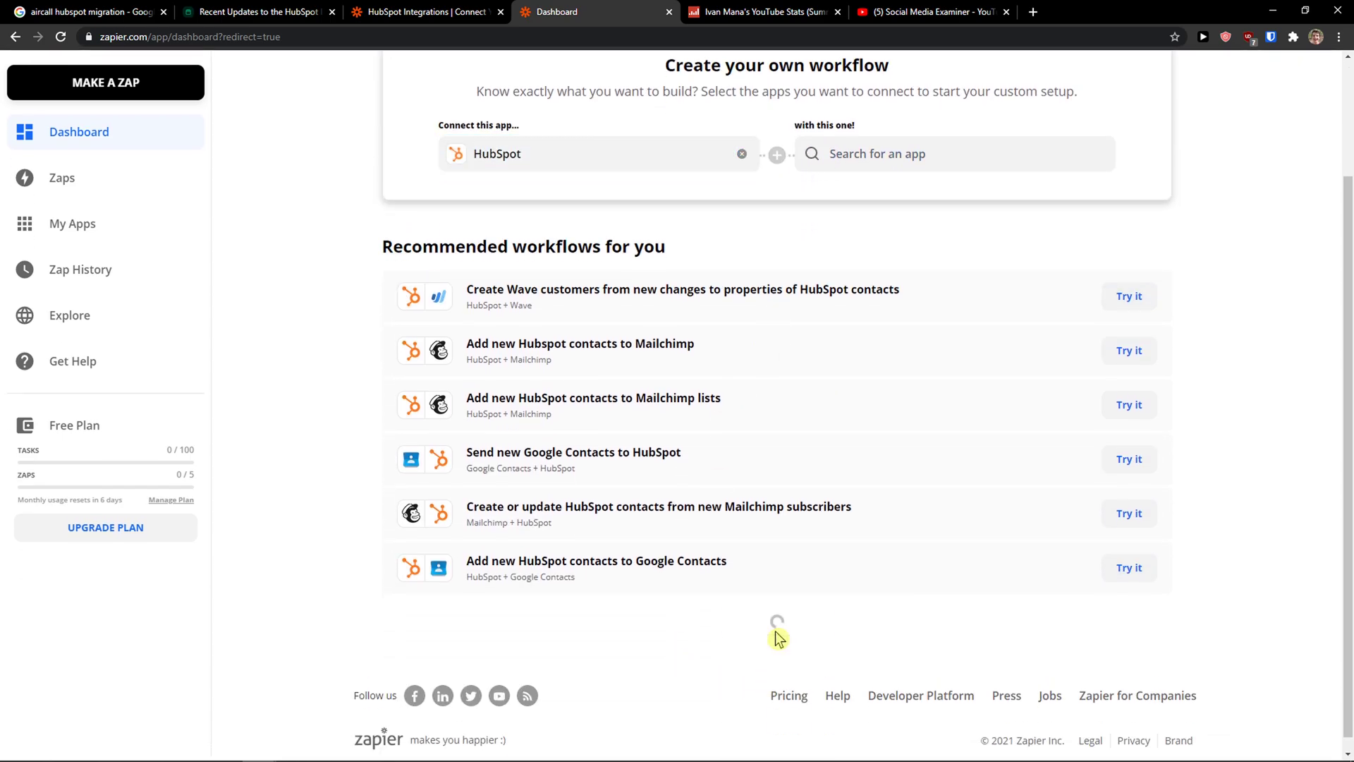
{"action": "scroll", "coordinate": [504, 502], "scroll_direction": "down", "scroll_amount": 5}
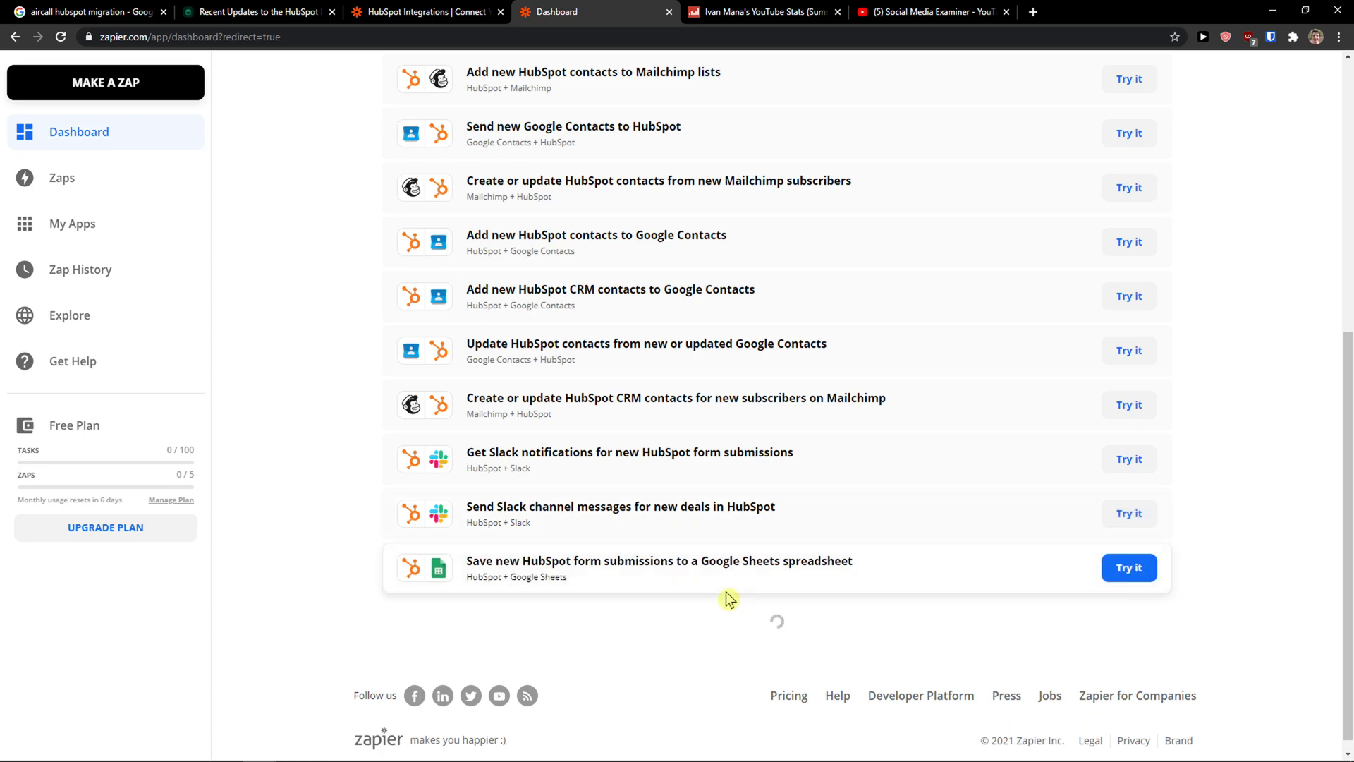
{"action": "scroll", "coordinate": [726, 596], "scroll_direction": "down", "scroll_amount": 5}
{"action": "scroll", "coordinate": [369, 353], "scroll_direction": "up", "scroll_amount": 13}
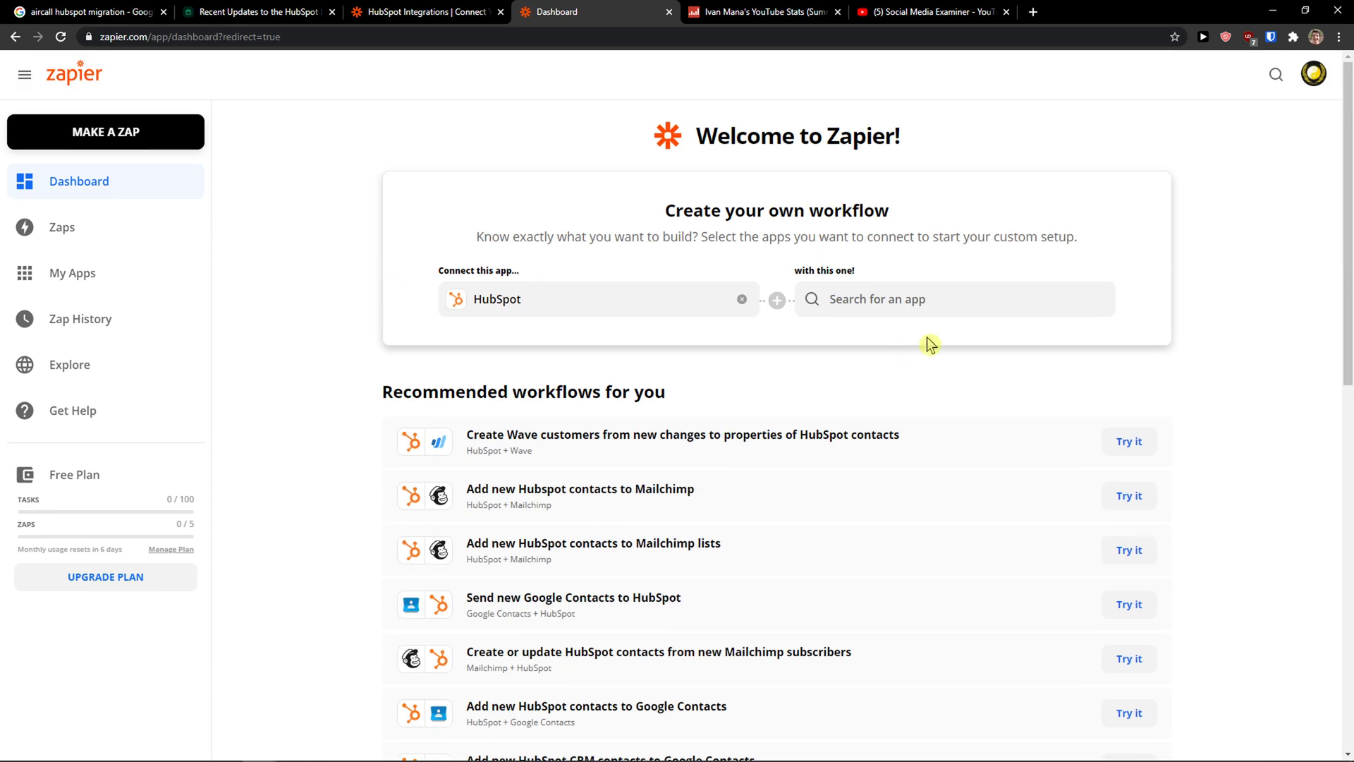
Step: Search 'mail' and pick Mailchimp as the second app
{"action": "left_click", "coordinate": [926, 302]}
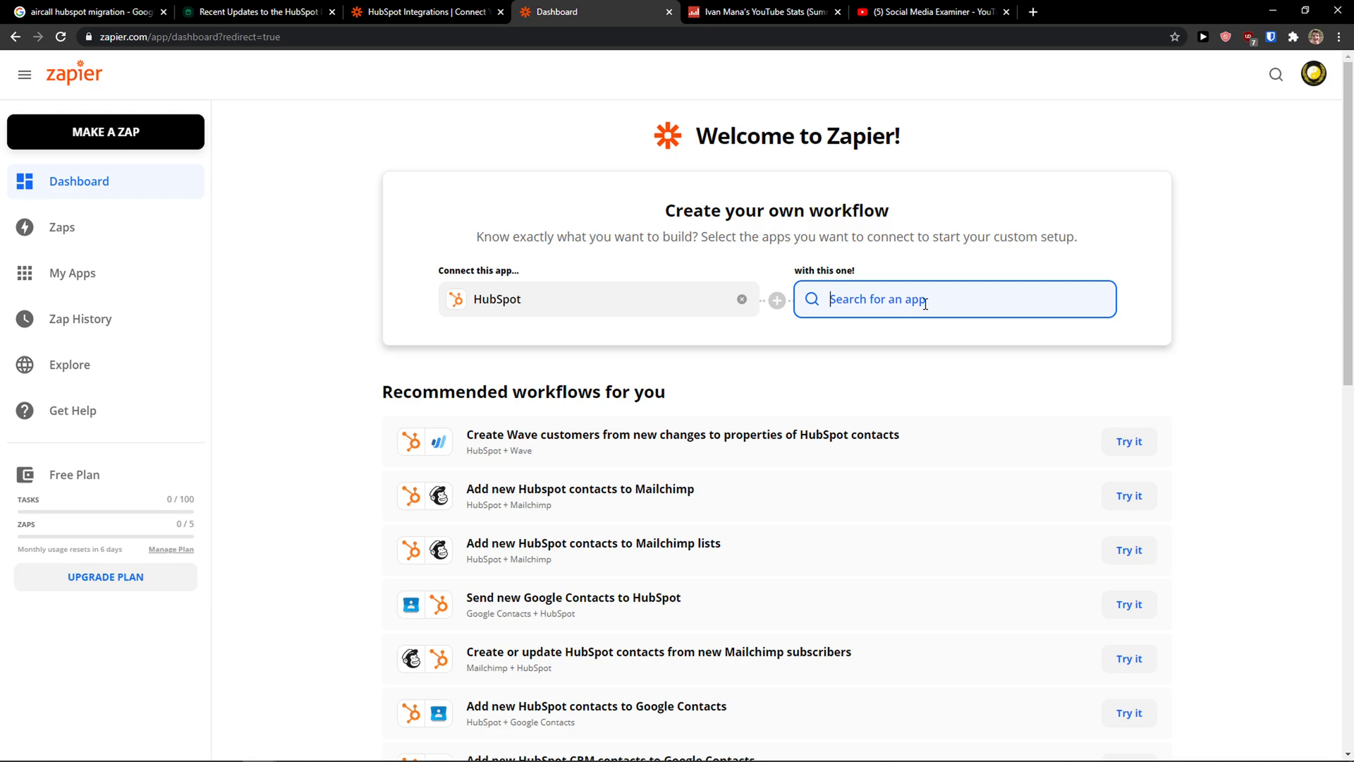
{"action": "type", "text": "mailchimp"}
{"action": "left_click", "coordinate": [897, 353]}
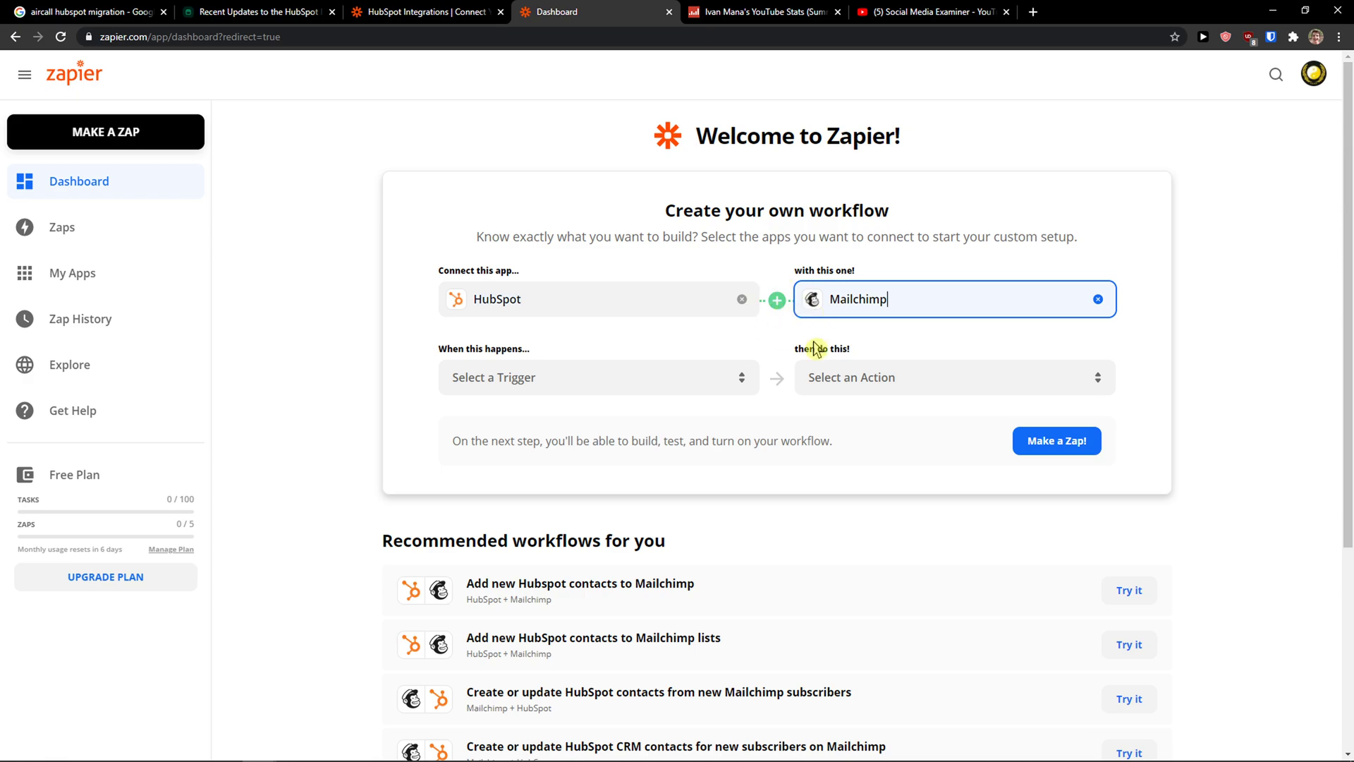
Step: Browse the trigger and action lists and set New Customer as the trigger
{"action": "left_click", "coordinate": [497, 377]}
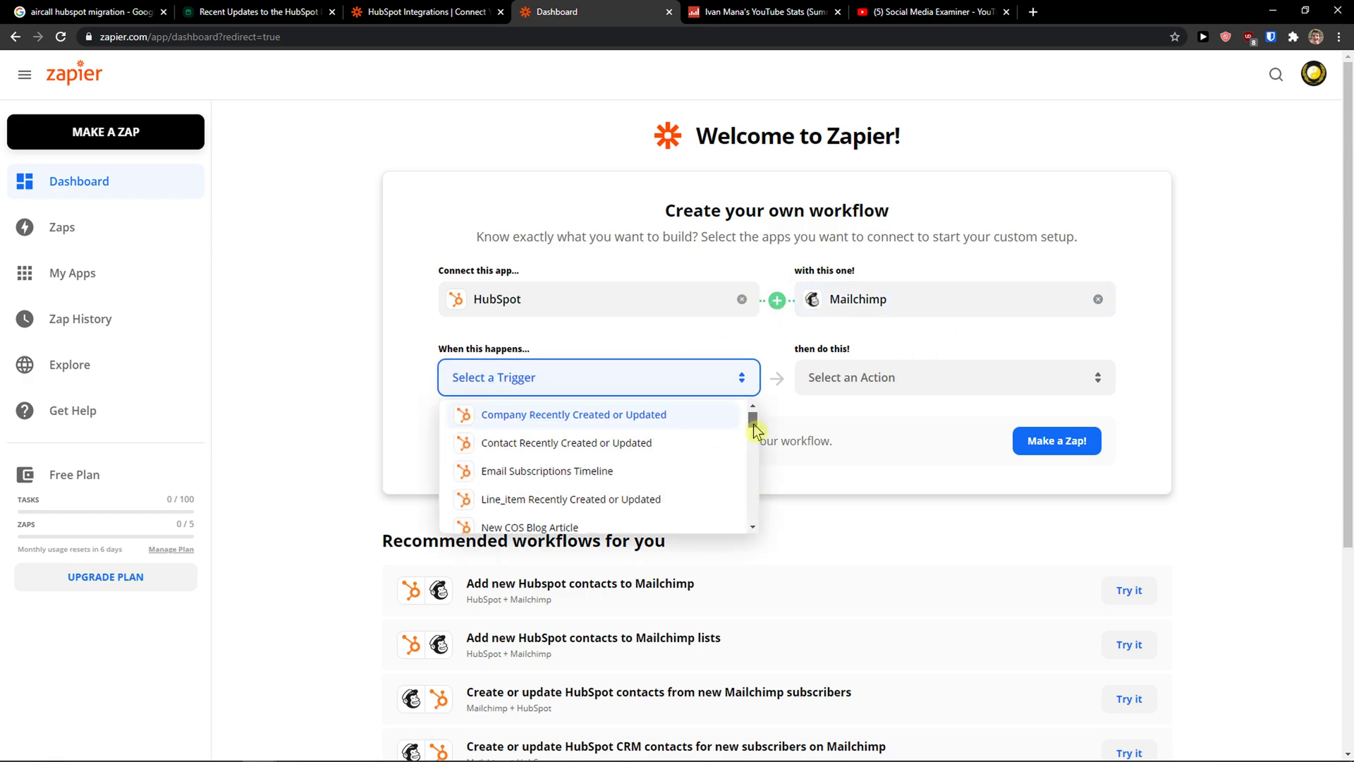
{"action": "left_click_drag", "start_coordinate": [754, 425], "coordinate": [752, 453]}
{"action": "left_click", "coordinate": [847, 380]}
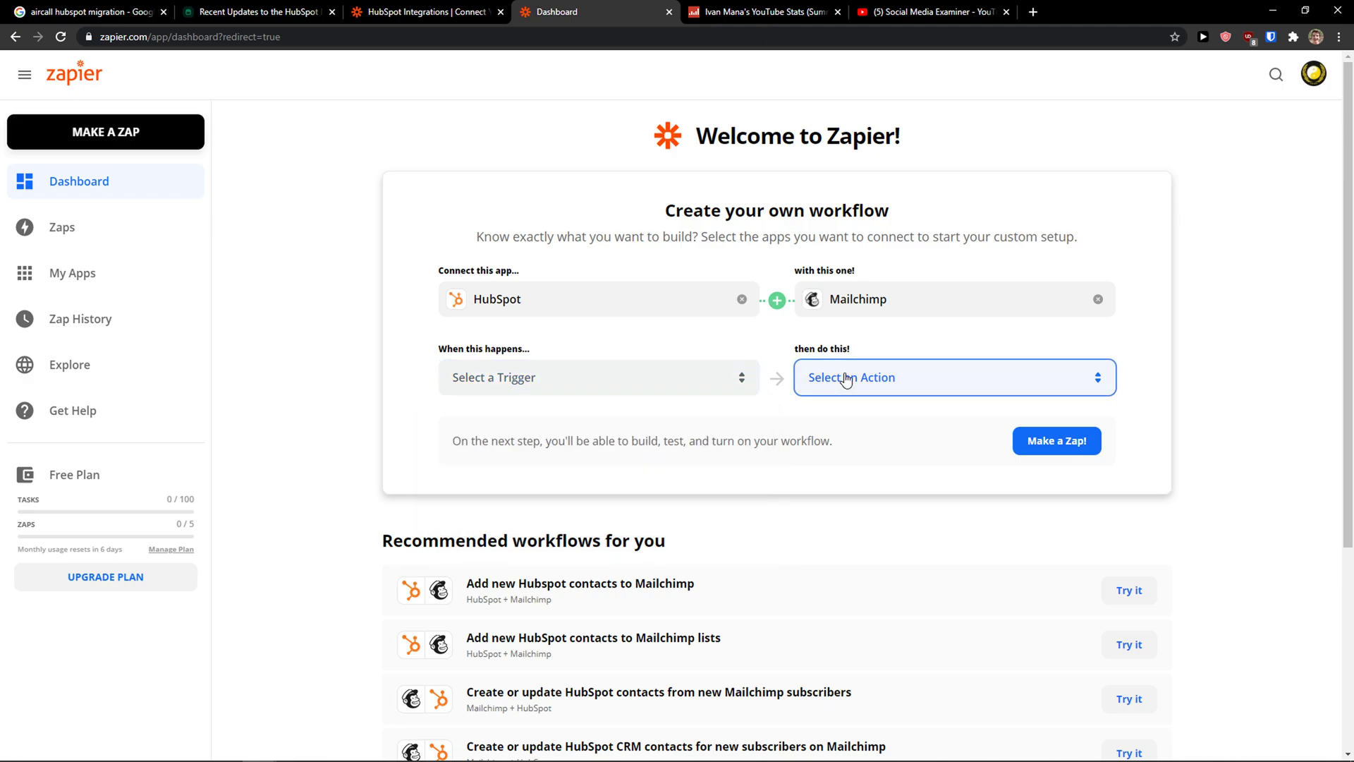
{"action": "scroll", "coordinate": [880, 480], "scroll_direction": "down", "scroll_amount": 3}
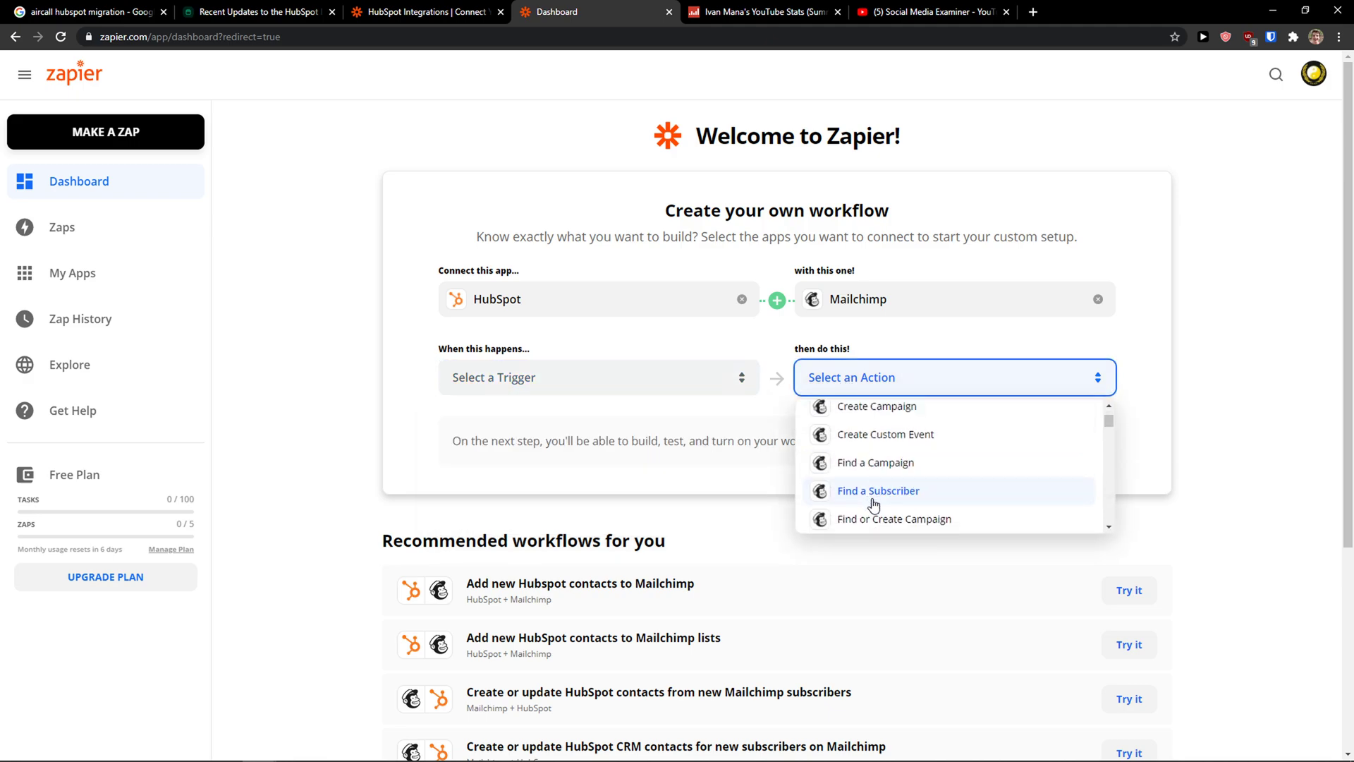
{"action": "scroll", "coordinate": [873, 486], "scroll_direction": "down", "scroll_amount": 5}
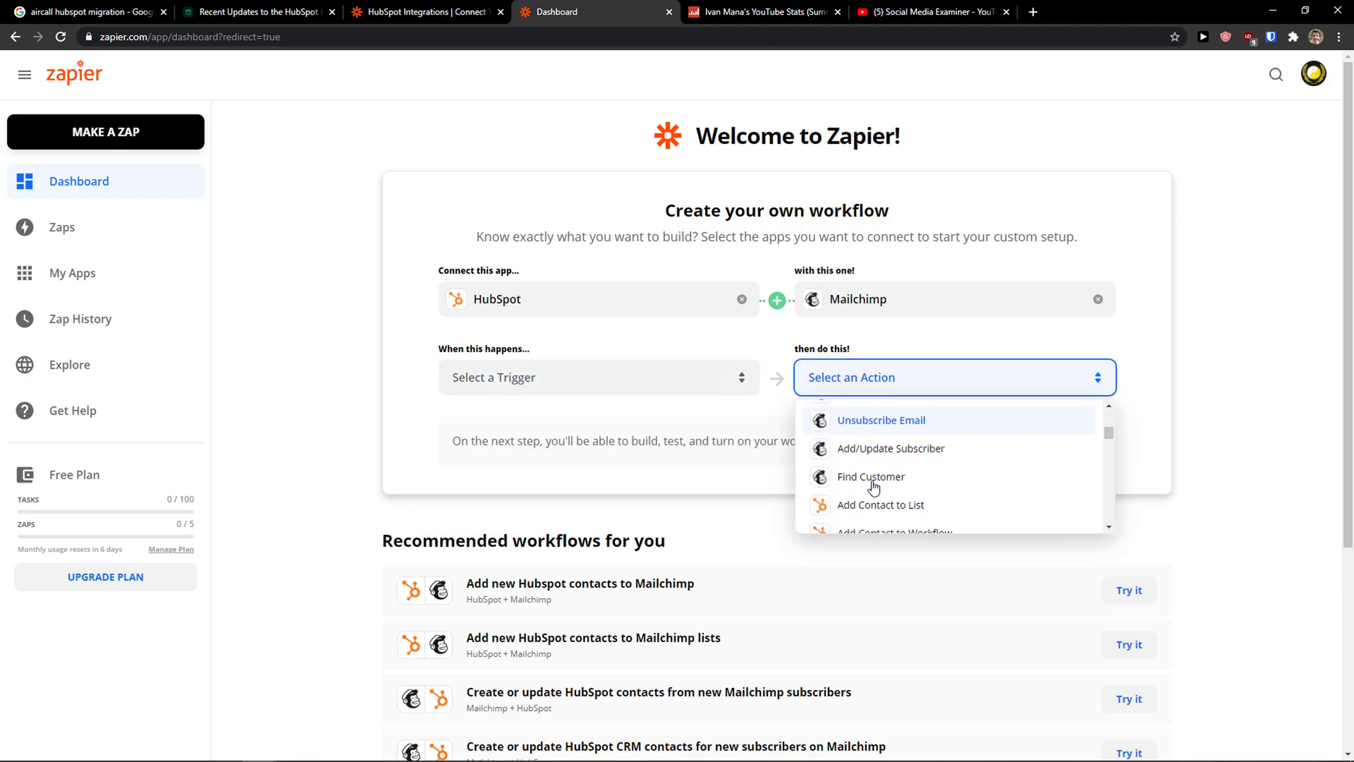
{"action": "scroll", "coordinate": [873, 486], "scroll_direction": "up", "scroll_amount": 5}
{"action": "scroll", "coordinate": [873, 494], "scroll_direction": "down", "scroll_amount": 5}
{"action": "scroll", "coordinate": [871, 497], "scroll_direction": "down", "scroll_amount": 5}
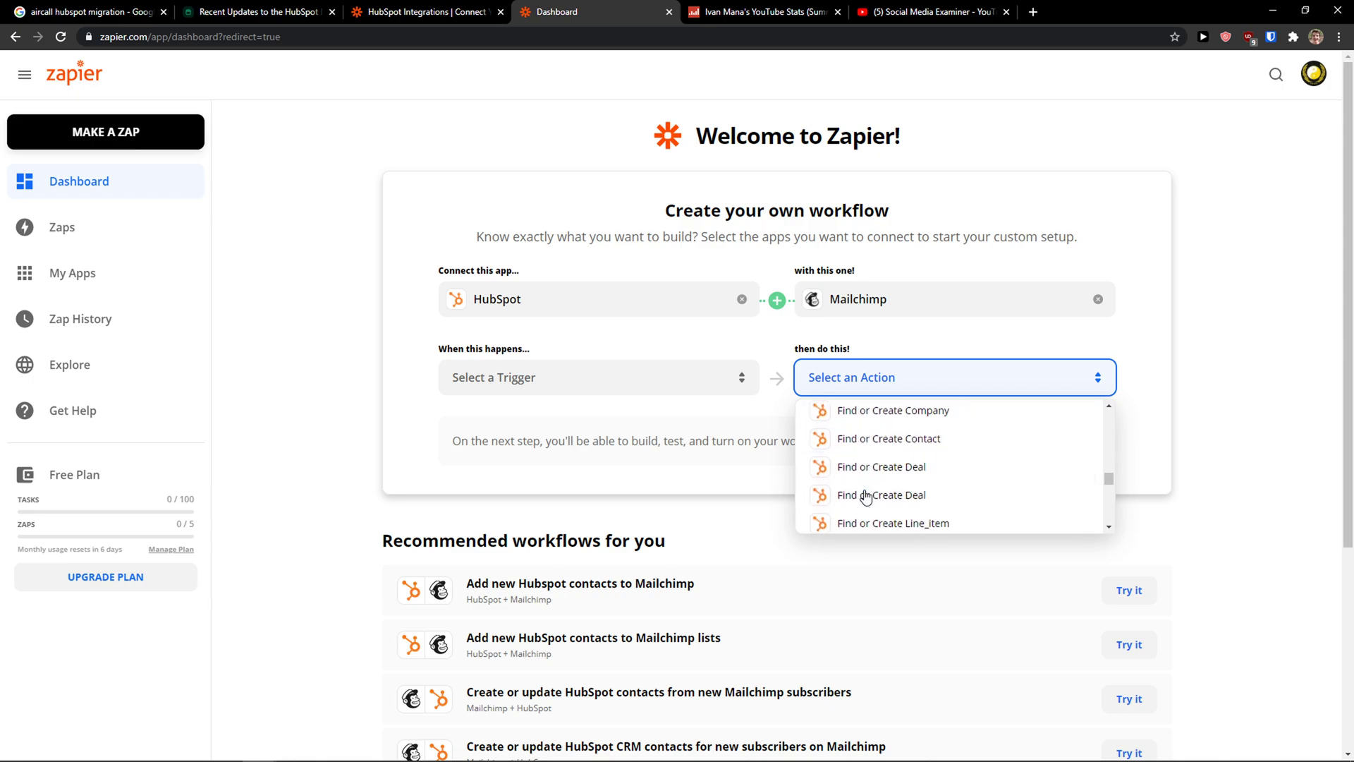
{"action": "left_click", "coordinate": [721, 388]}
{"action": "scroll", "coordinate": [672, 483], "scroll_direction": "down", "scroll_amount": 3}
{"action": "scroll", "coordinate": [670, 480], "scroll_direction": "down", "scroll_amount": 4}
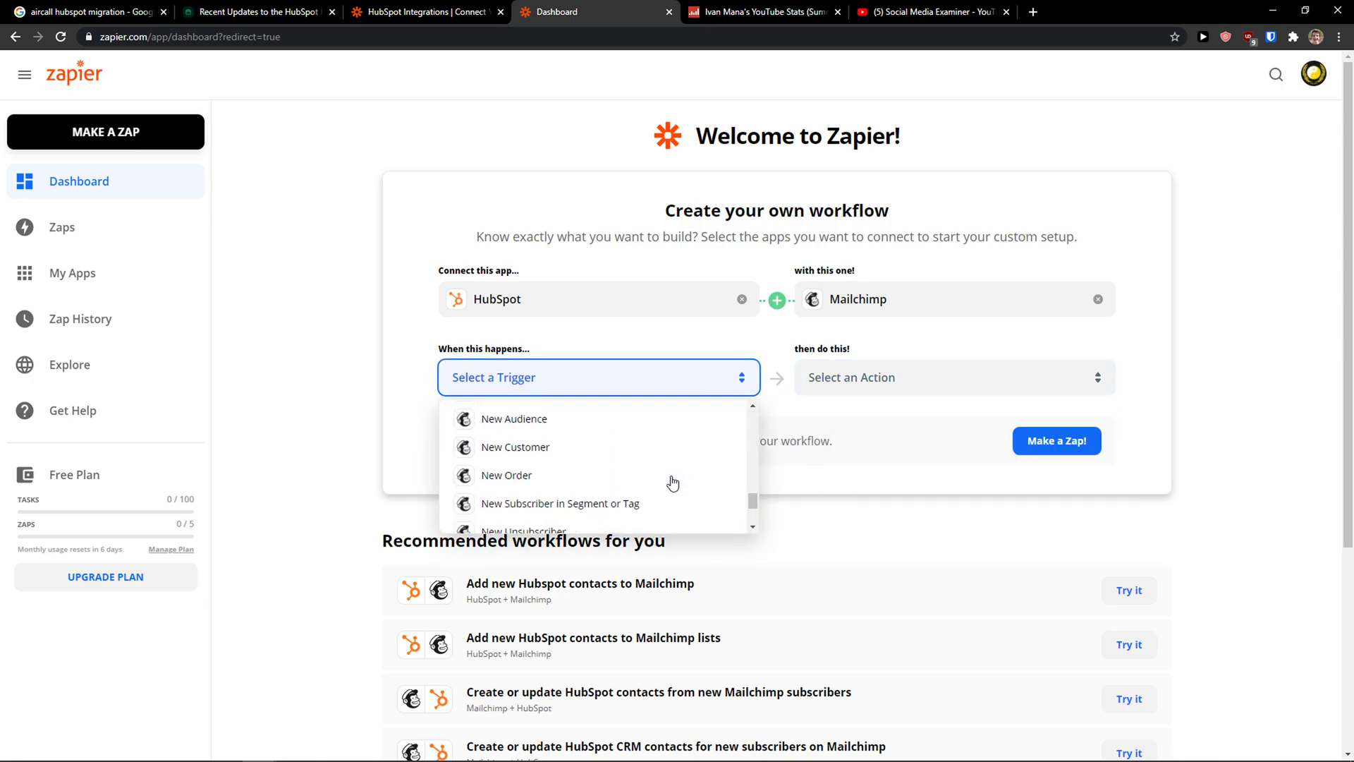
{"action": "scroll", "coordinate": [666, 479], "scroll_direction": "up", "scroll_amount": 2}
{"action": "scroll", "coordinate": [656, 485], "scroll_direction": "down", "scroll_amount": 1}
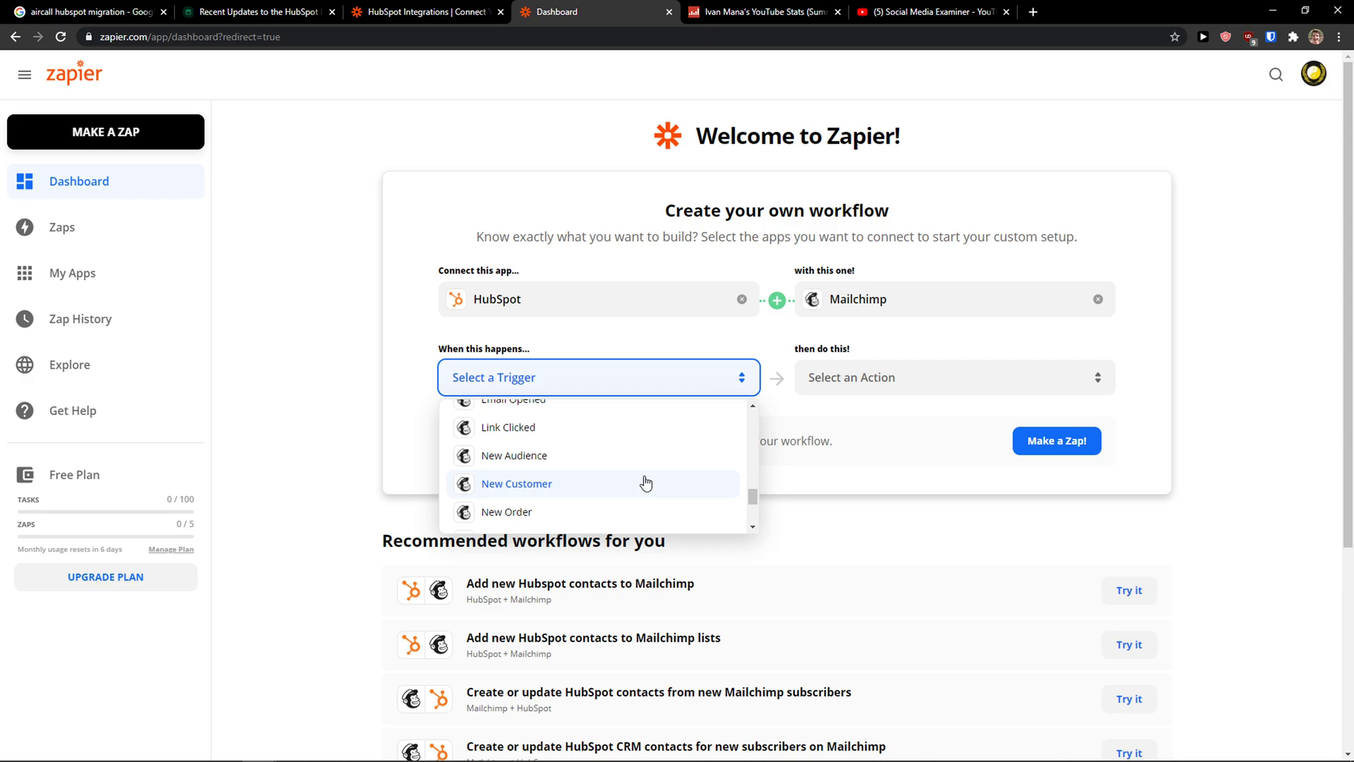
{"action": "left_click", "coordinate": [615, 484]}
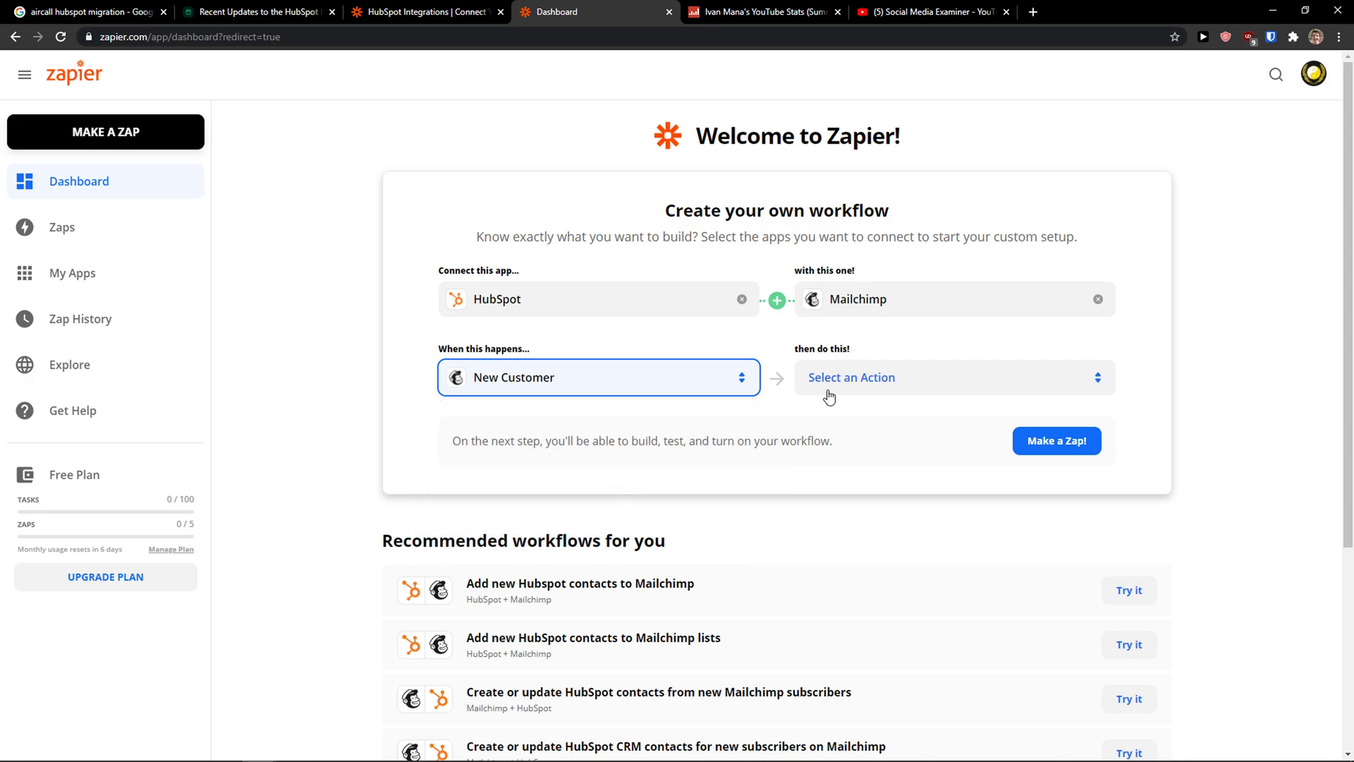
Step: Choose Add Contact to List as the Mailchimp action
{"action": "left_click", "coordinate": [864, 385]}
{"action": "scroll", "coordinate": [916, 487], "scroll_direction": "up", "scroll_amount": 3}
{"action": "scroll", "coordinate": [923, 496], "scroll_direction": "up", "scroll_amount": 5}
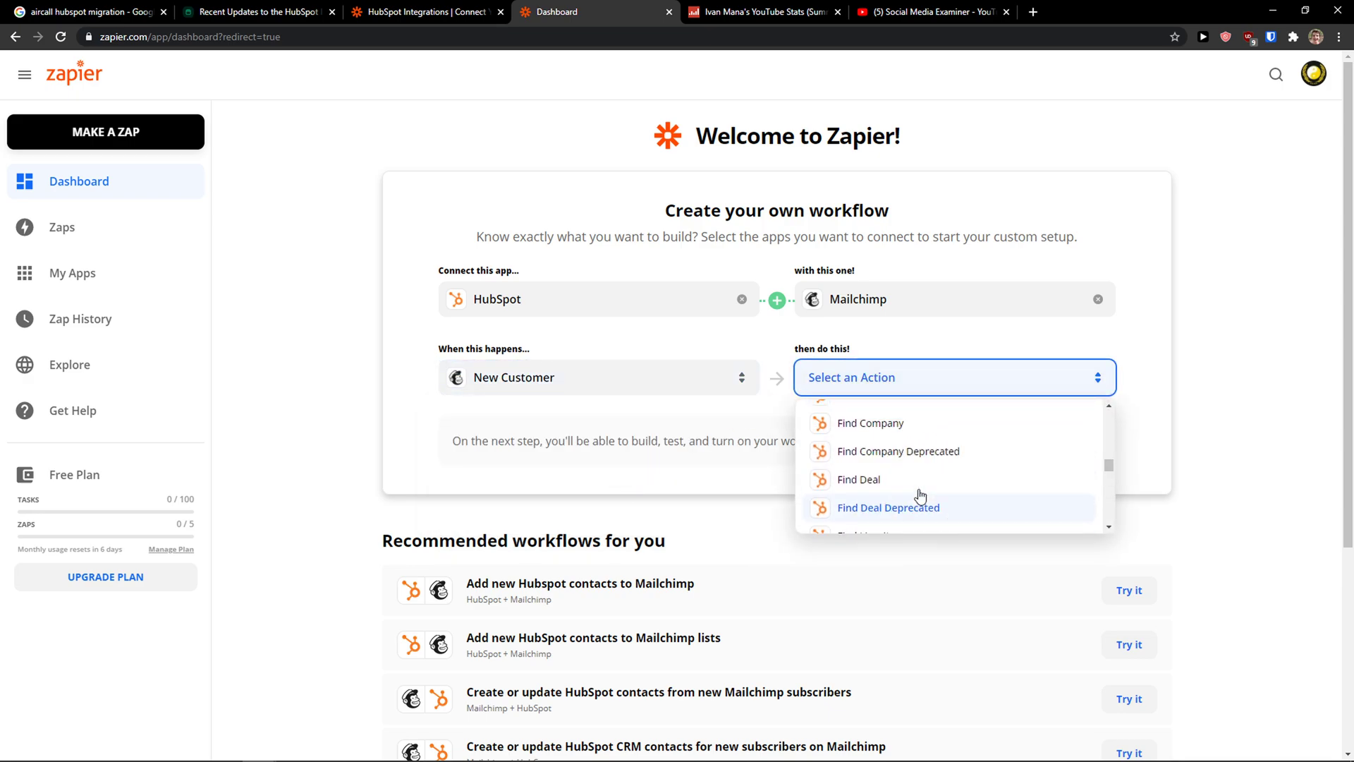
{"action": "scroll", "coordinate": [874, 504], "scroll_direction": "up", "scroll_amount": 5}
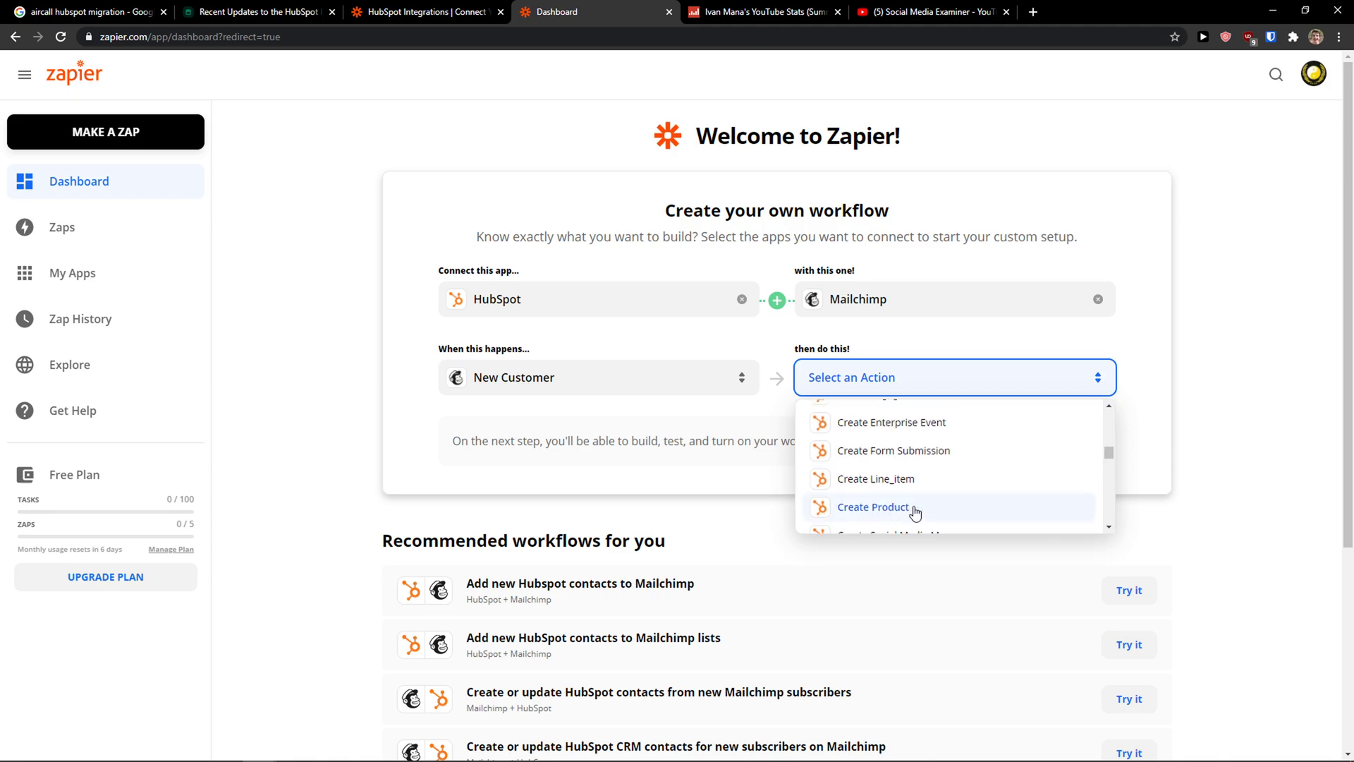
{"action": "scroll", "coordinate": [880, 499], "scroll_direction": "up", "scroll_amount": 5}
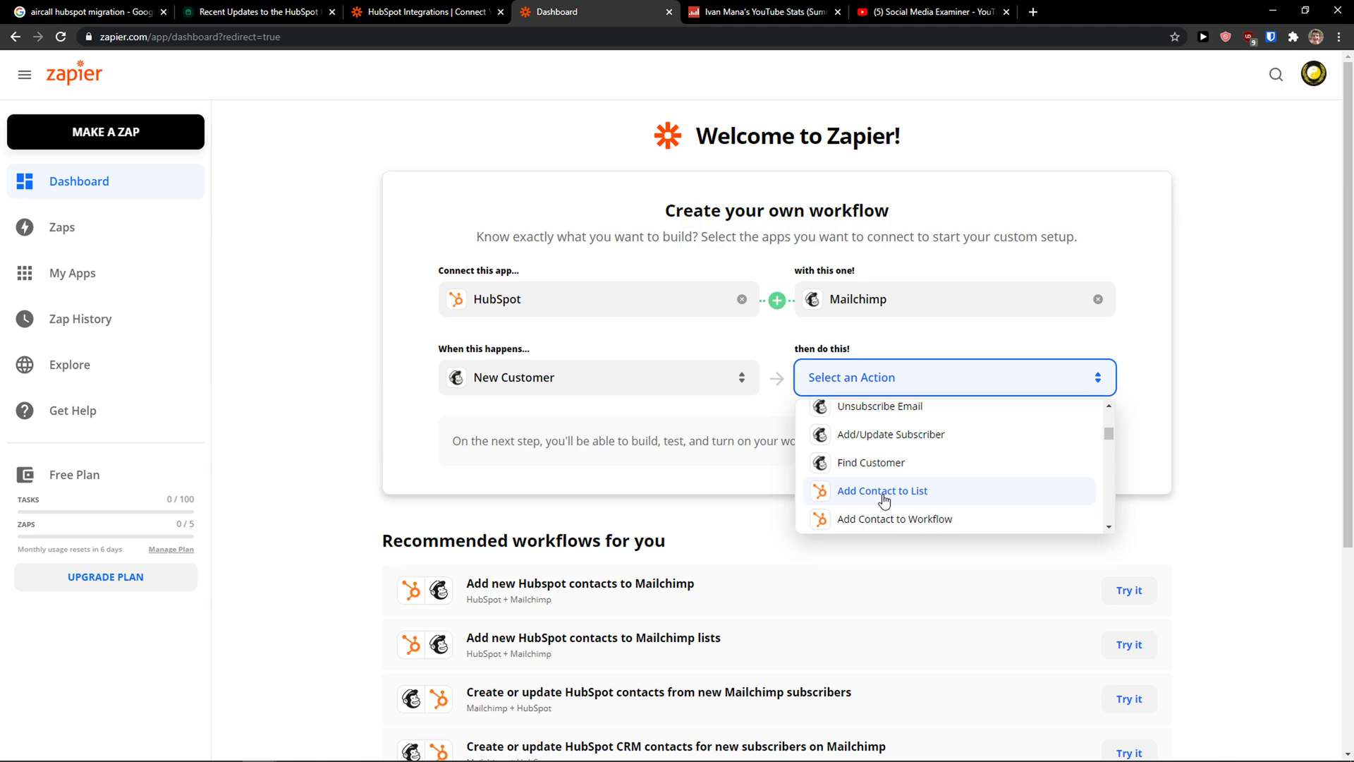
{"action": "left_click", "coordinate": [883, 491]}
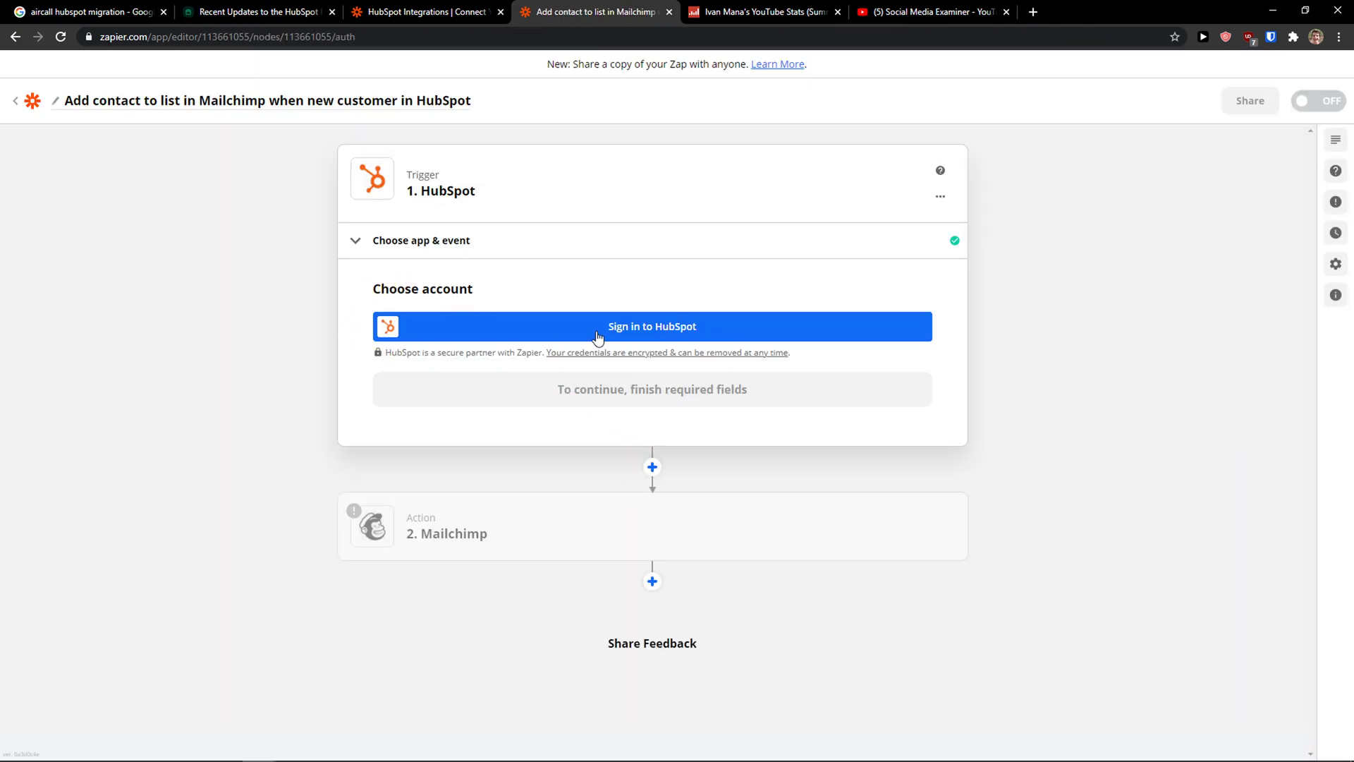
Step: Sign in to HubSpot and pick the account to connect to Zapier
{"action": "left_click", "coordinate": [621, 331]}
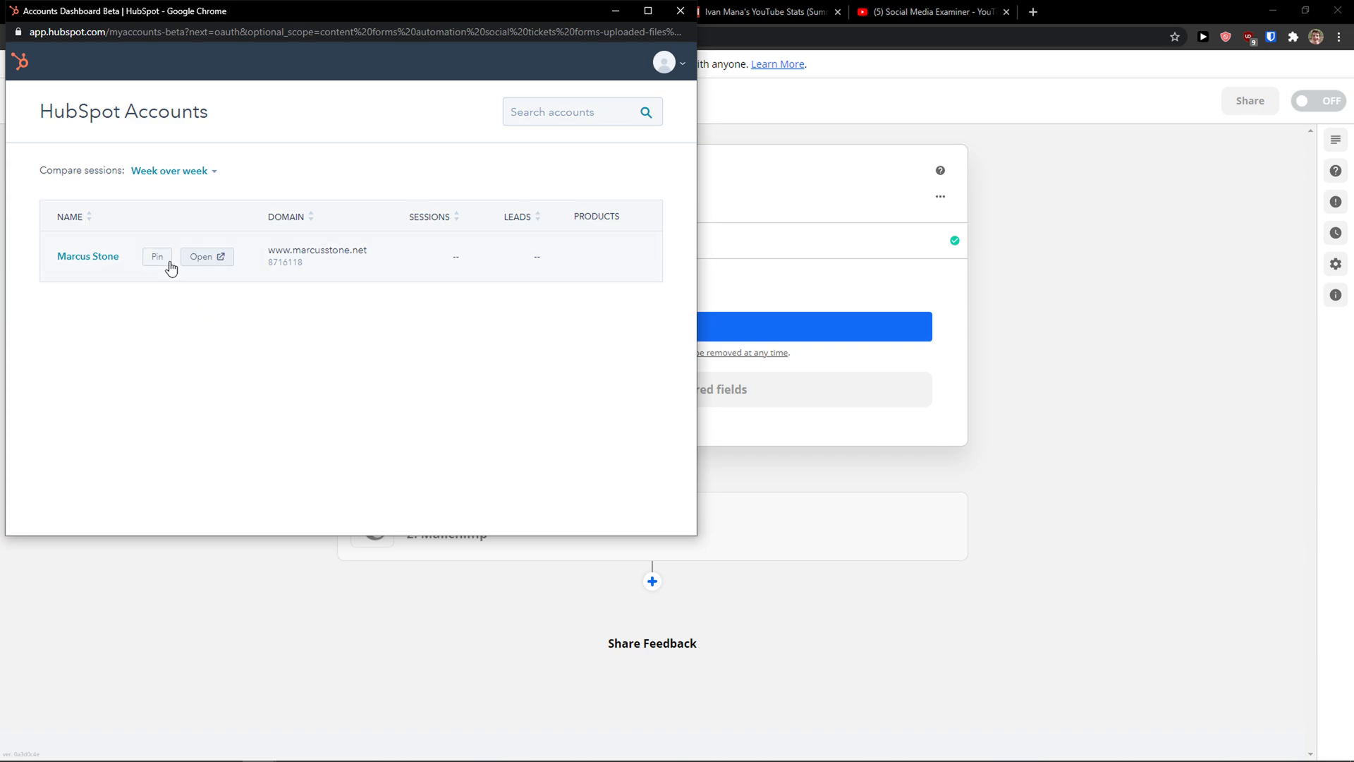
{"action": "left_click", "coordinate": [207, 257]}
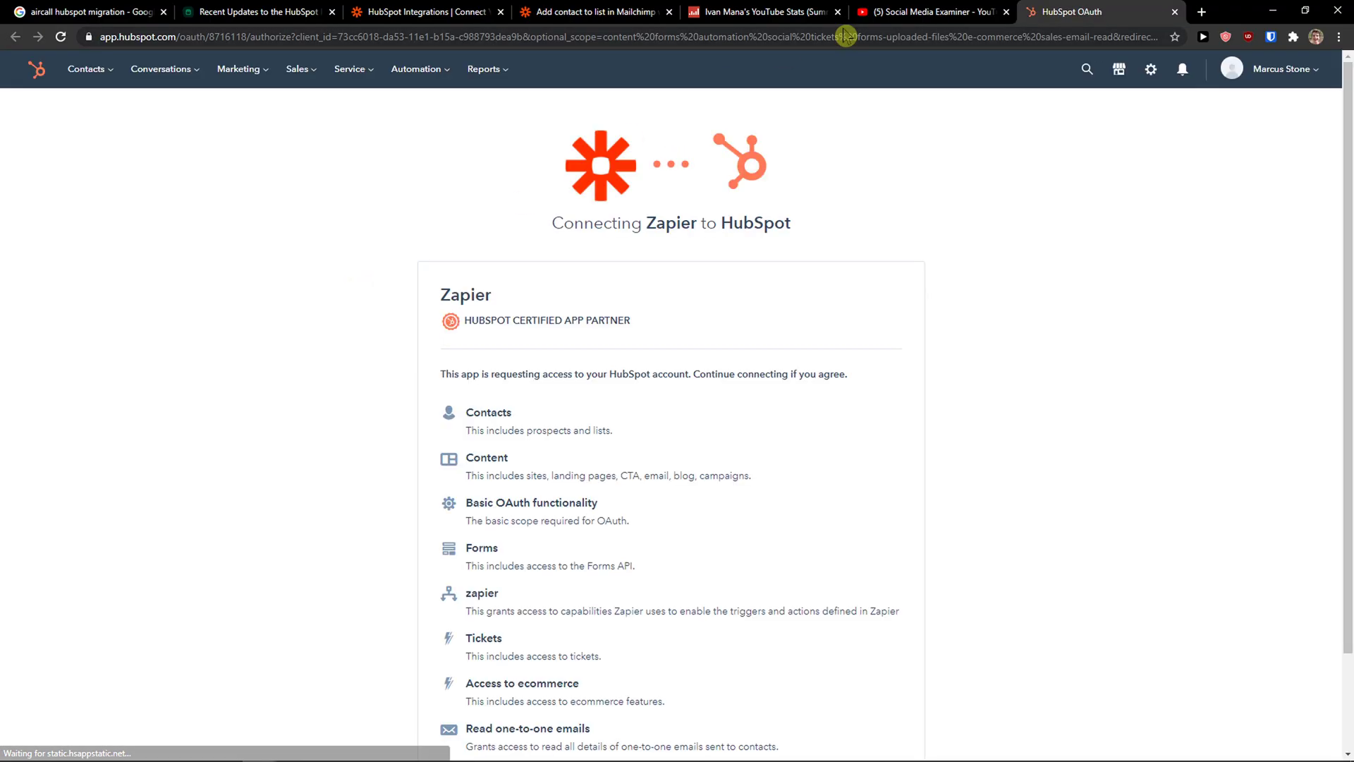
{"action": "scroll", "coordinate": [739, 118], "scroll_direction": "down", "scroll_amount": 1}
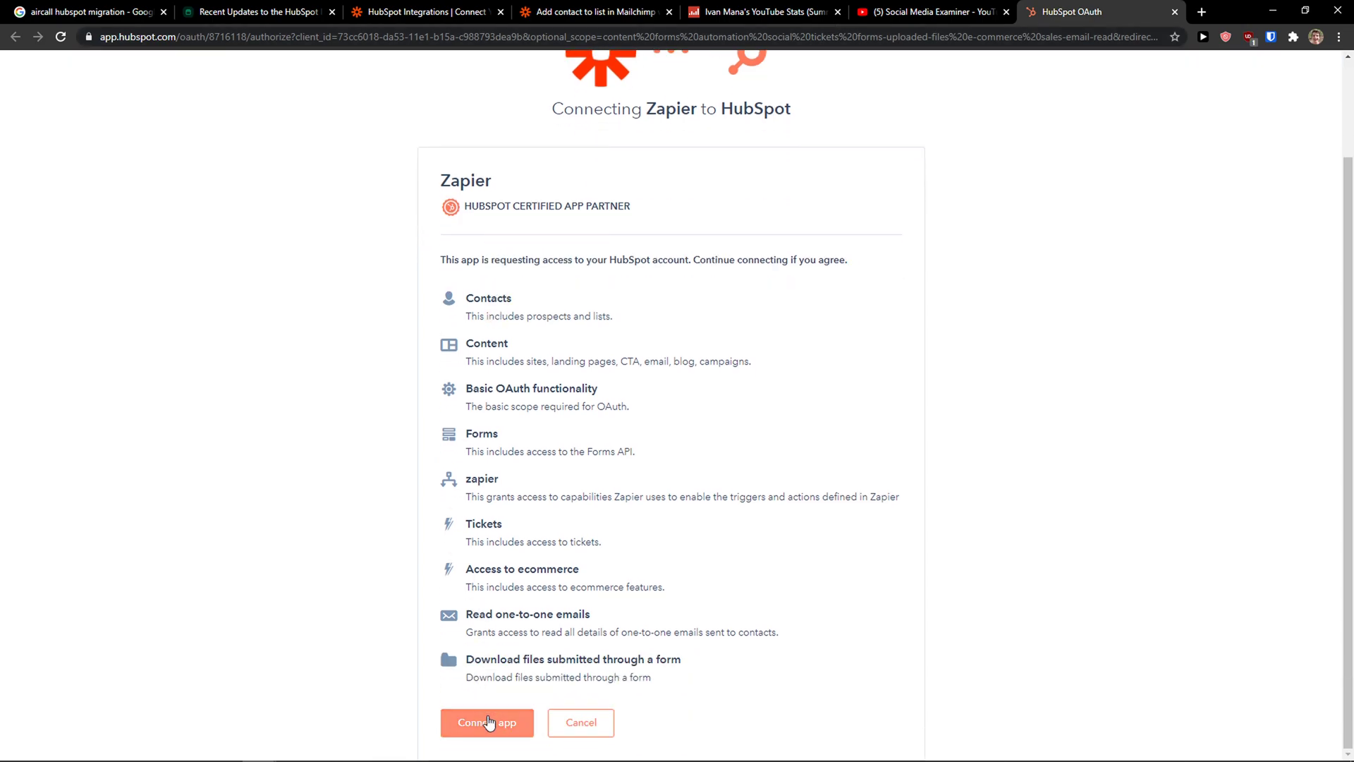
{"action": "scroll", "coordinate": [521, 608], "scroll_direction": "down", "scroll_amount": 2}
Step: Approve Zapier's connection request and pass the reCAPTCHA security check
{"action": "left_click", "coordinate": [470, 722]}
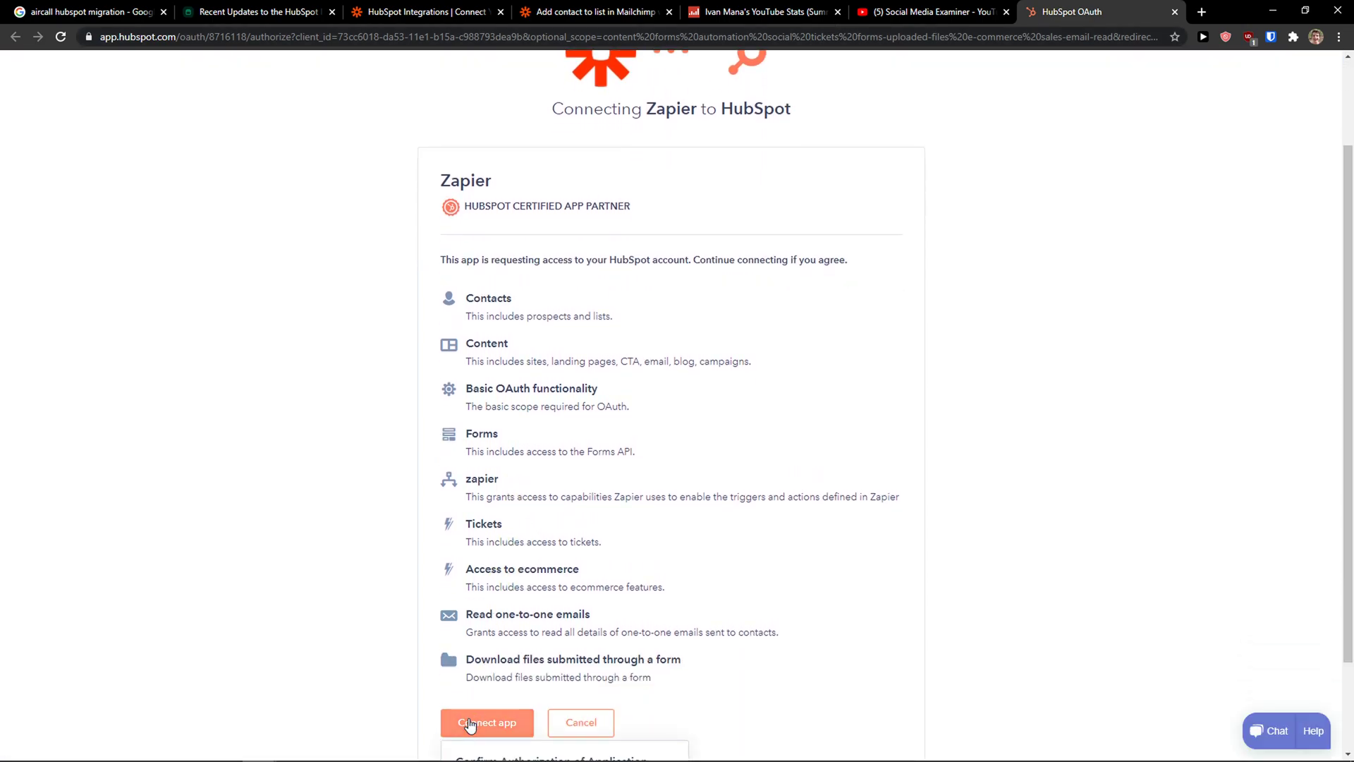
{"action": "left_click", "coordinate": [471, 724]}
{"action": "scroll", "coordinate": [438, 707], "scroll_direction": "down", "scroll_amount": 2}
{"action": "left_click", "coordinate": [476, 717]}
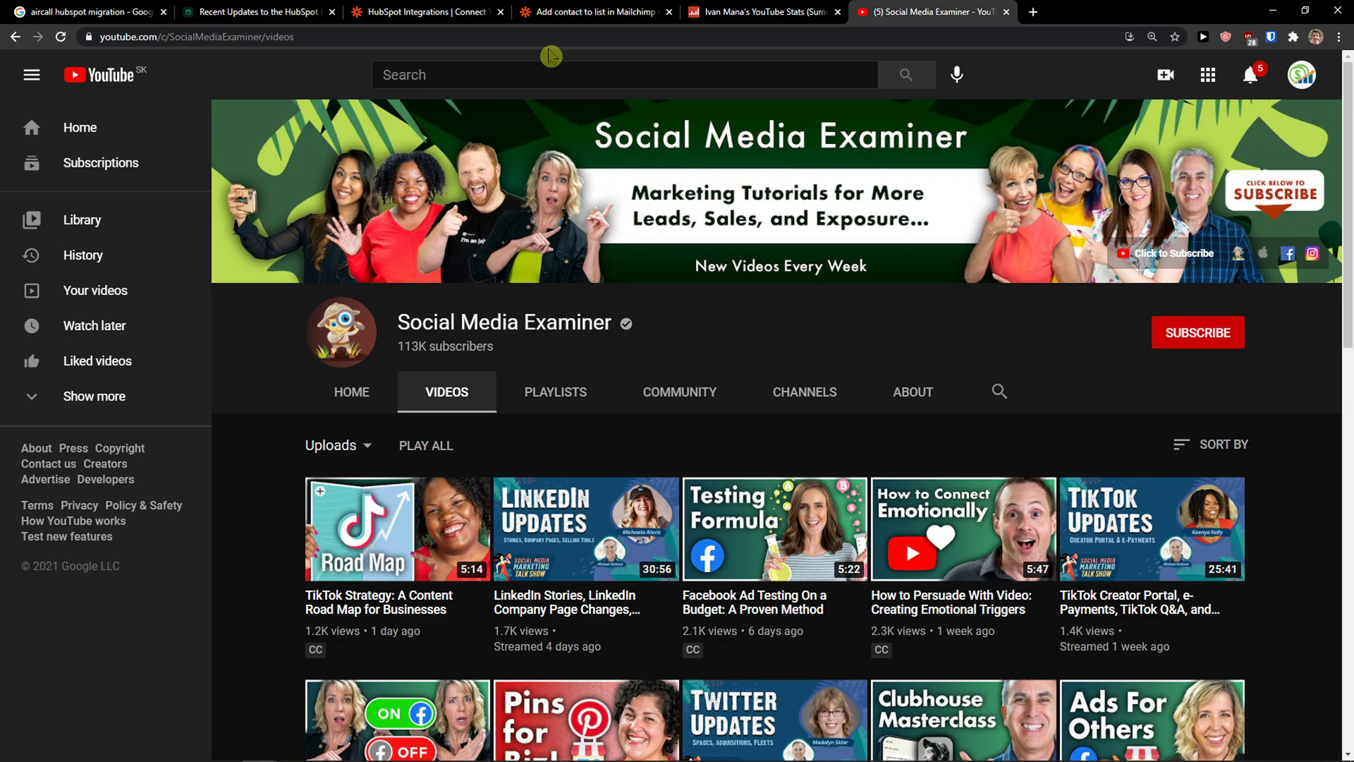
Step: Return to the zap editor tab and redo the HubSpot sign-in, selecting the account
{"action": "left_click", "coordinate": [284, 9]}
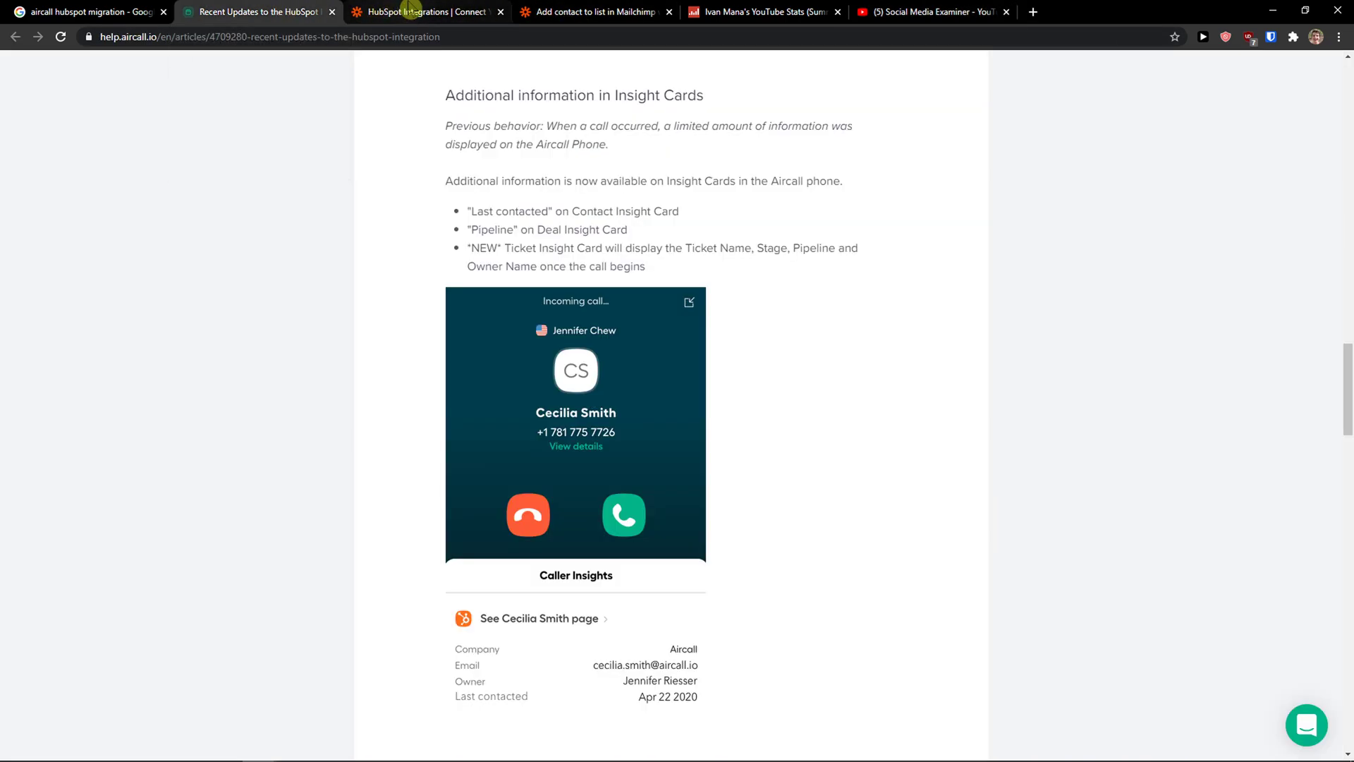
{"action": "left_click", "coordinate": [438, 10]}
{"action": "left_click", "coordinate": [604, 9]}
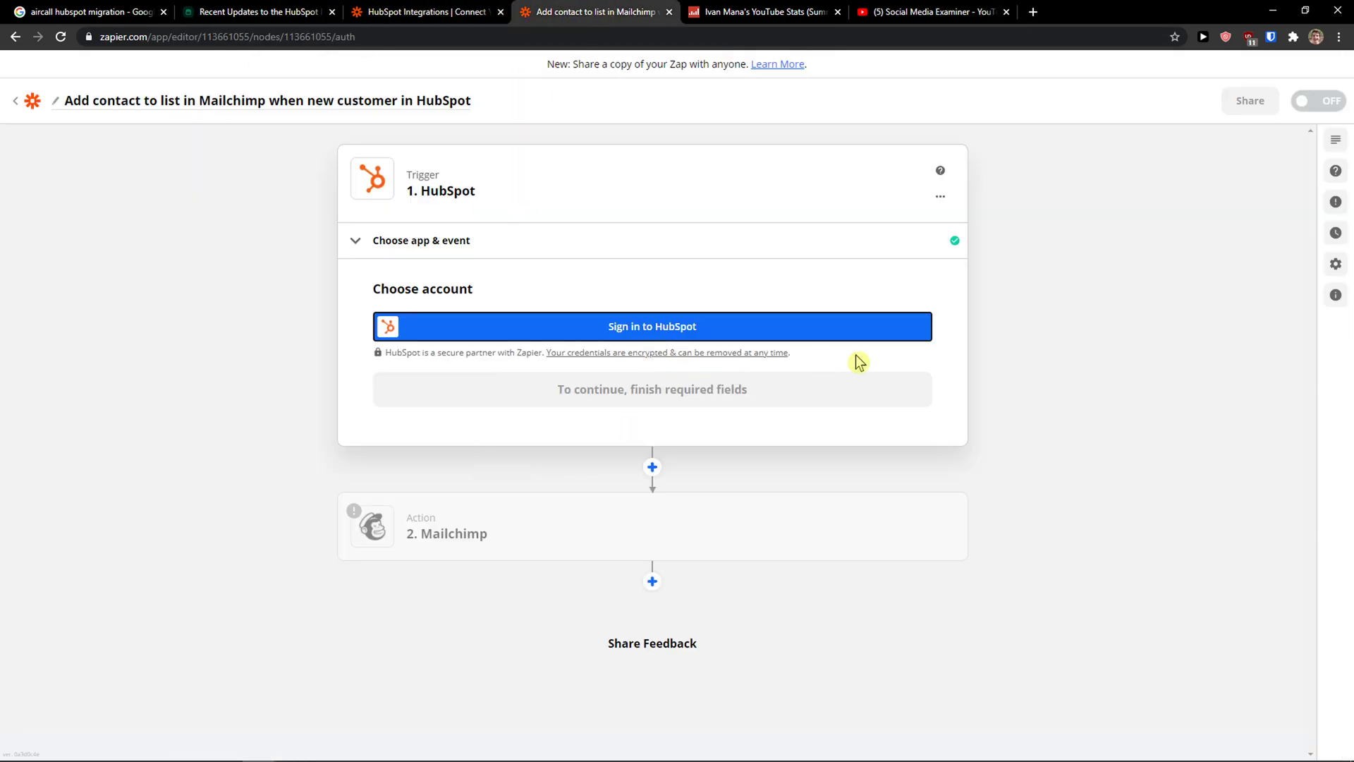
{"action": "left_click", "coordinate": [600, 323]}
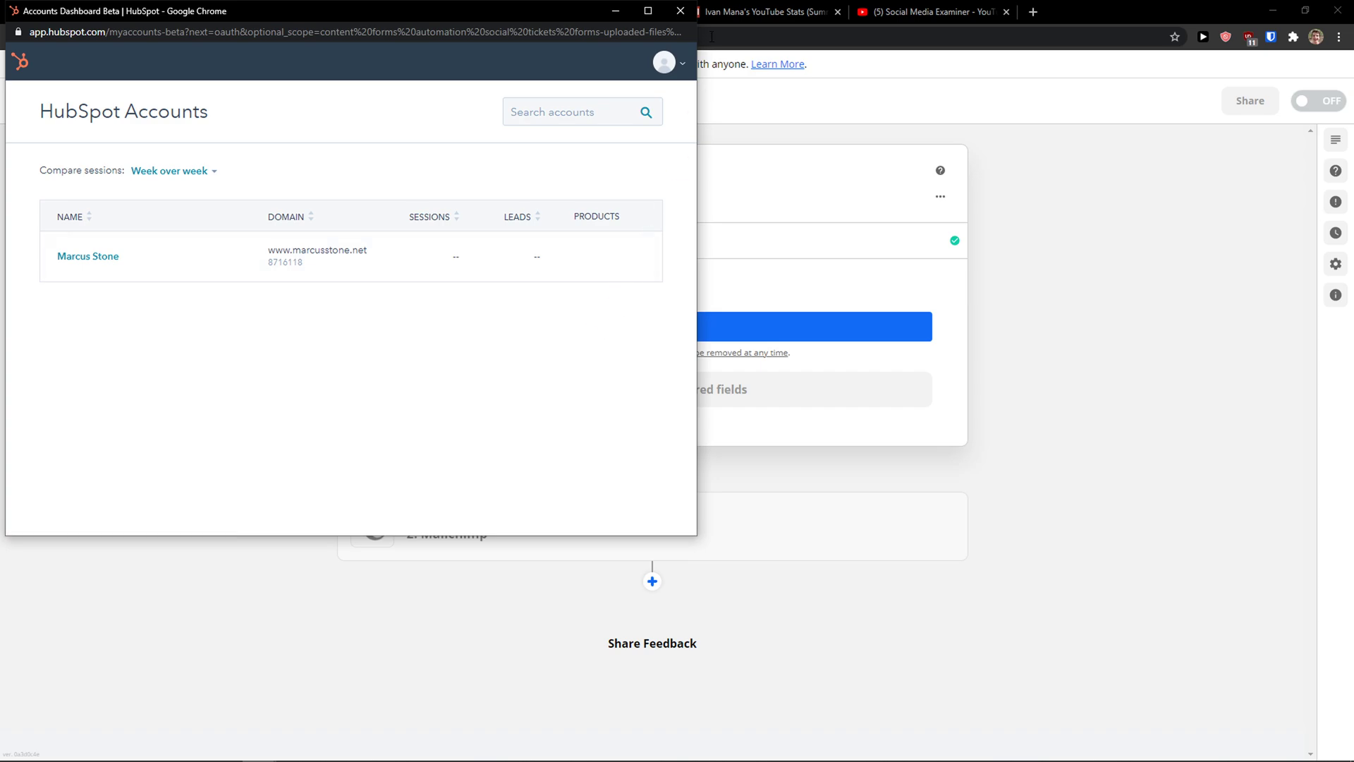
{"action": "left_click", "coordinate": [680, 20]}
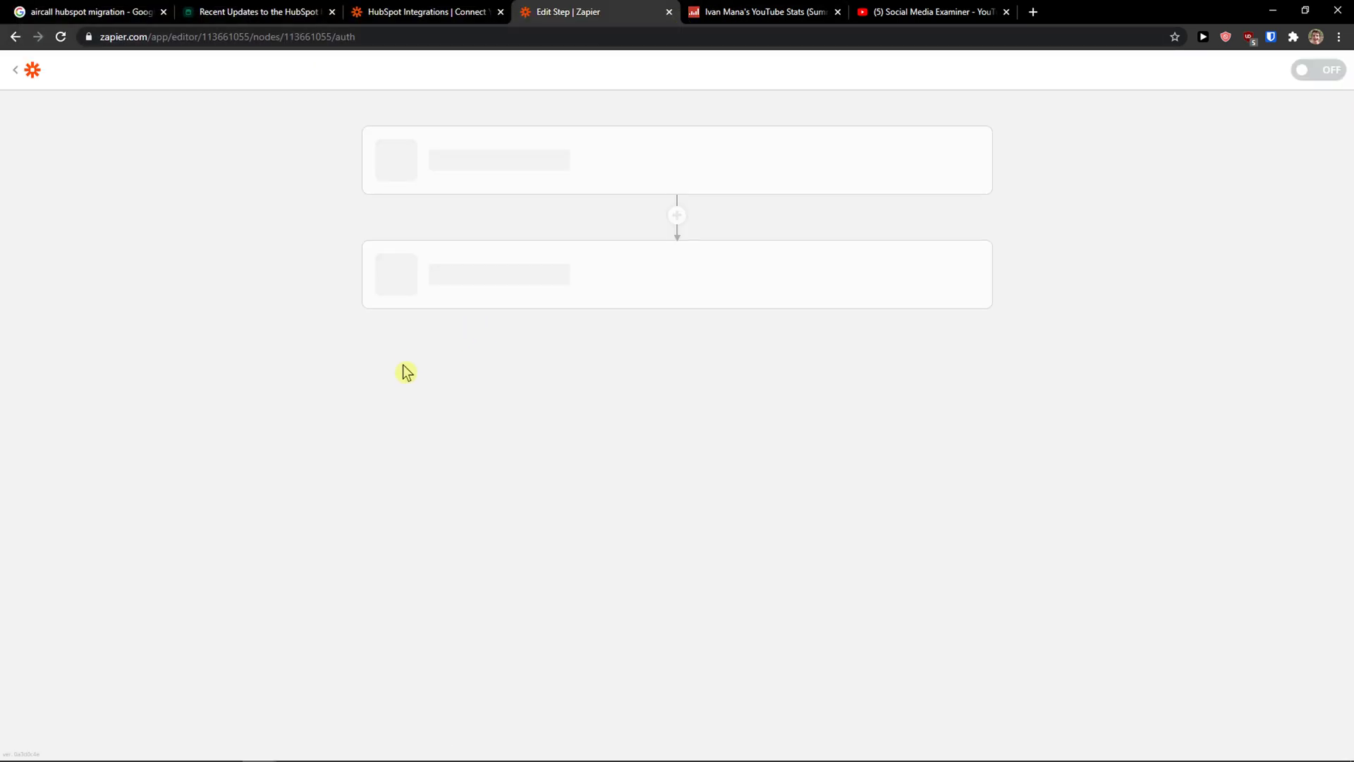
Step: Link the trigger to the existing HubSpot hub account and continue to testing
{"action": "left_click", "coordinate": [536, 348]}
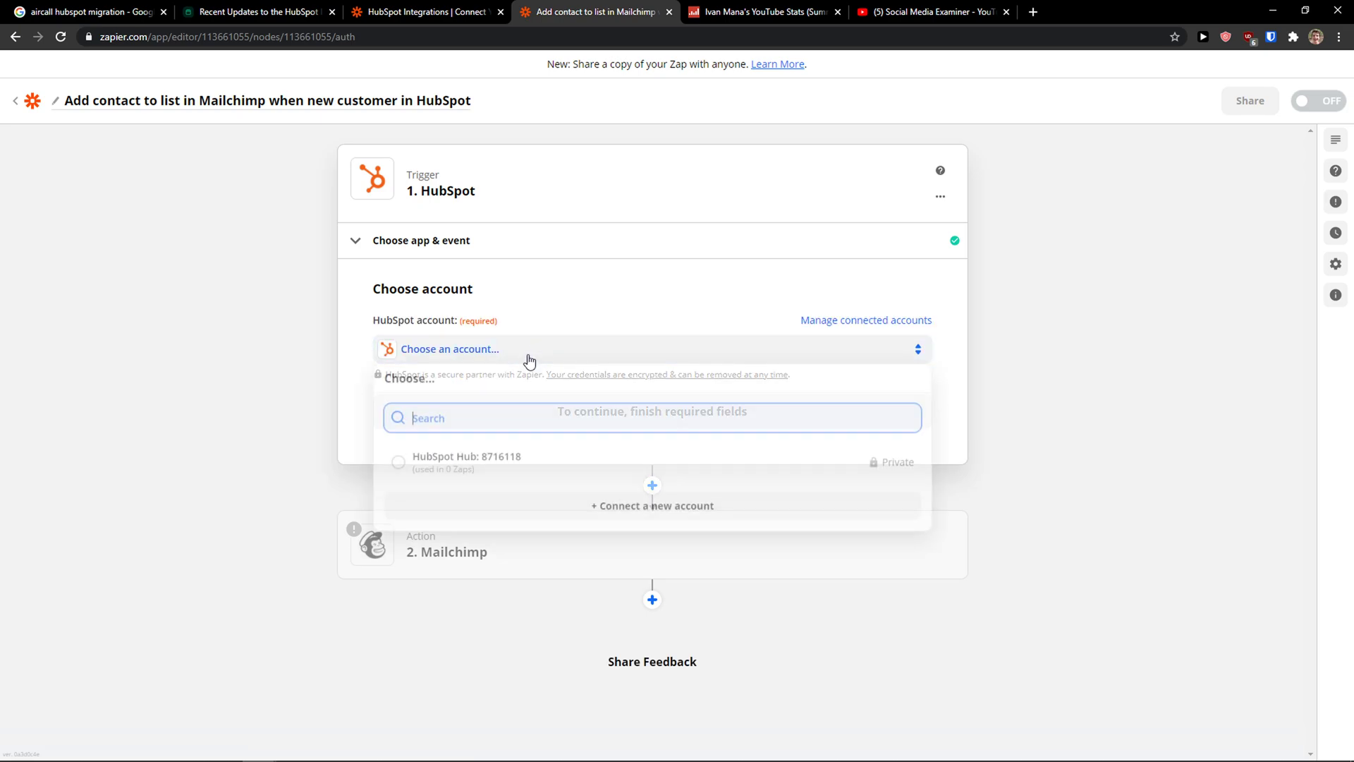
{"action": "left_click", "coordinate": [460, 465]}
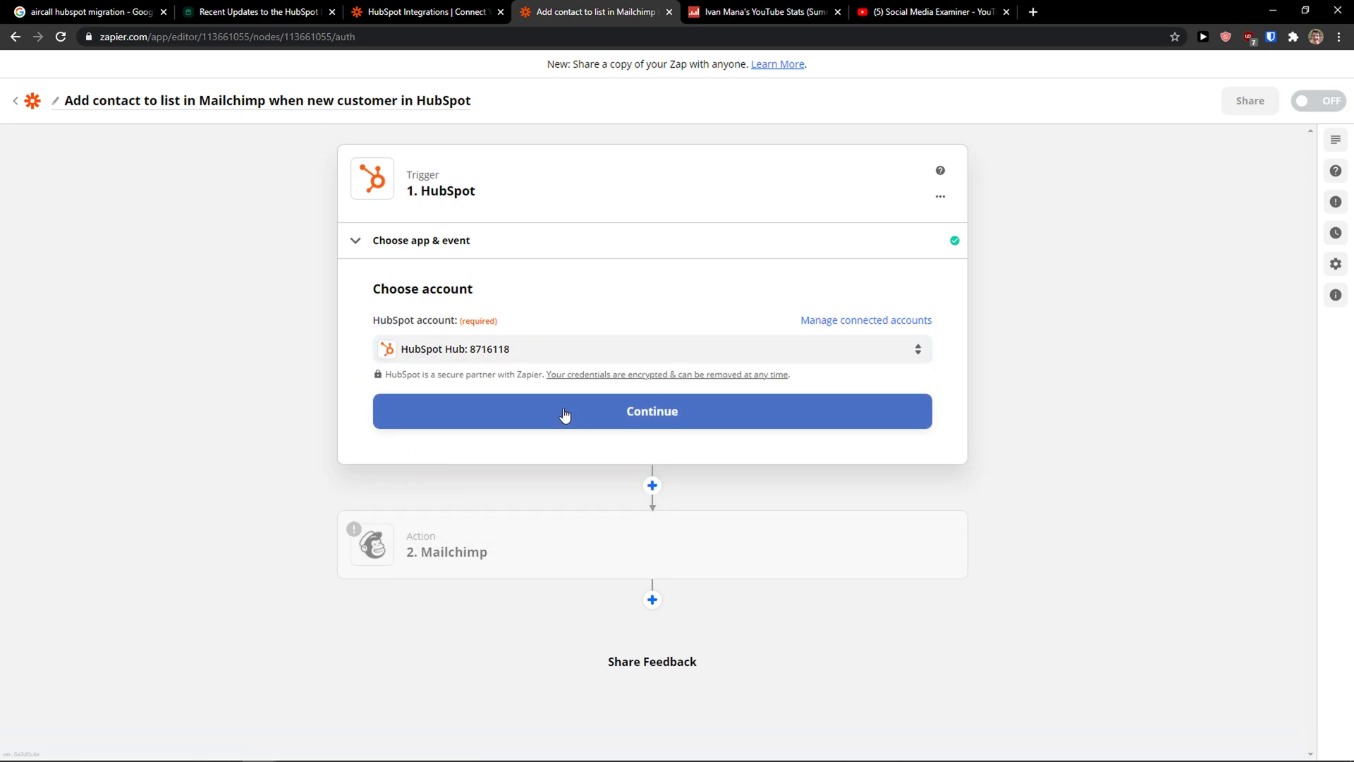
{"action": "left_click", "coordinate": [593, 418]}
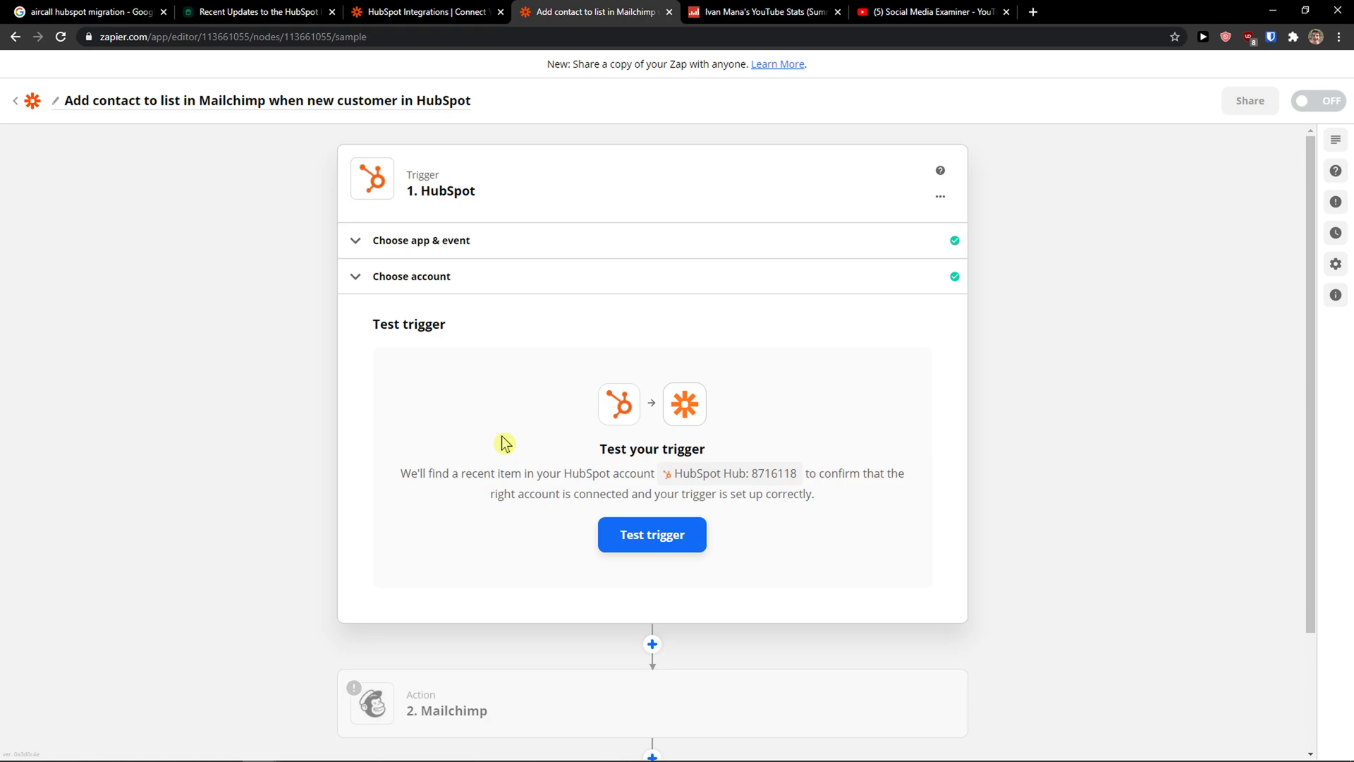
Step: Run the trigger test, which fails with item not found, then go back to My Zaps
{"action": "scroll", "coordinate": [582, 451], "scroll_direction": "down", "scroll_amount": 1}
{"action": "left_click_drag", "start_coordinate": [420, 406], "coordinate": [682, 408]}
{"action": "left_click", "coordinate": [651, 480]}
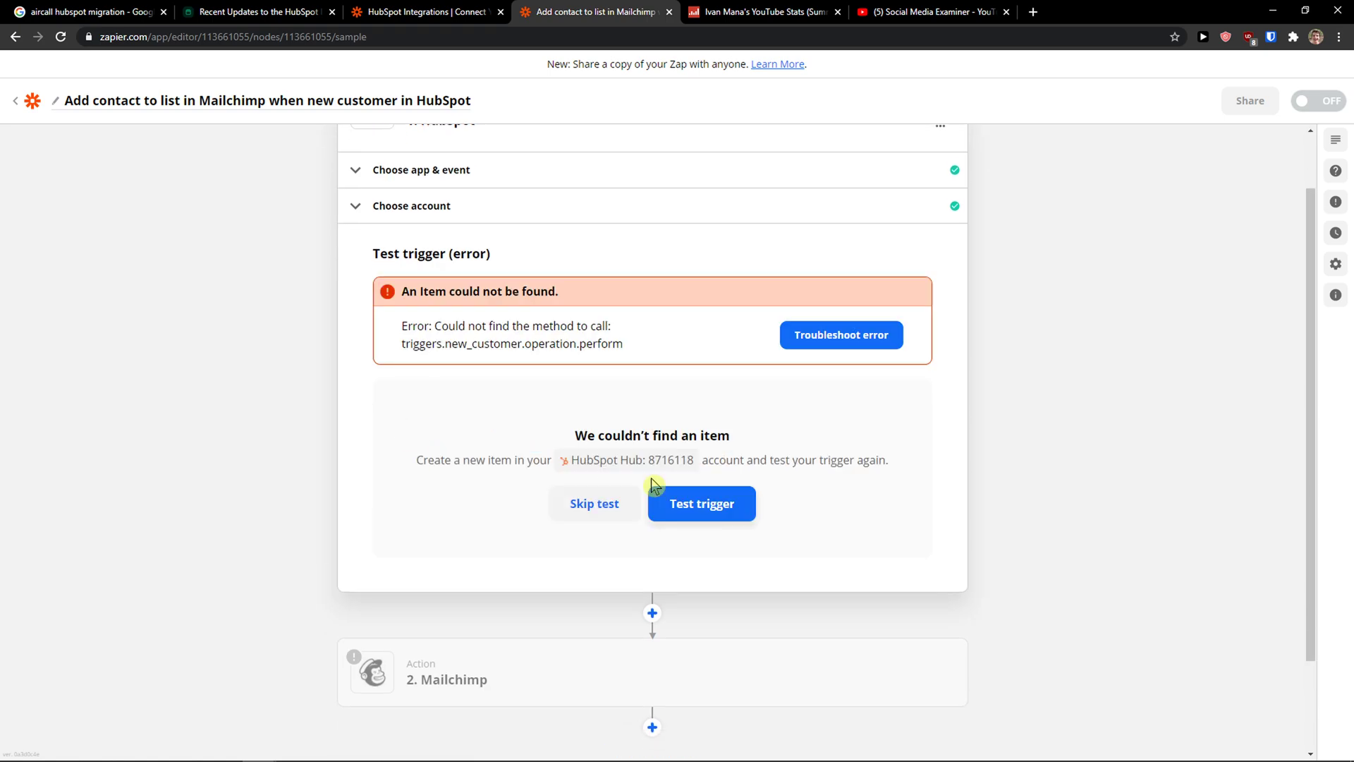
{"action": "scroll", "coordinate": [519, 395], "scroll_direction": "up", "scroll_amount": 1}
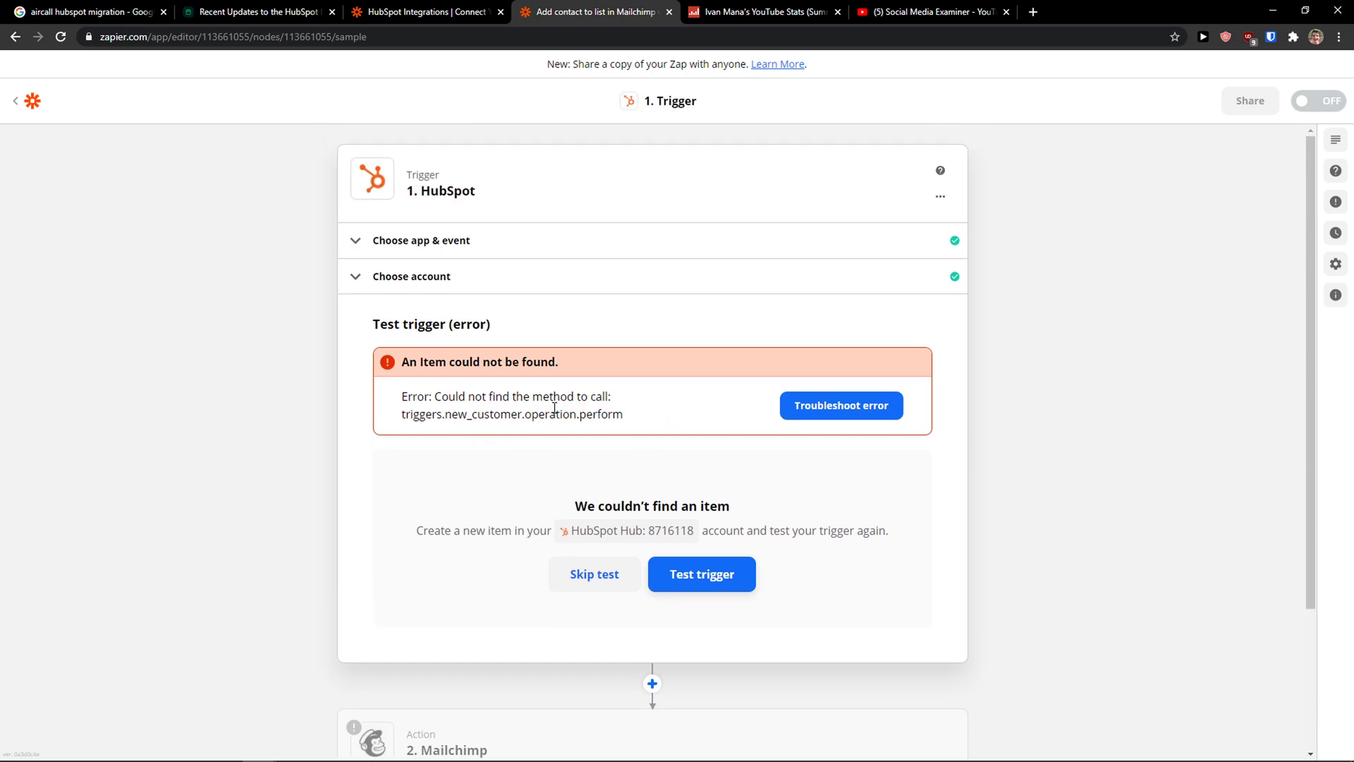
{"action": "left_click", "coordinate": [32, 101]}
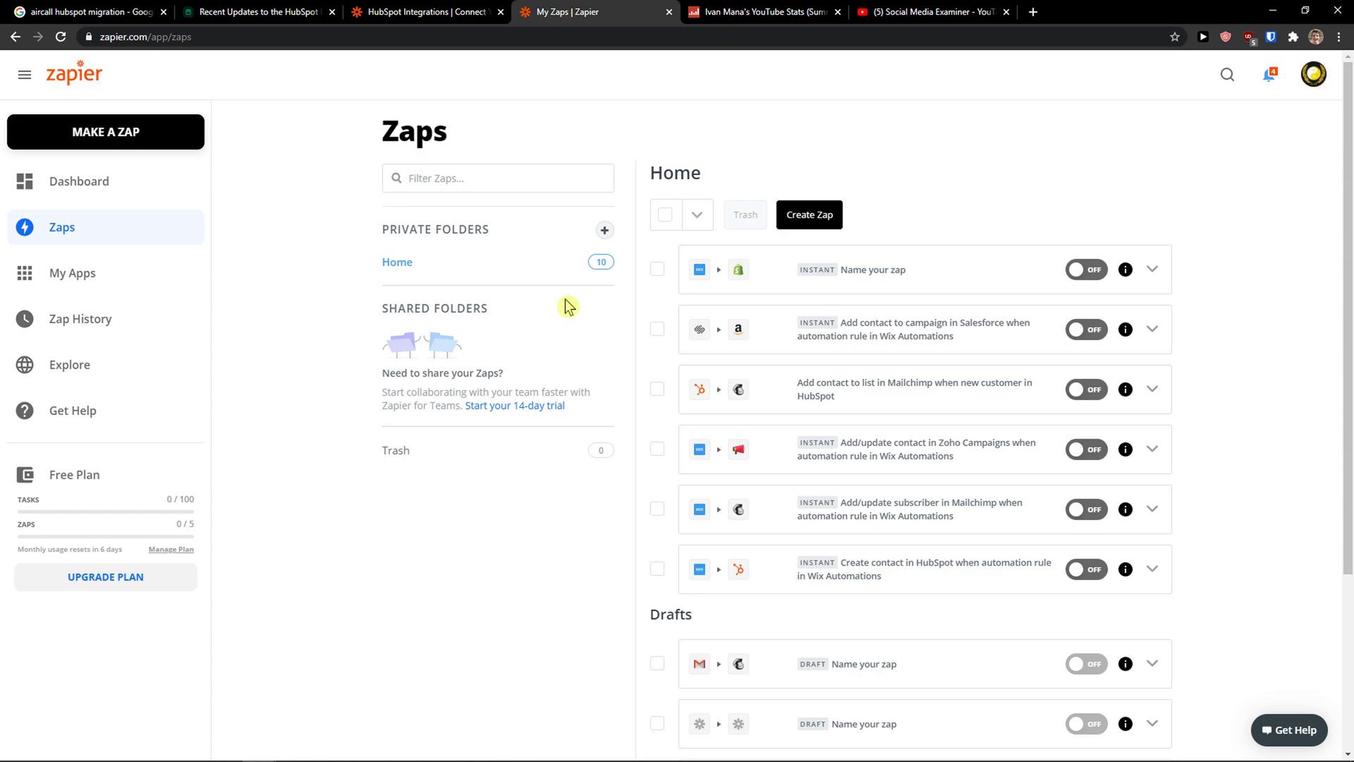
Step: Reopen the HubSpot-to-Mailchimp zap and change the trigger event to New Contact
{"action": "left_click", "coordinate": [872, 400]}
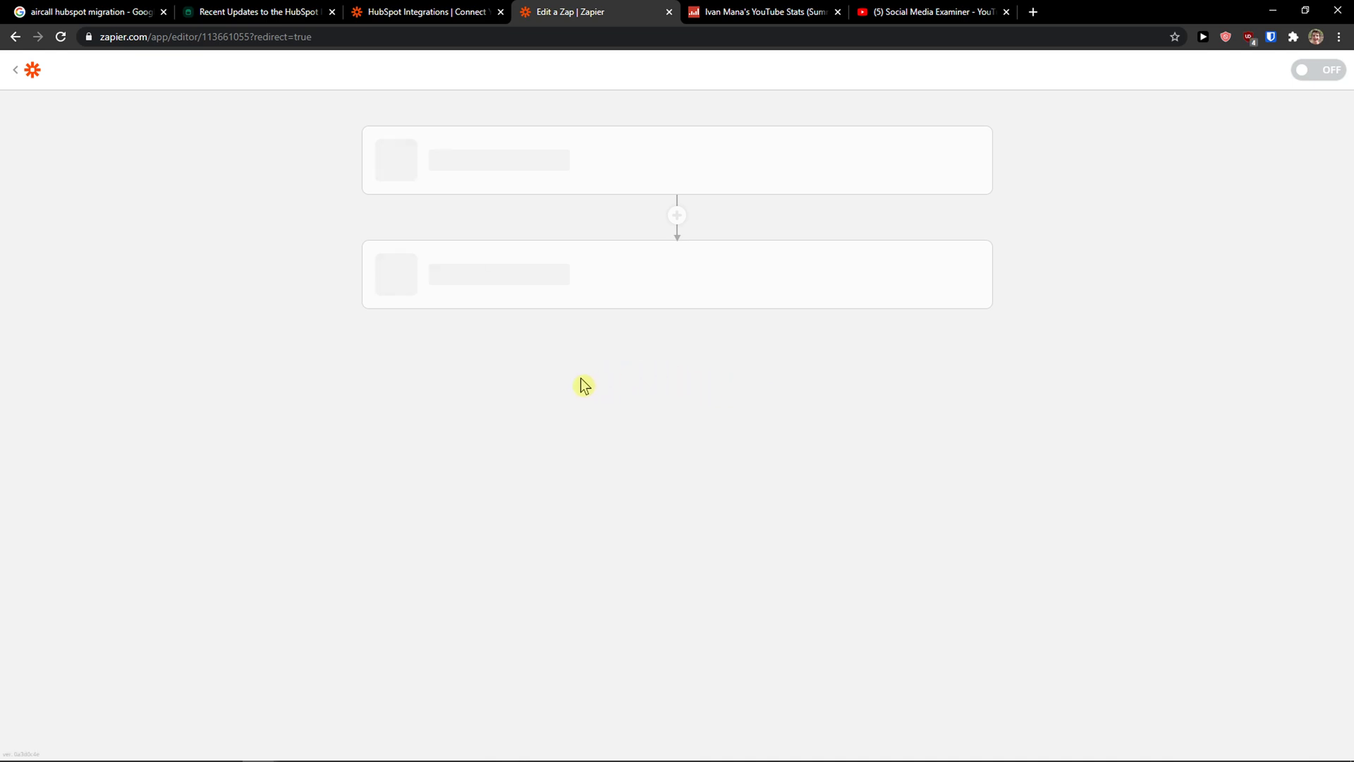
{"action": "left_click", "coordinate": [607, 189]}
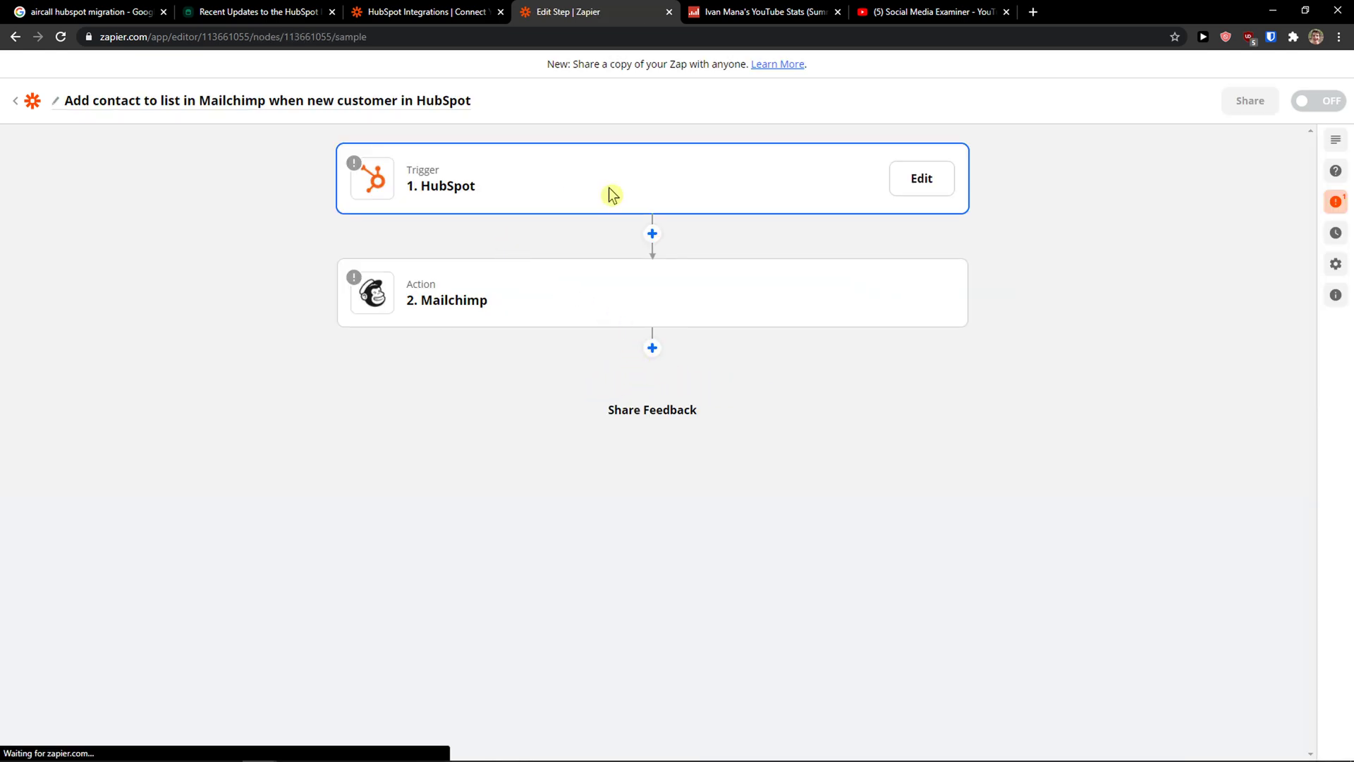
{"action": "left_click", "coordinate": [357, 286]}
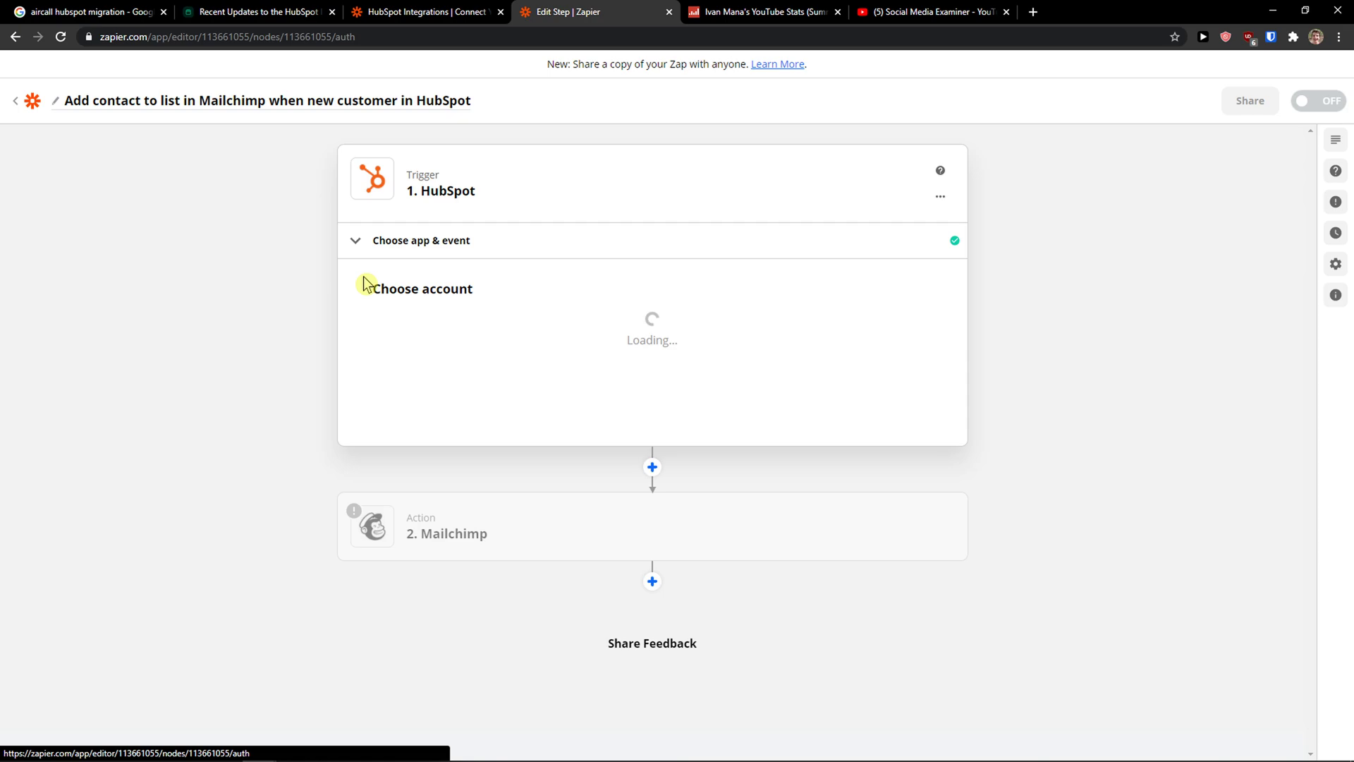
{"action": "left_click", "coordinate": [364, 242]}
{"action": "left_click", "coordinate": [505, 368]}
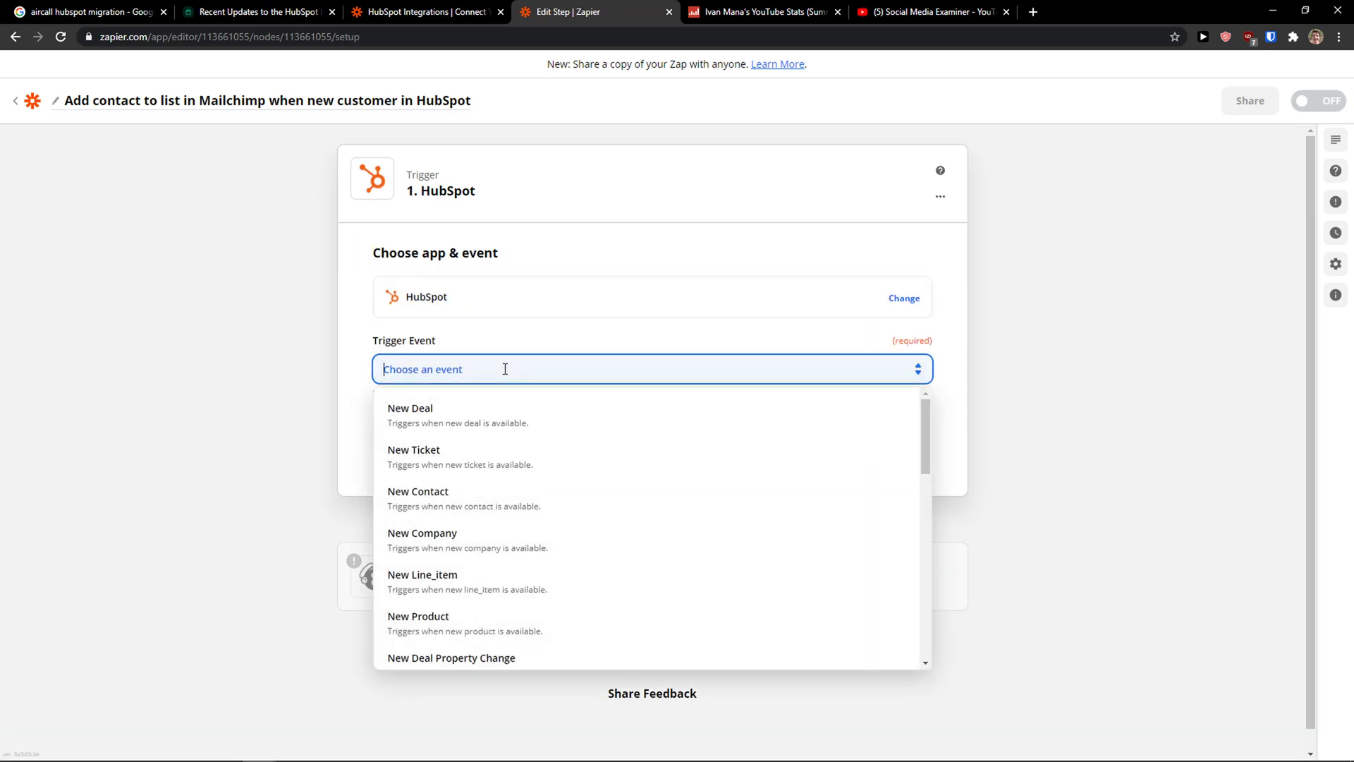
{"action": "left_click", "coordinate": [602, 510]}
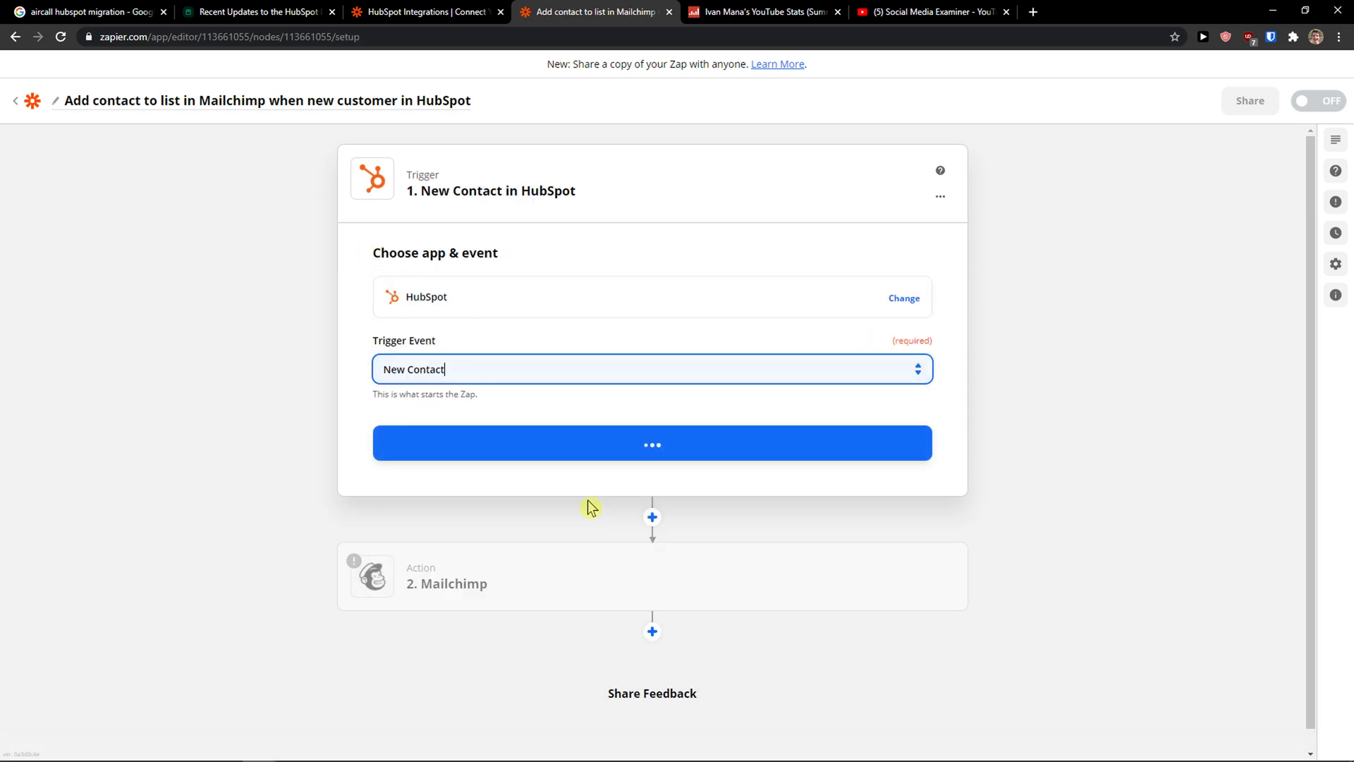
{"action": "left_click", "coordinate": [613, 455]}
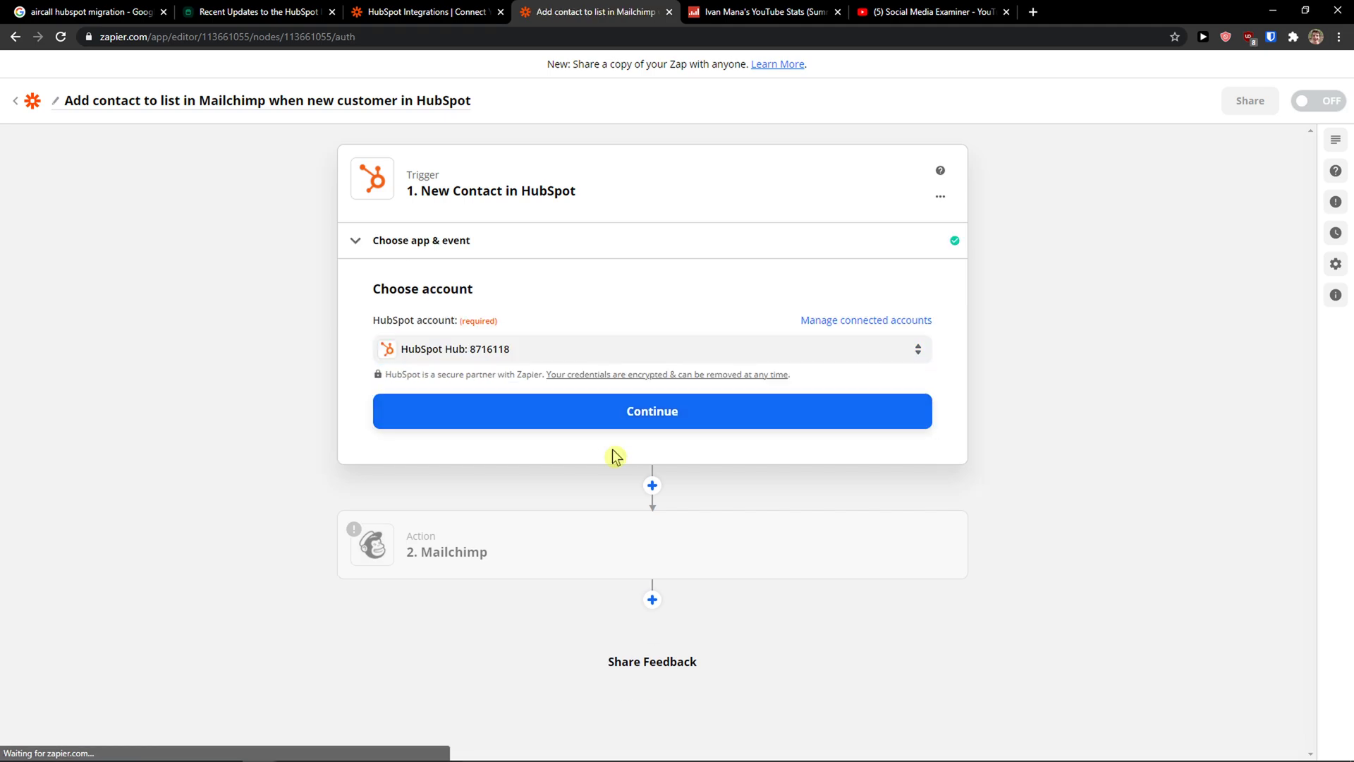
Step: Keep the linked HubSpot account and look through the trigger's additional properties choices
{"action": "left_click", "coordinate": [626, 427]}
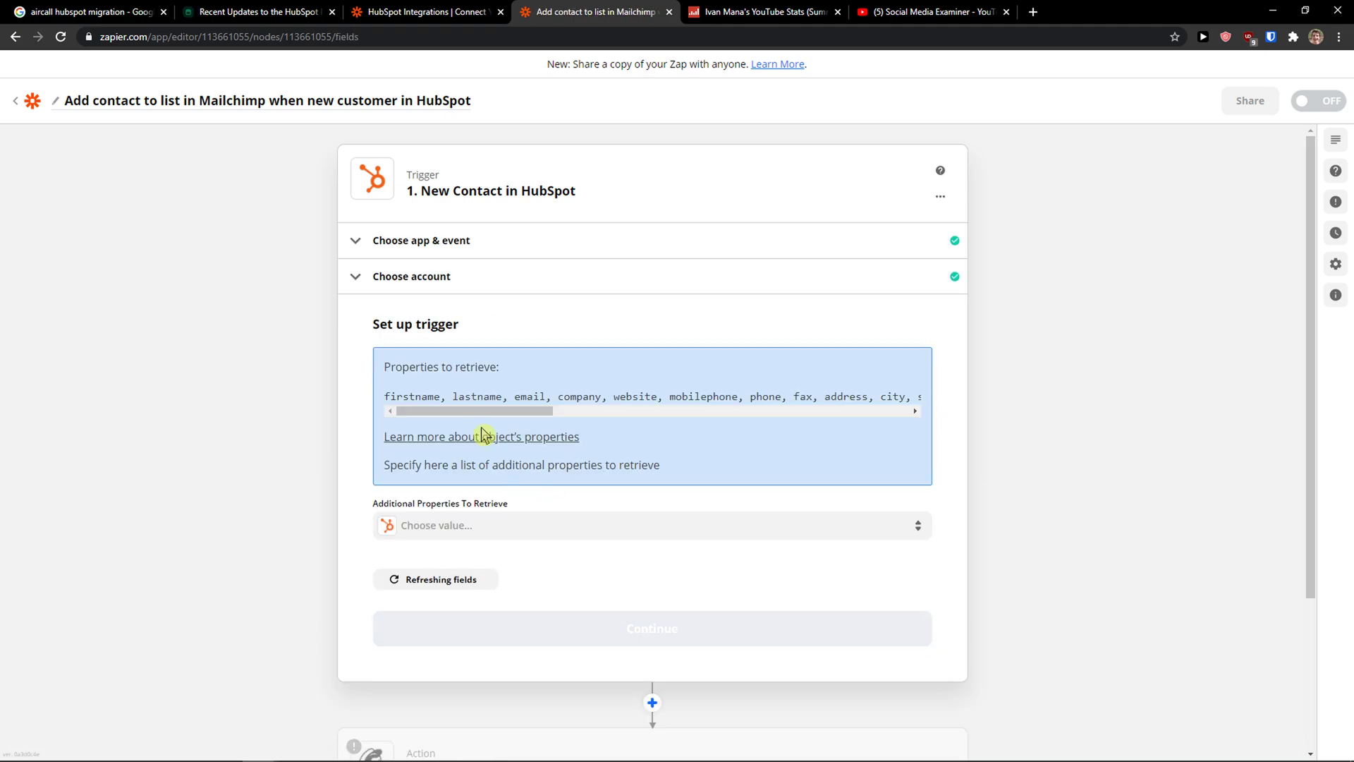
{"action": "left_click_drag", "start_coordinate": [474, 411], "coordinate": [430, 493]}
{"action": "left_click", "coordinate": [453, 525]}
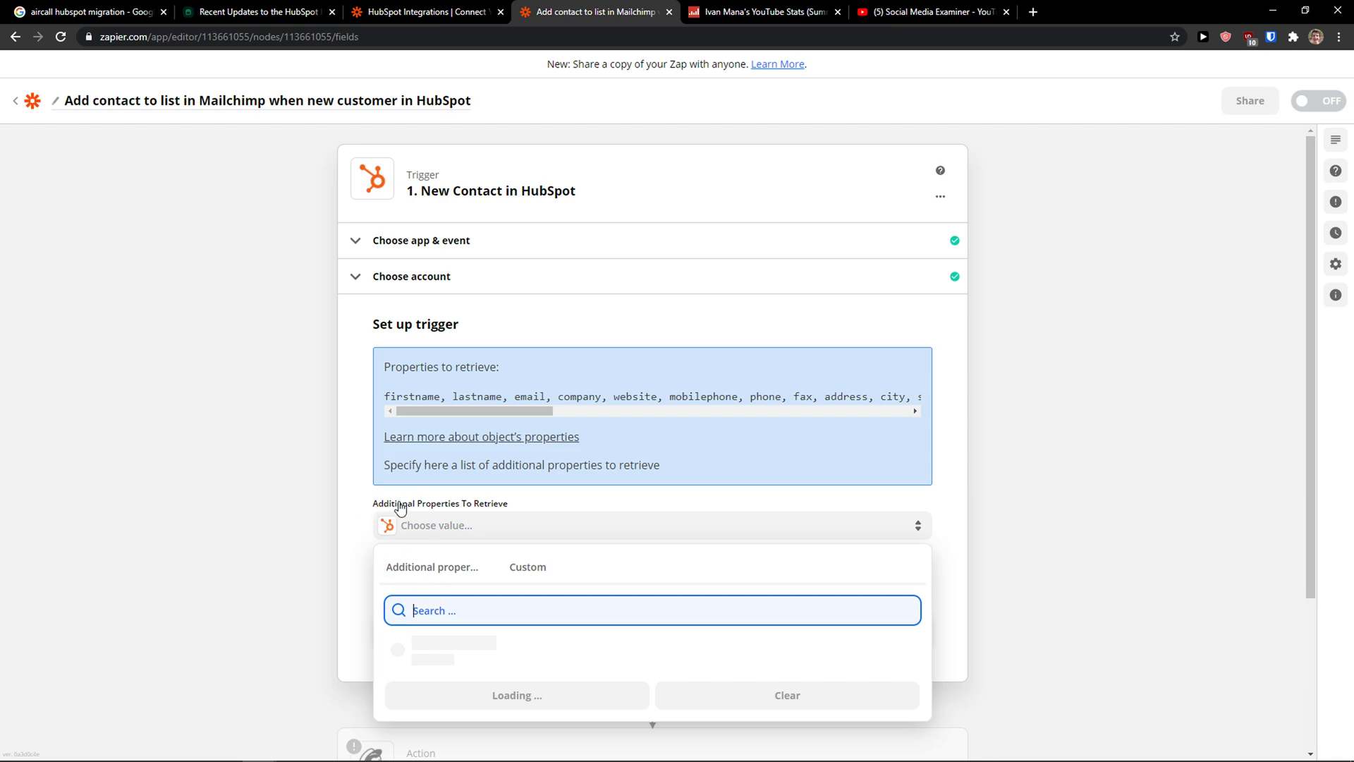
{"action": "scroll", "coordinate": [524, 618], "scroll_direction": "down", "scroll_amount": 1}
Step: Test the New Contact trigger, which reports no contact found, then switch to other browser tabs
{"action": "left_click", "coordinate": [309, 534]}
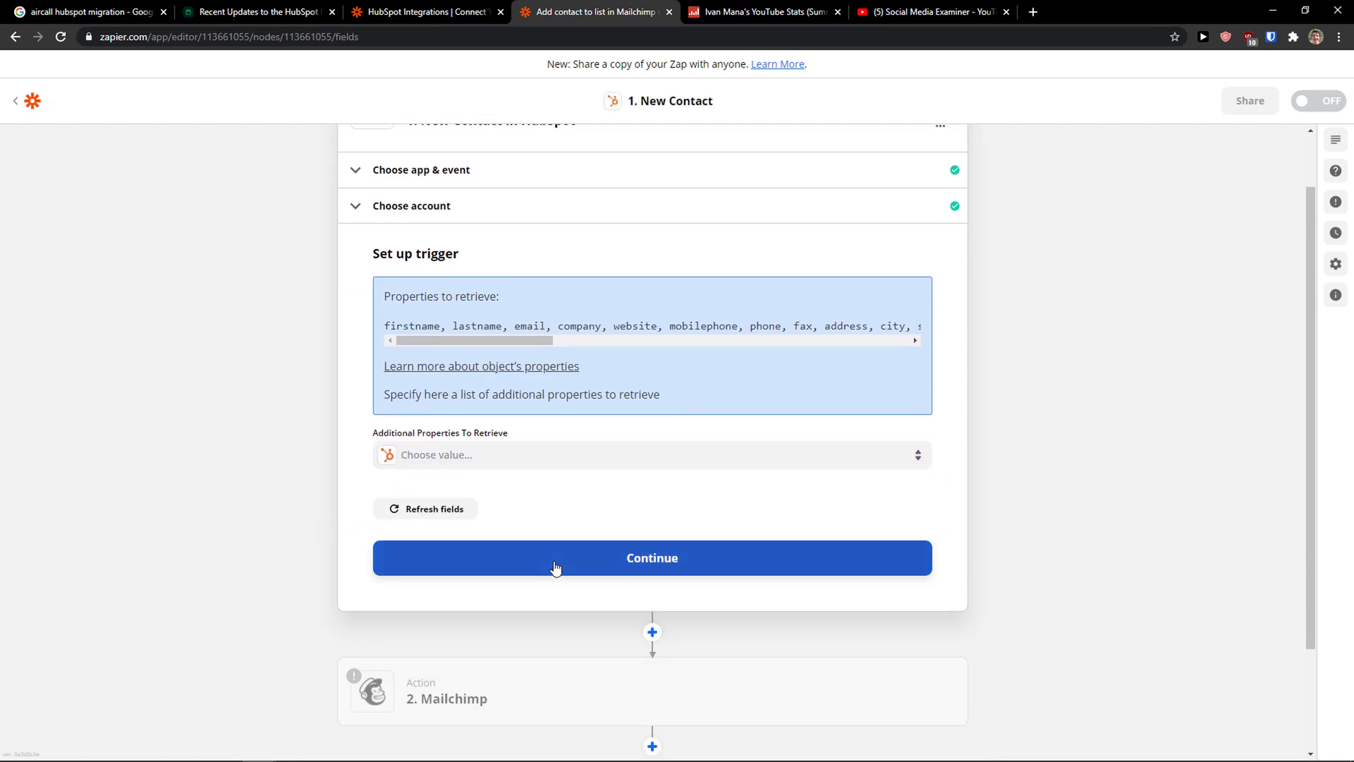
{"action": "left_click", "coordinate": [553, 565]}
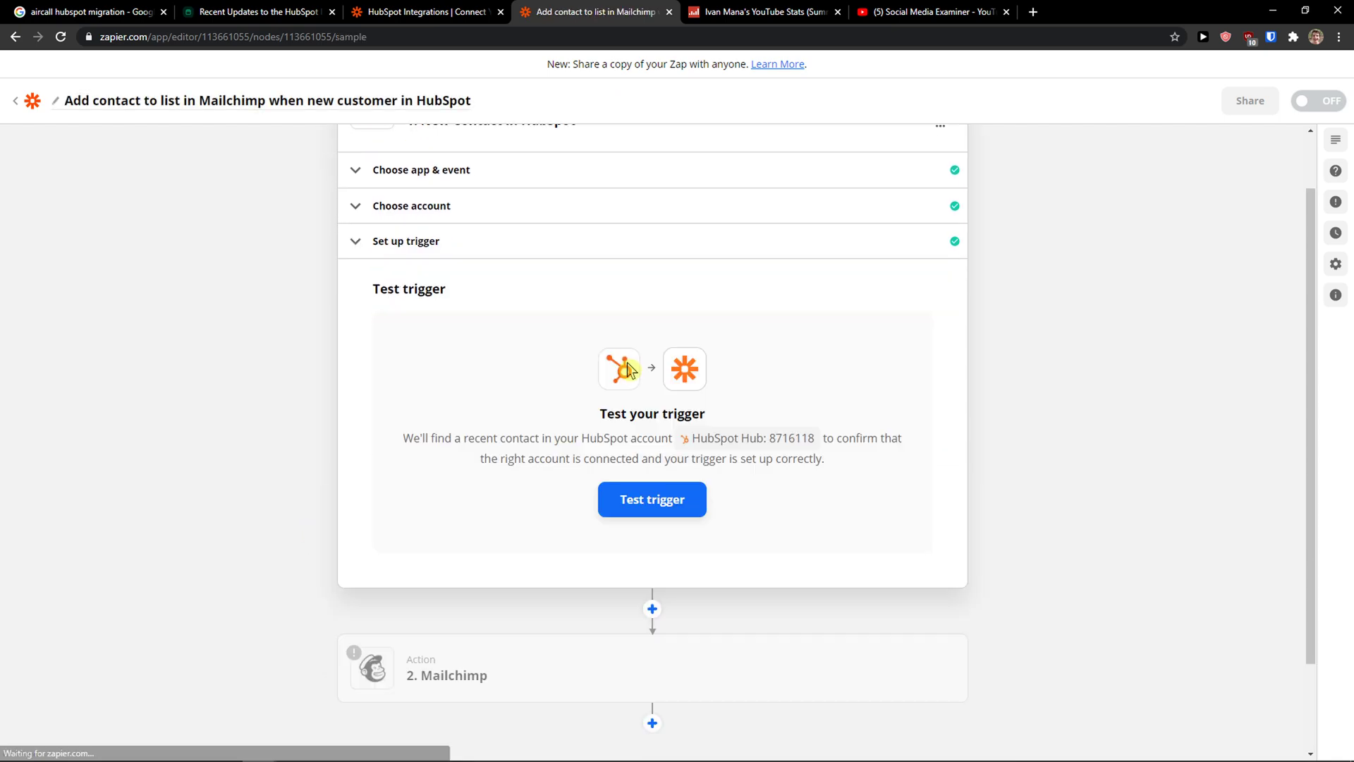
{"action": "left_click", "coordinate": [623, 507]}
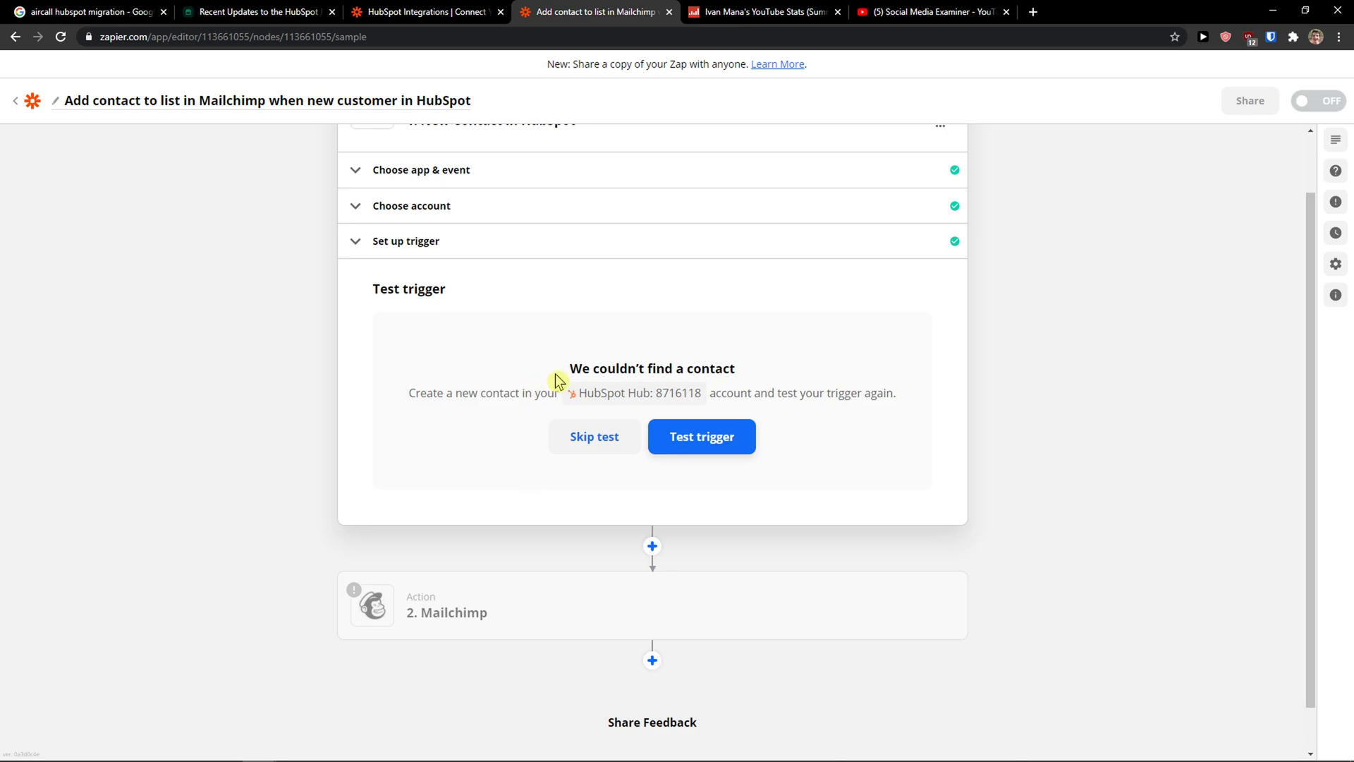
{"action": "left_click_drag", "start_coordinate": [559, 381], "coordinate": [743, 371]}
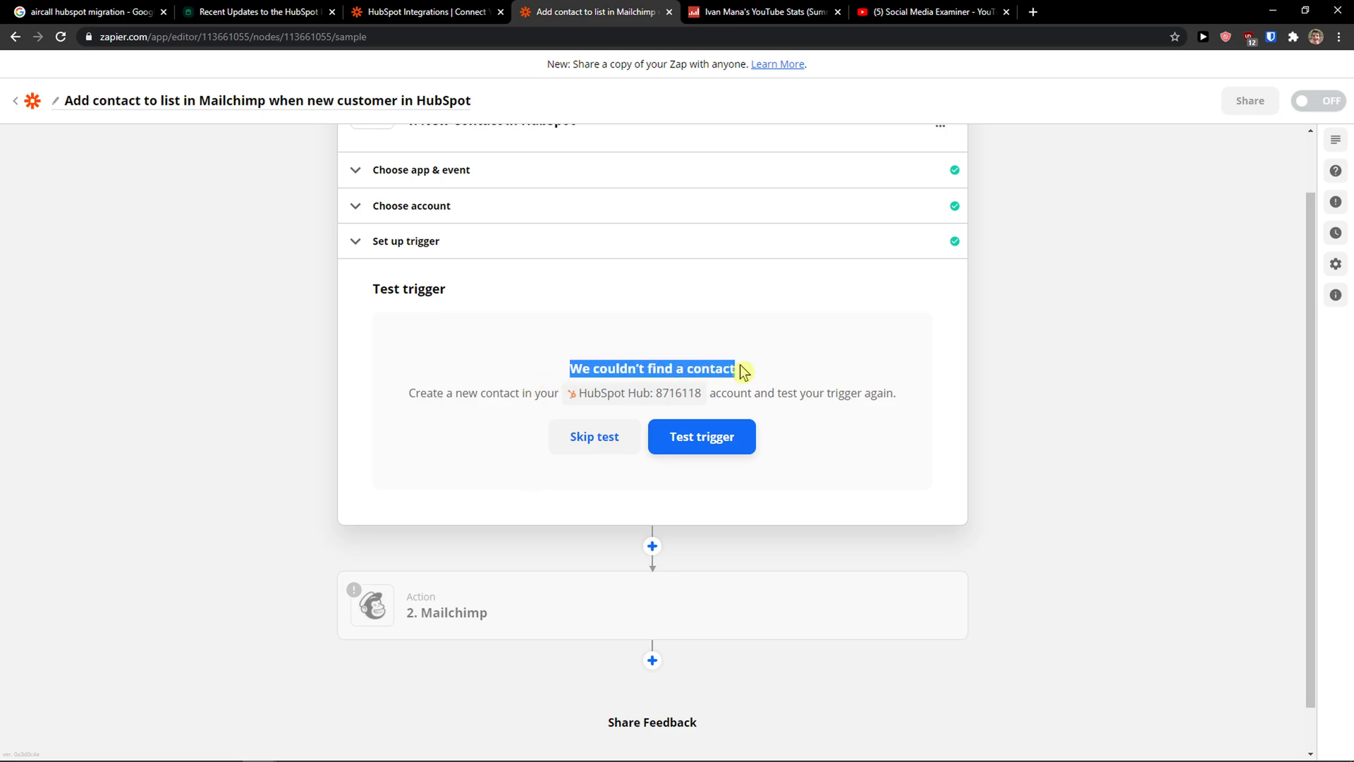
{"action": "left_click", "coordinate": [494, 10]}
{"action": "left_click", "coordinate": [810, 11]}
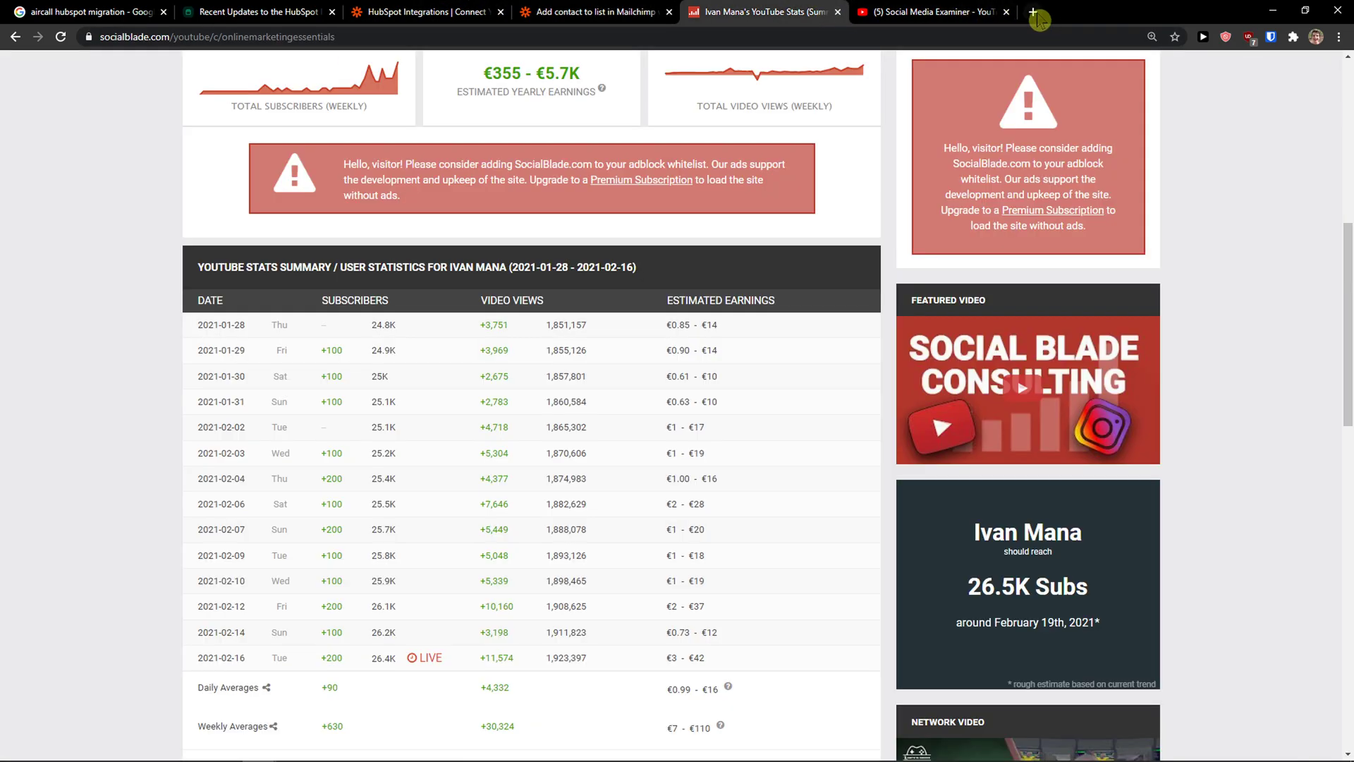
Step: Open HubSpot in a new tab and go to the Contacts list
{"action": "left_click", "coordinate": [1037, 19]}
{"action": "type", "text": "hub"}
{"action": "key", "text": "Return"}
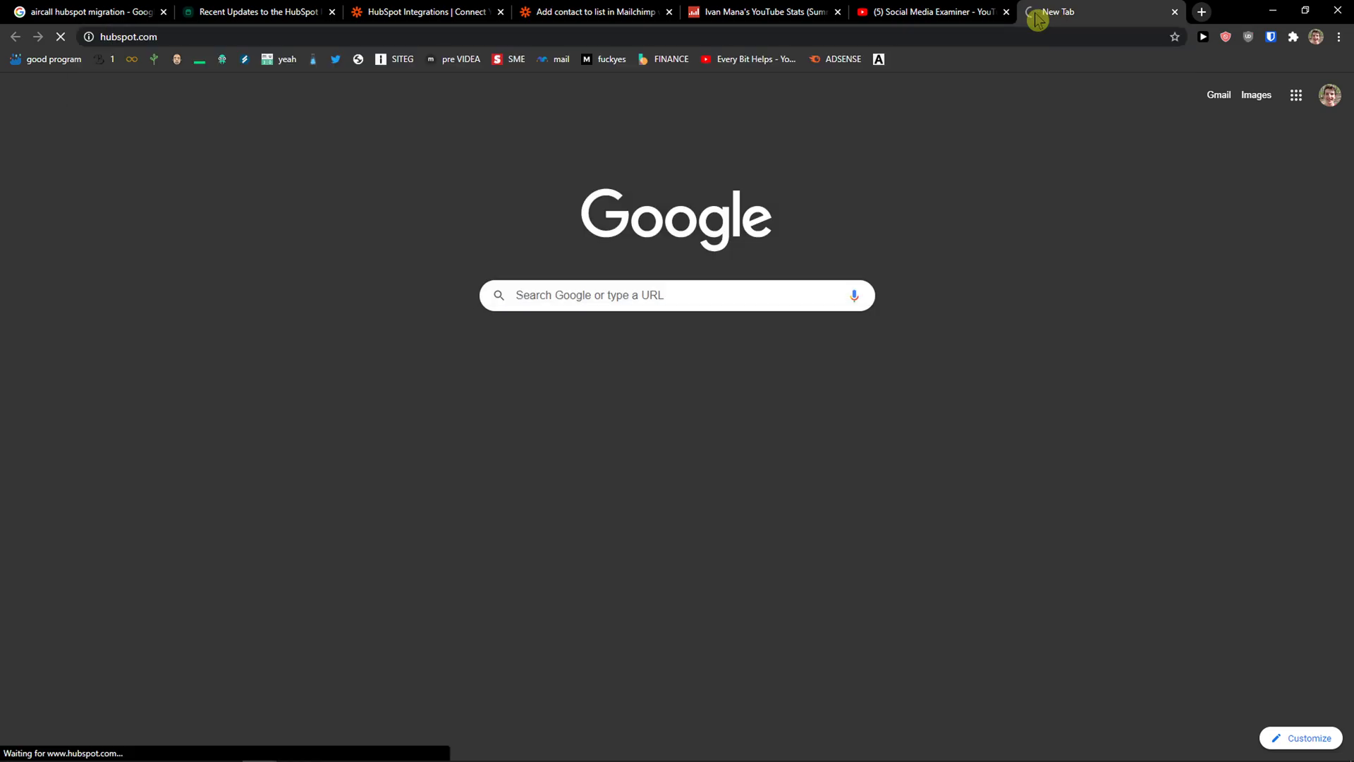
{"action": "left_click_drag", "start_coordinate": [1038, 19], "coordinate": [393, 12]}
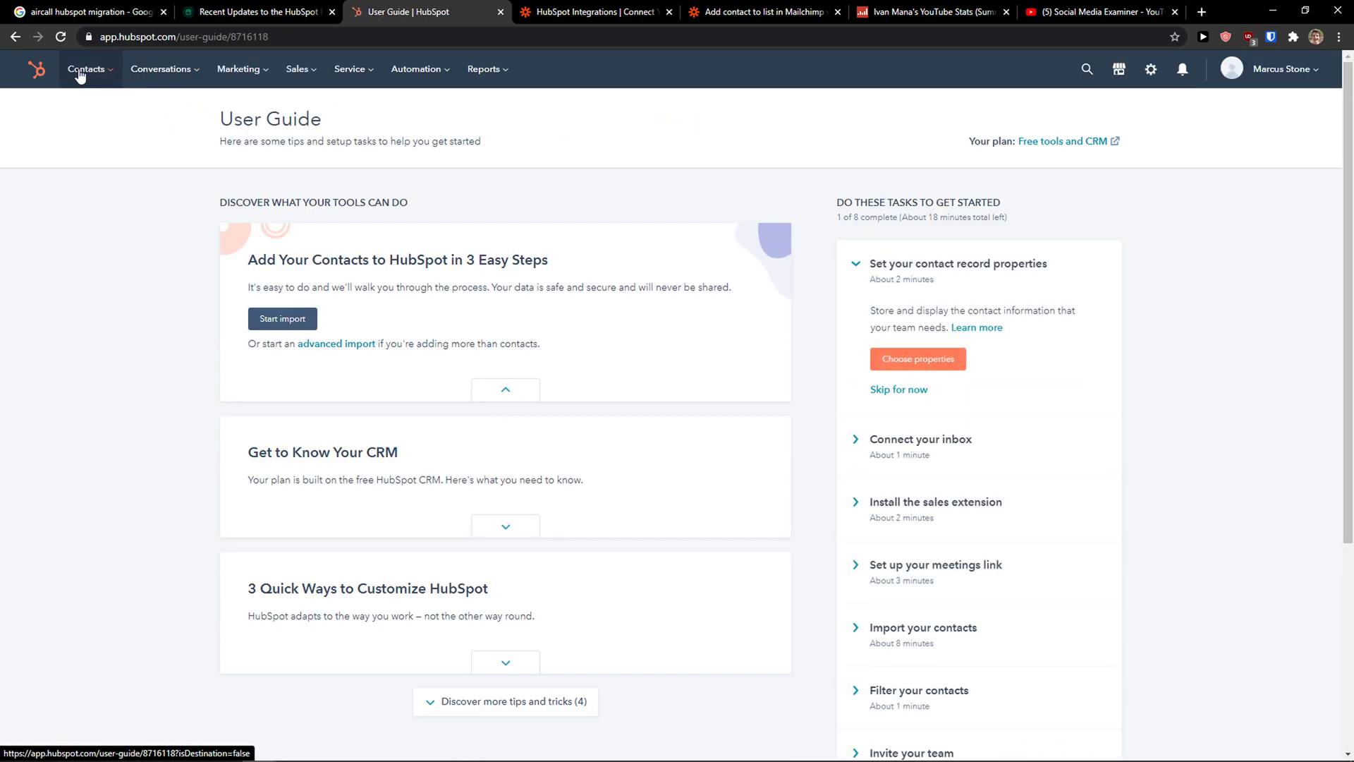
{"action": "mouse_move", "coordinate": [80, 76]}
{"action": "left_click", "coordinate": [82, 112]}
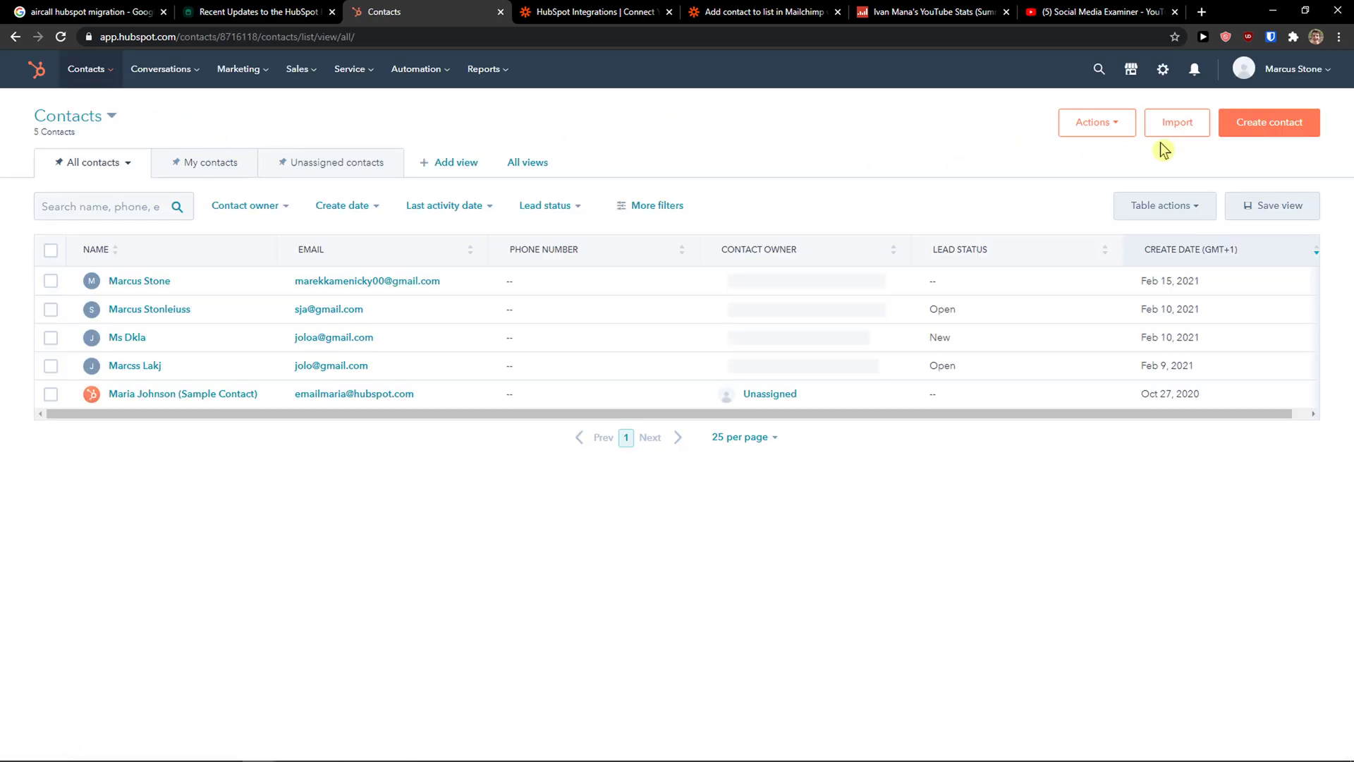
Step: Create a contact with a test email address, first name and last name
{"action": "left_click", "coordinate": [1241, 123]}
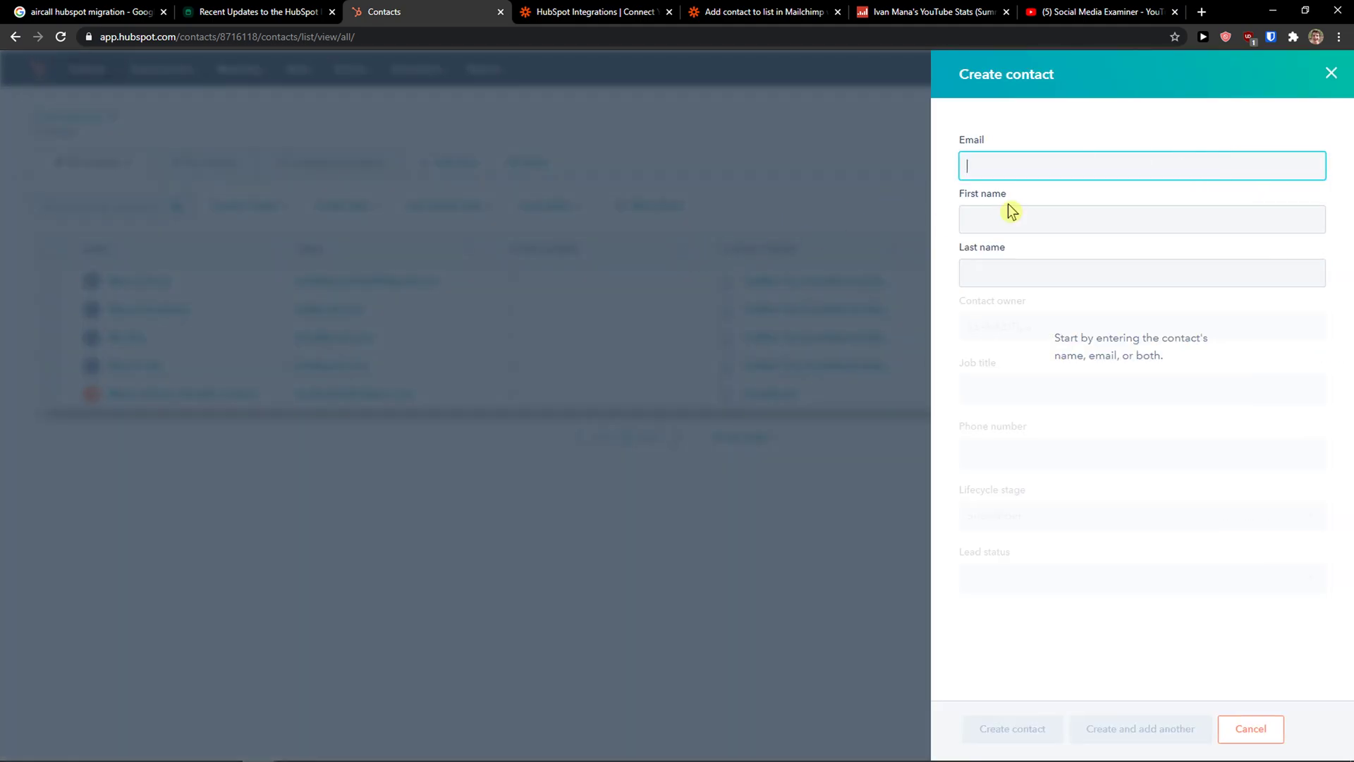
{"action": "type", "text": "ssss@gmail.com"}
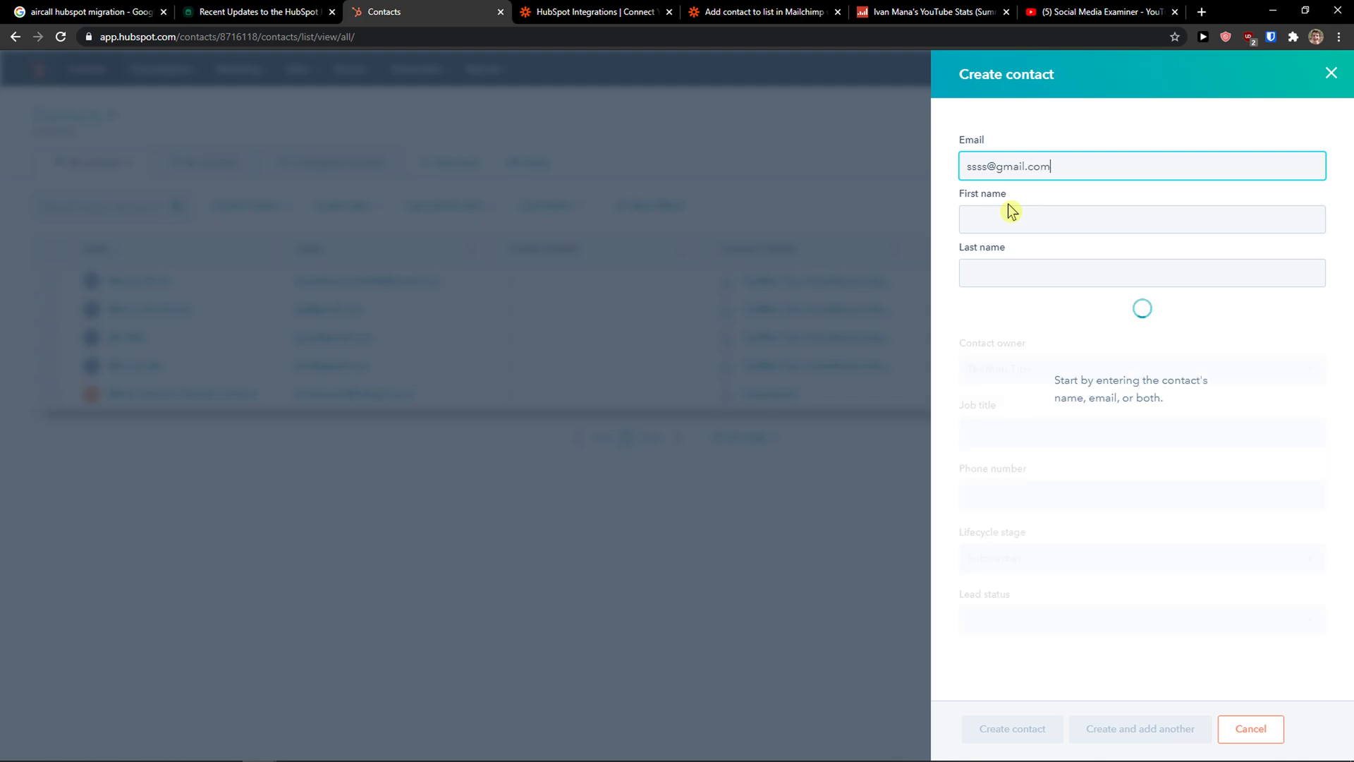
{"action": "left_click", "coordinate": [1008, 212]}
{"action": "type", "text": "Marcus"}
{"action": "key", "text": "Tab"}
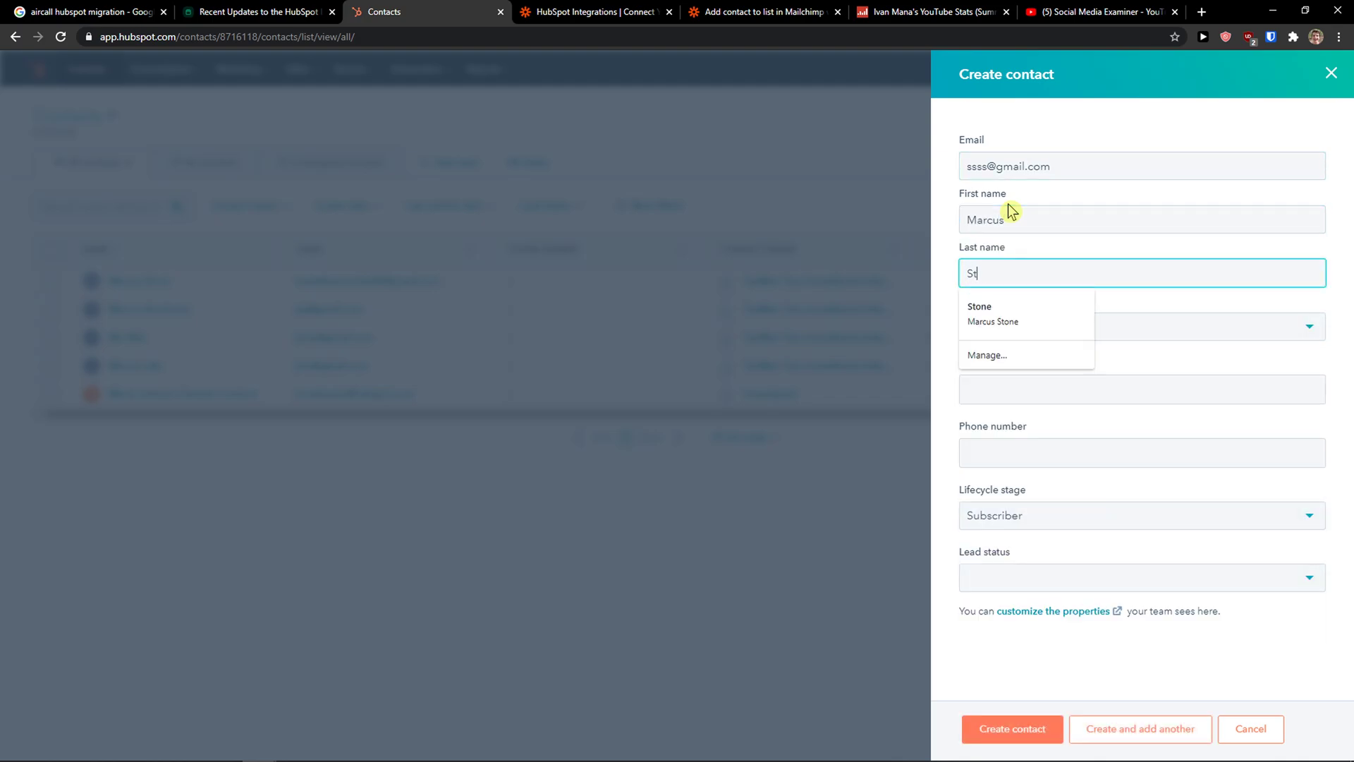
{"action": "type", "text": "onlieus"}
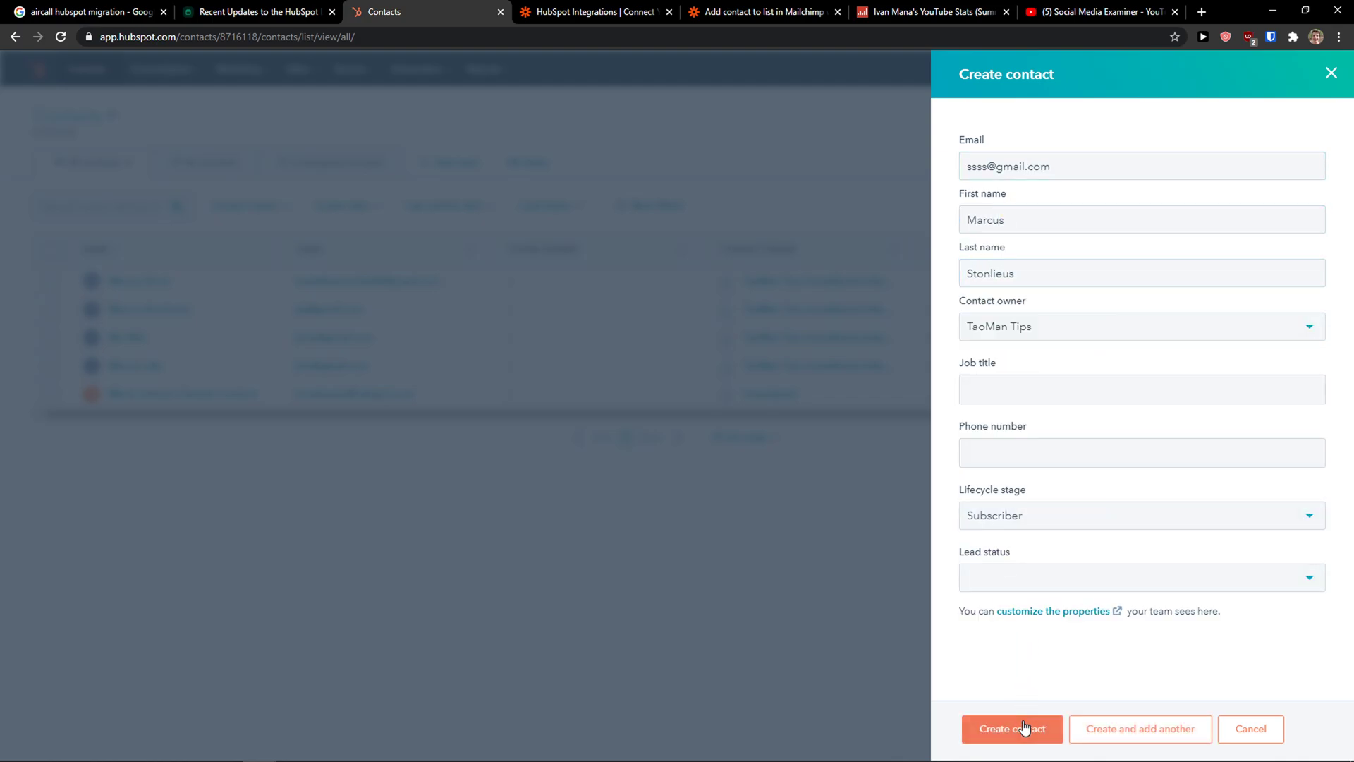
{"action": "left_click", "coordinate": [1025, 728]}
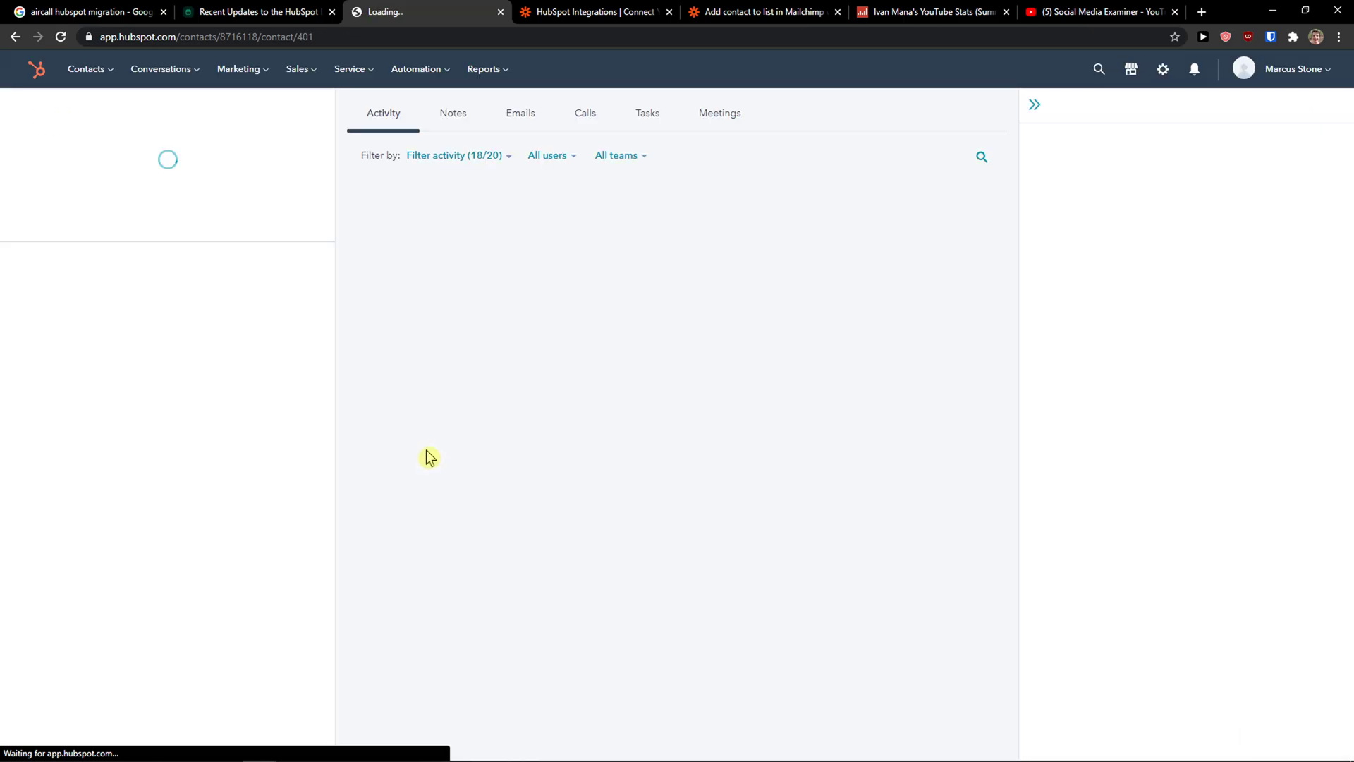
Step: Back in the zap editor, retest the trigger to find the new contact and continue
{"action": "left_click", "coordinate": [576, 19]}
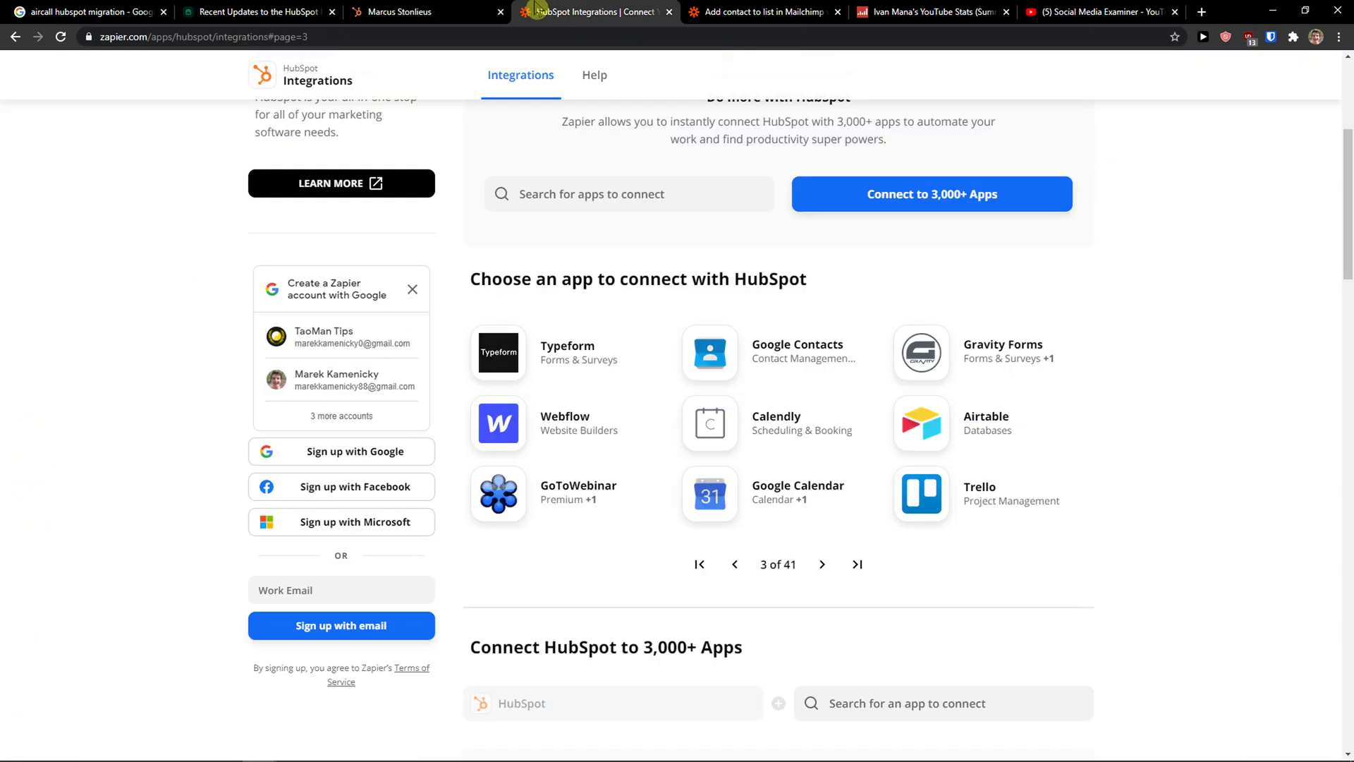
{"action": "left_click", "coordinate": [782, 14]}
{"action": "left_click", "coordinate": [680, 443]}
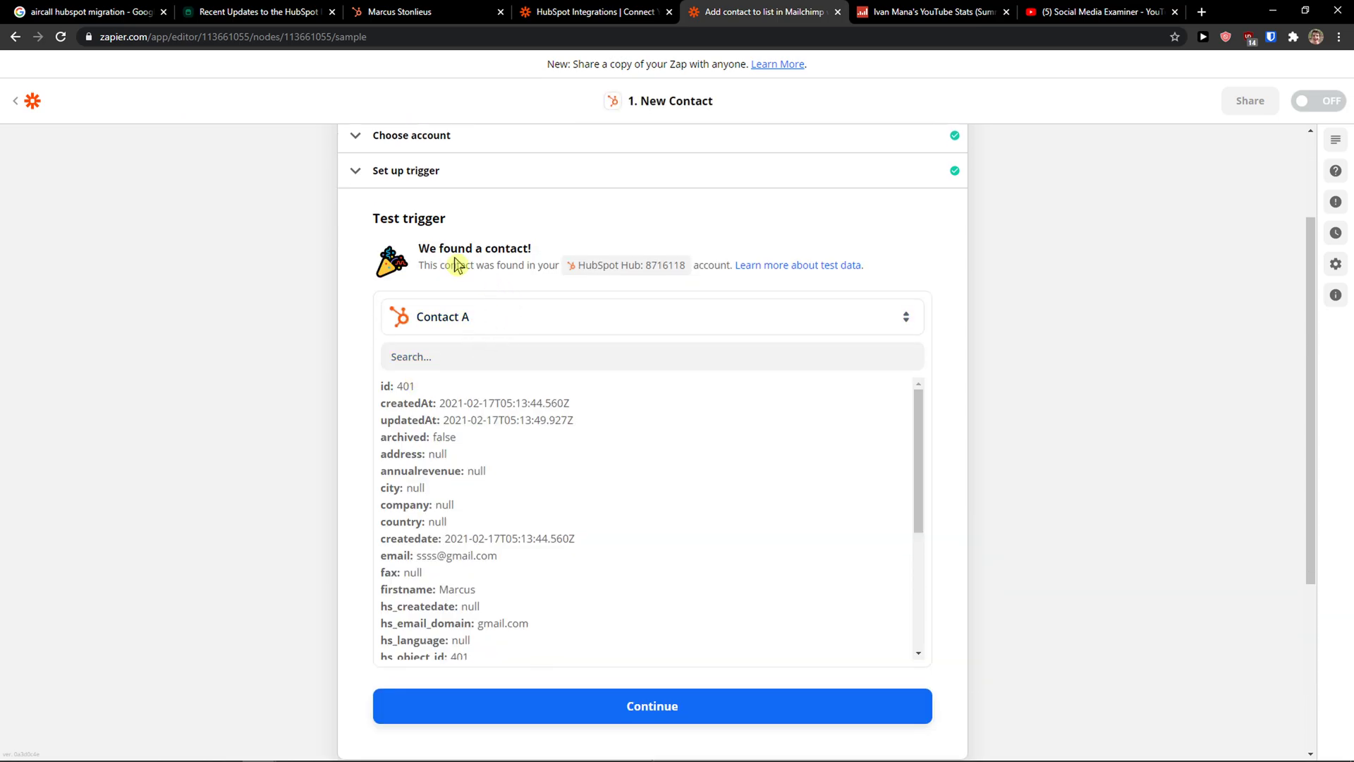
{"action": "scroll", "coordinate": [647, 357], "scroll_direction": "down", "scroll_amount": 3}
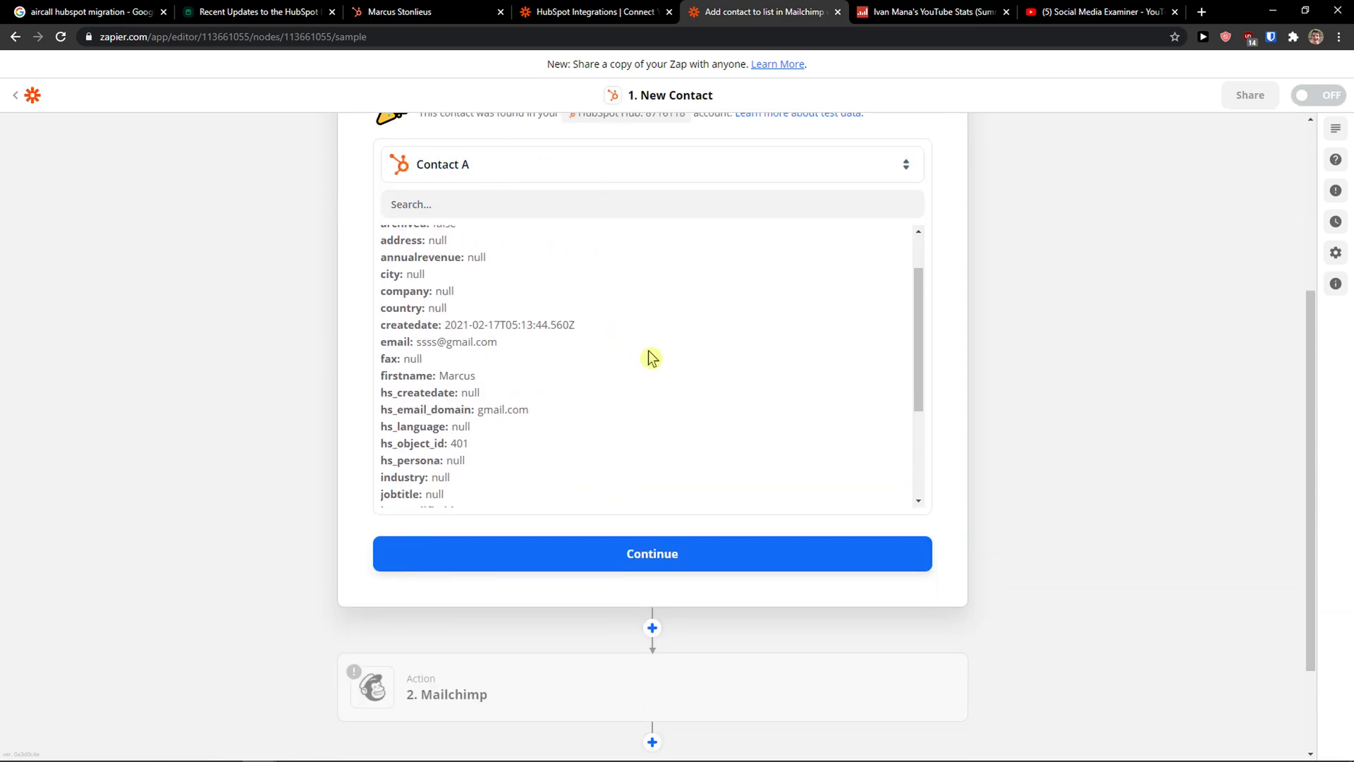
{"action": "left_click", "coordinate": [545, 562]}
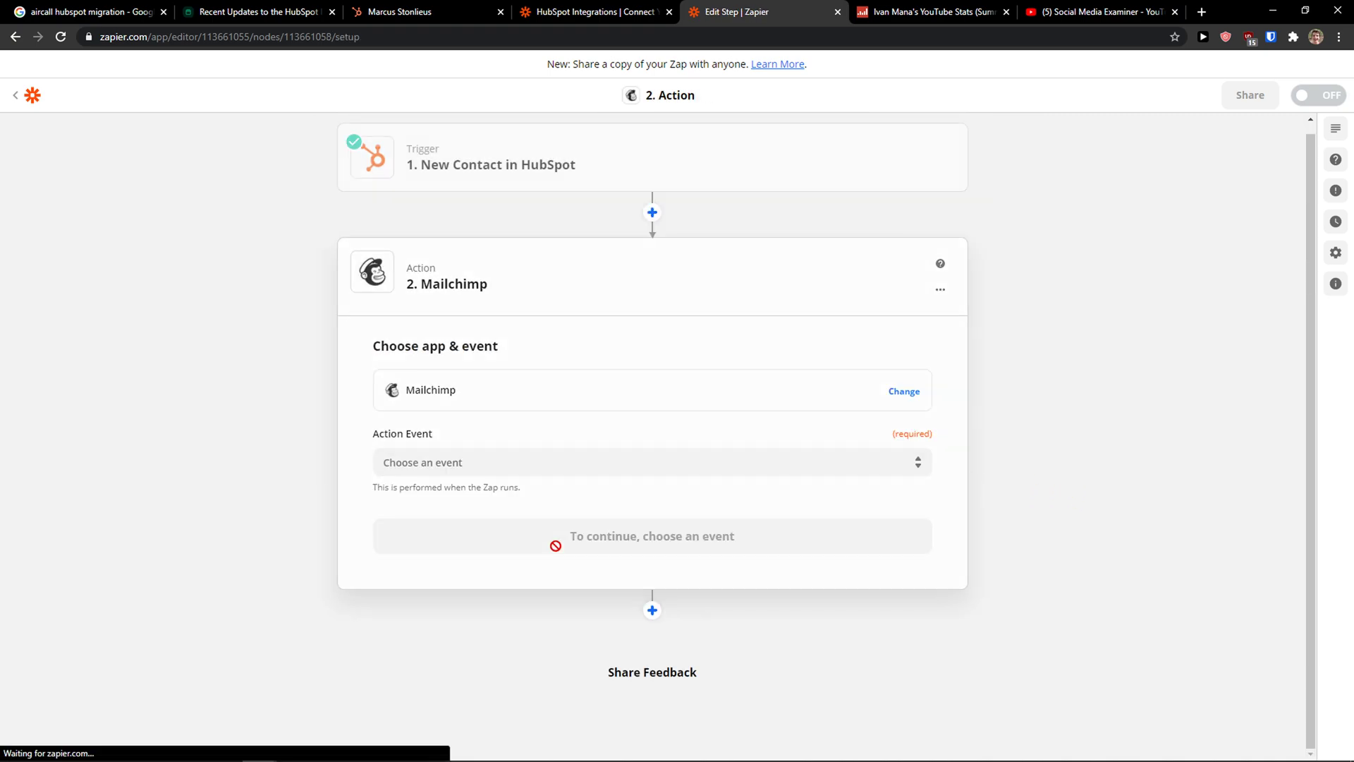
Step: Set the Mailchimp action event to Add/Update Subscriber and continue to account setup
{"action": "left_click", "coordinate": [548, 462]}
{"action": "scroll", "coordinate": [594, 534], "scroll_direction": "down", "scroll_amount": 1}
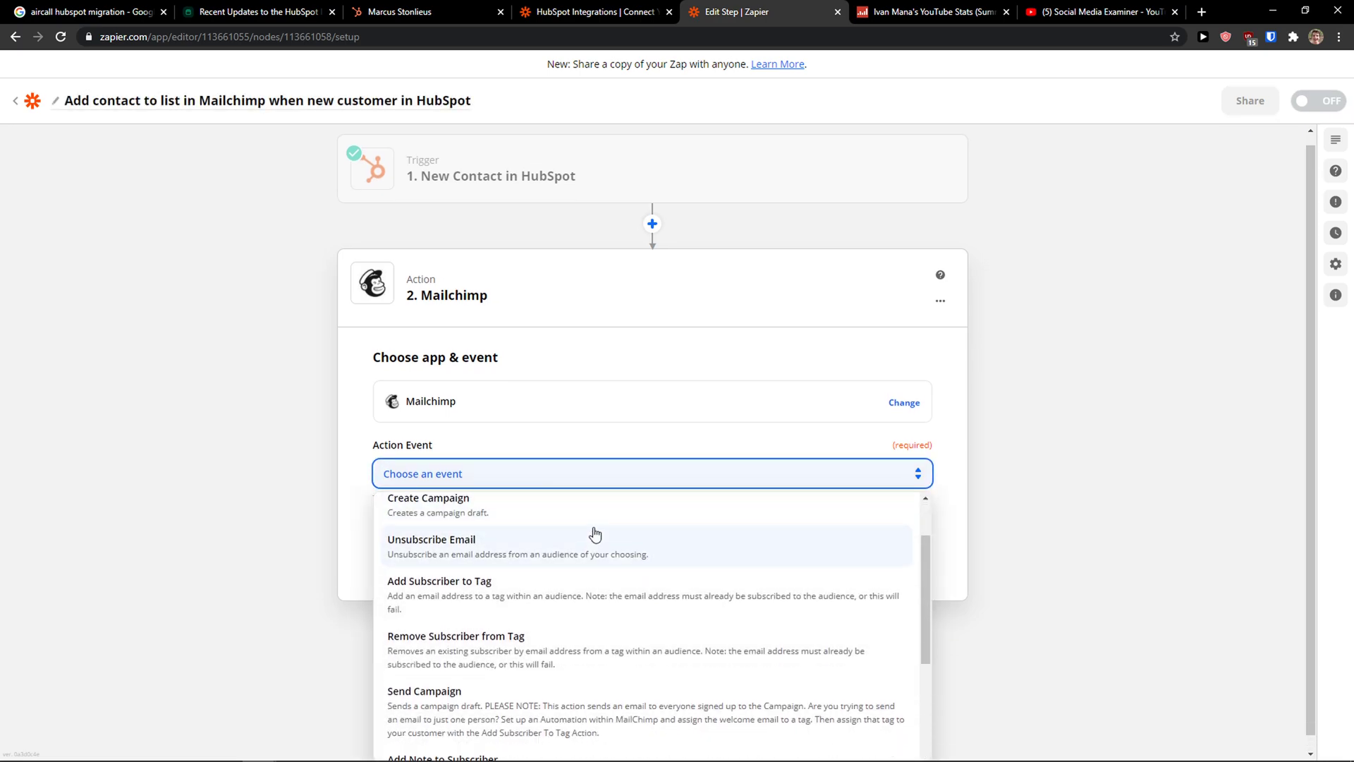
{"action": "scroll", "coordinate": [594, 534], "scroll_direction": "up", "scroll_amount": 1}
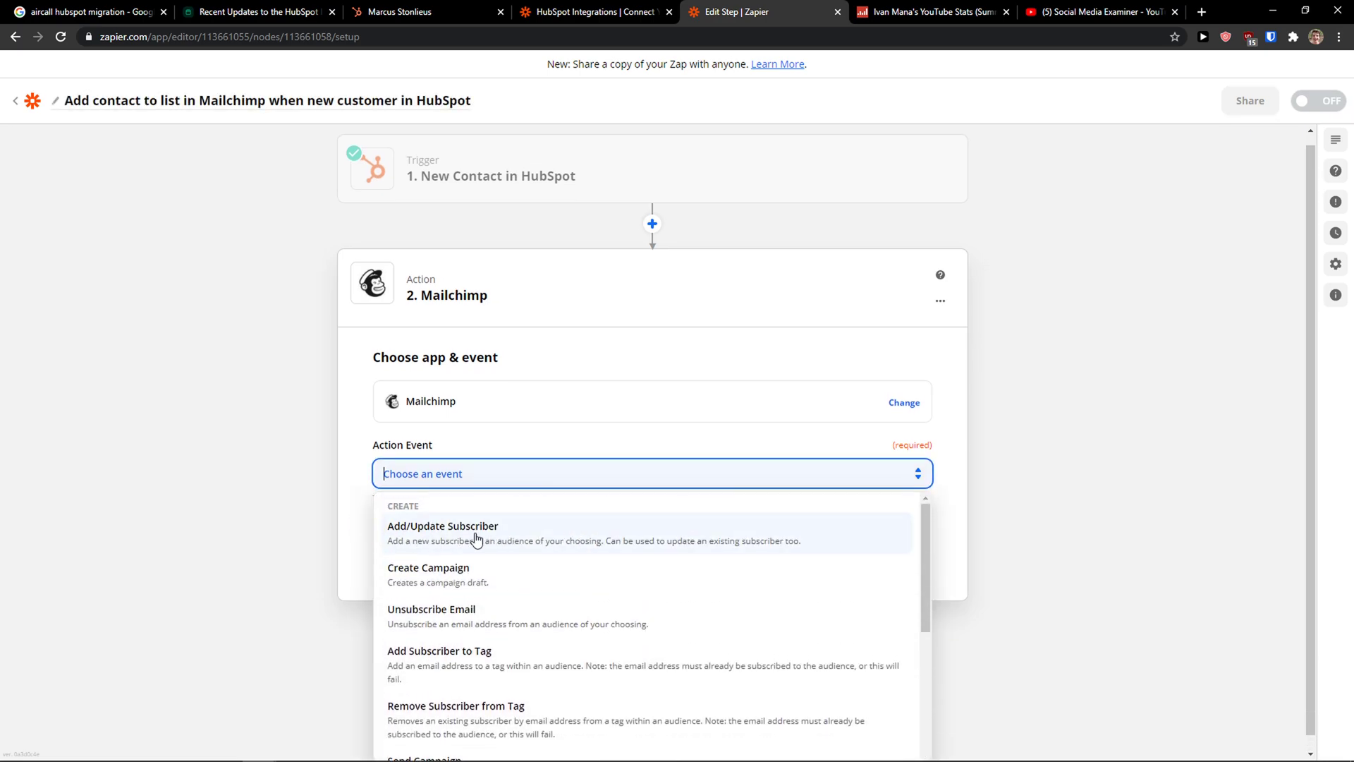
{"action": "scroll", "coordinate": [310, 563], "scroll_direction": "down", "scroll_amount": 1}
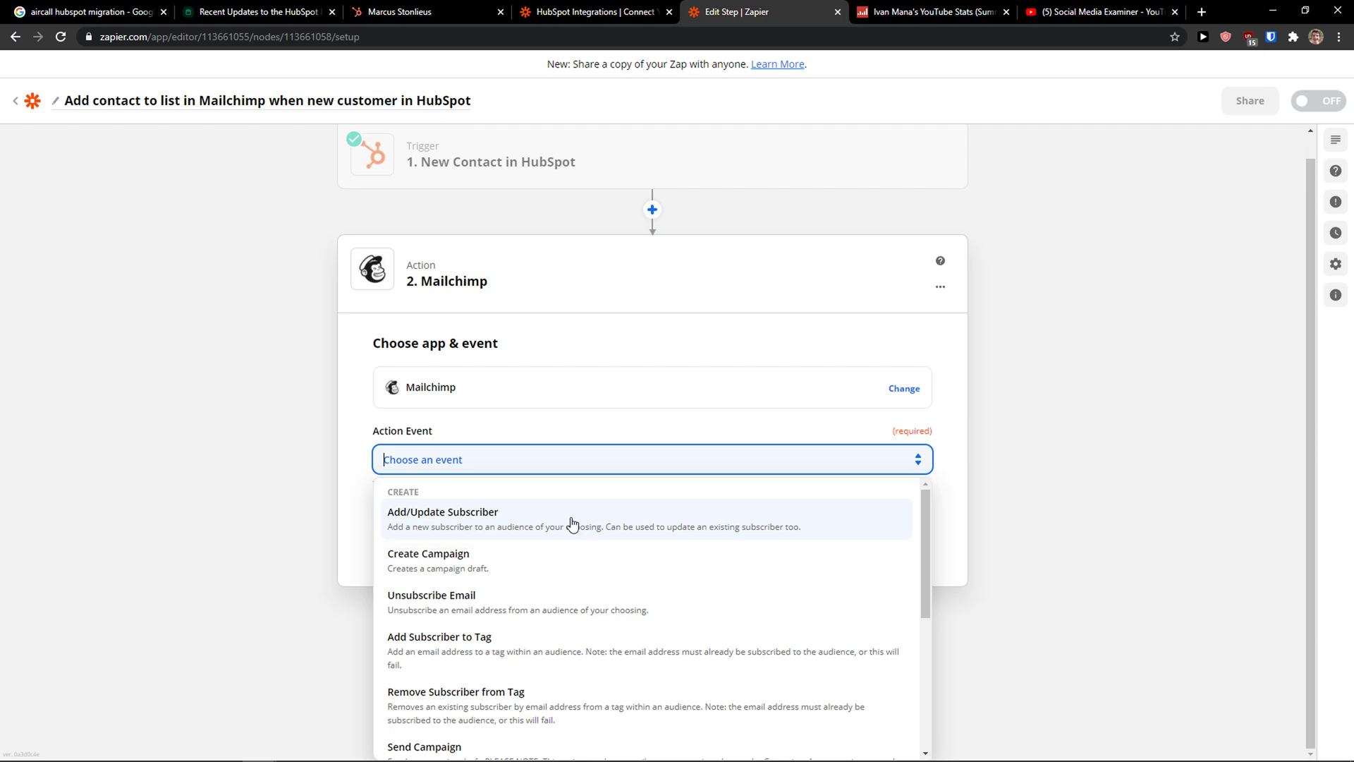
{"action": "scroll", "coordinate": [569, 522], "scroll_direction": "down", "scroll_amount": 1}
{"action": "scroll", "coordinate": [547, 524], "scroll_direction": "up", "scroll_amount": 1}
{"action": "left_click", "coordinate": [505, 525]}
{"action": "left_click", "coordinate": [555, 528]}
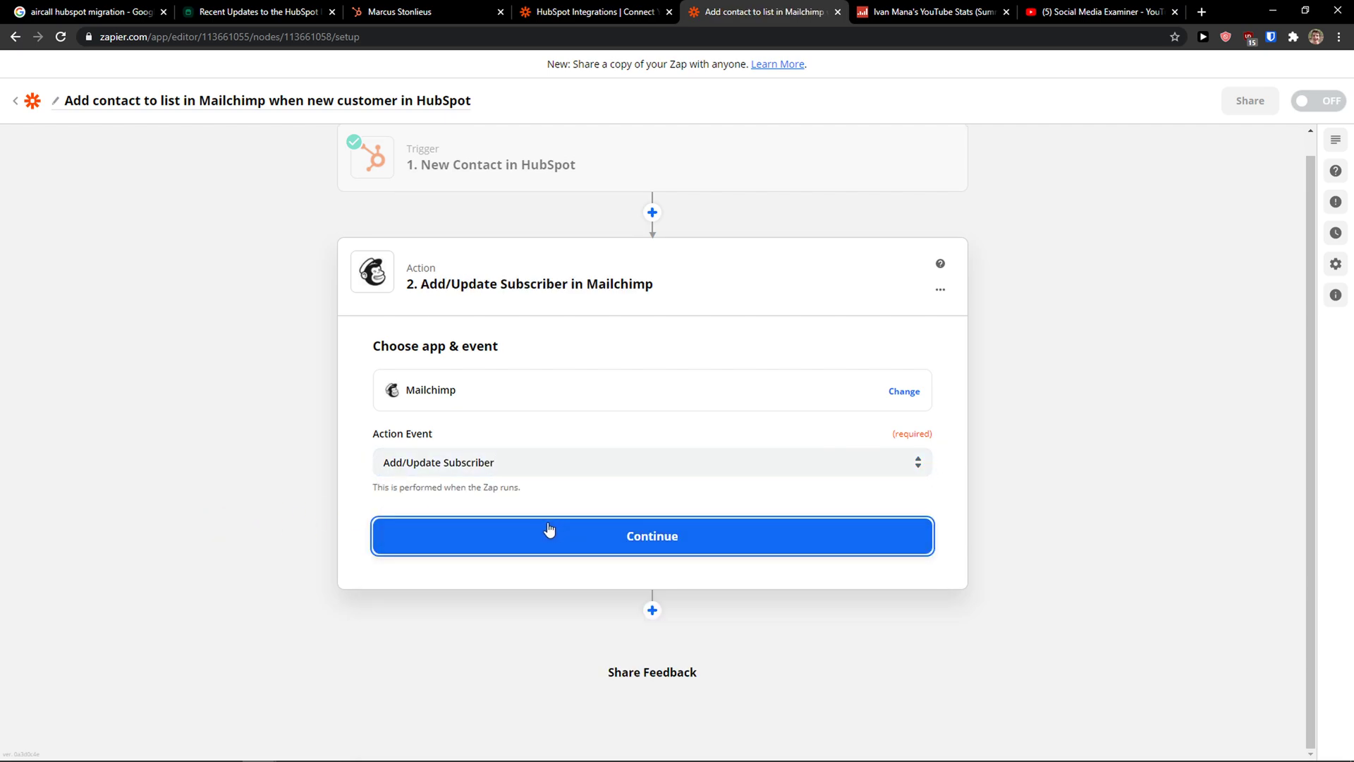
Step: Sign in to Mailchimp in the login popup with the account username and password
{"action": "left_click", "coordinate": [594, 452]}
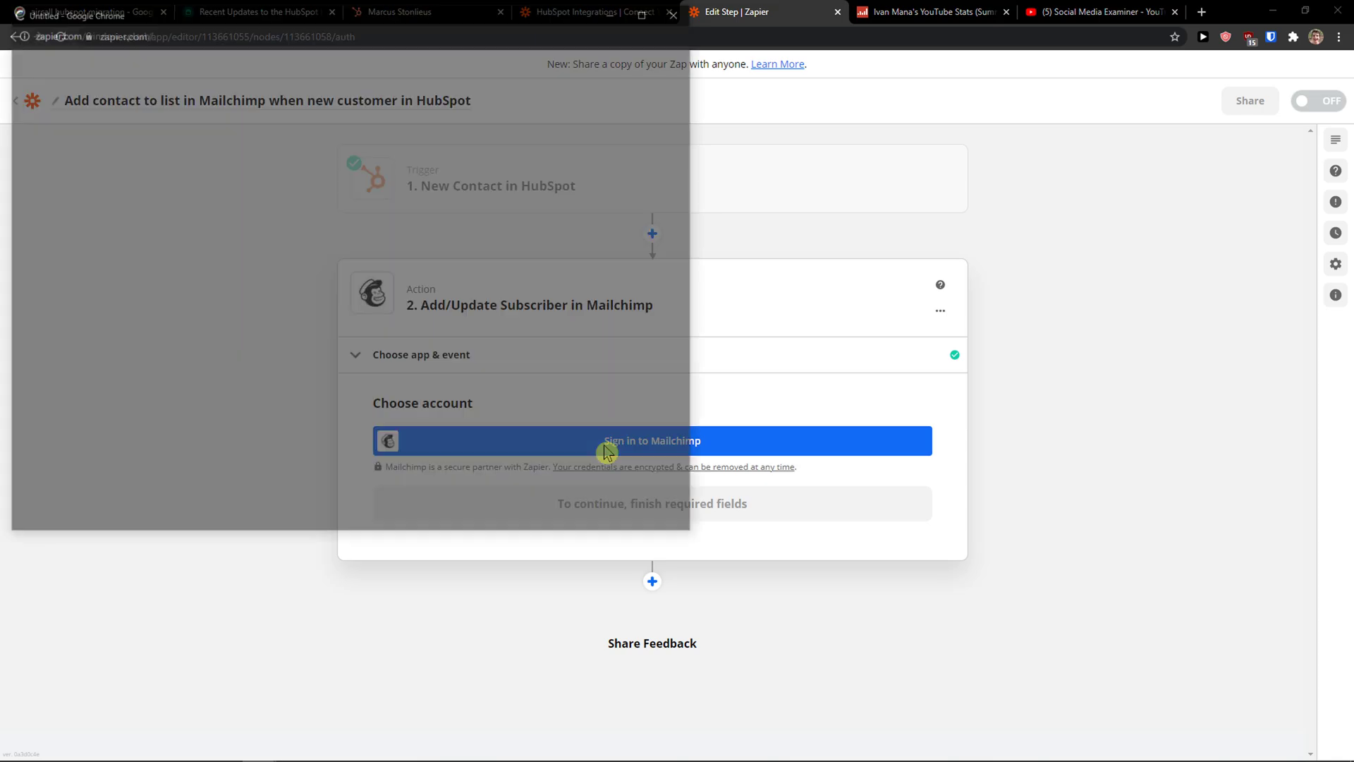
{"action": "left_click_drag", "start_coordinate": [369, 15], "coordinate": [658, 94]}
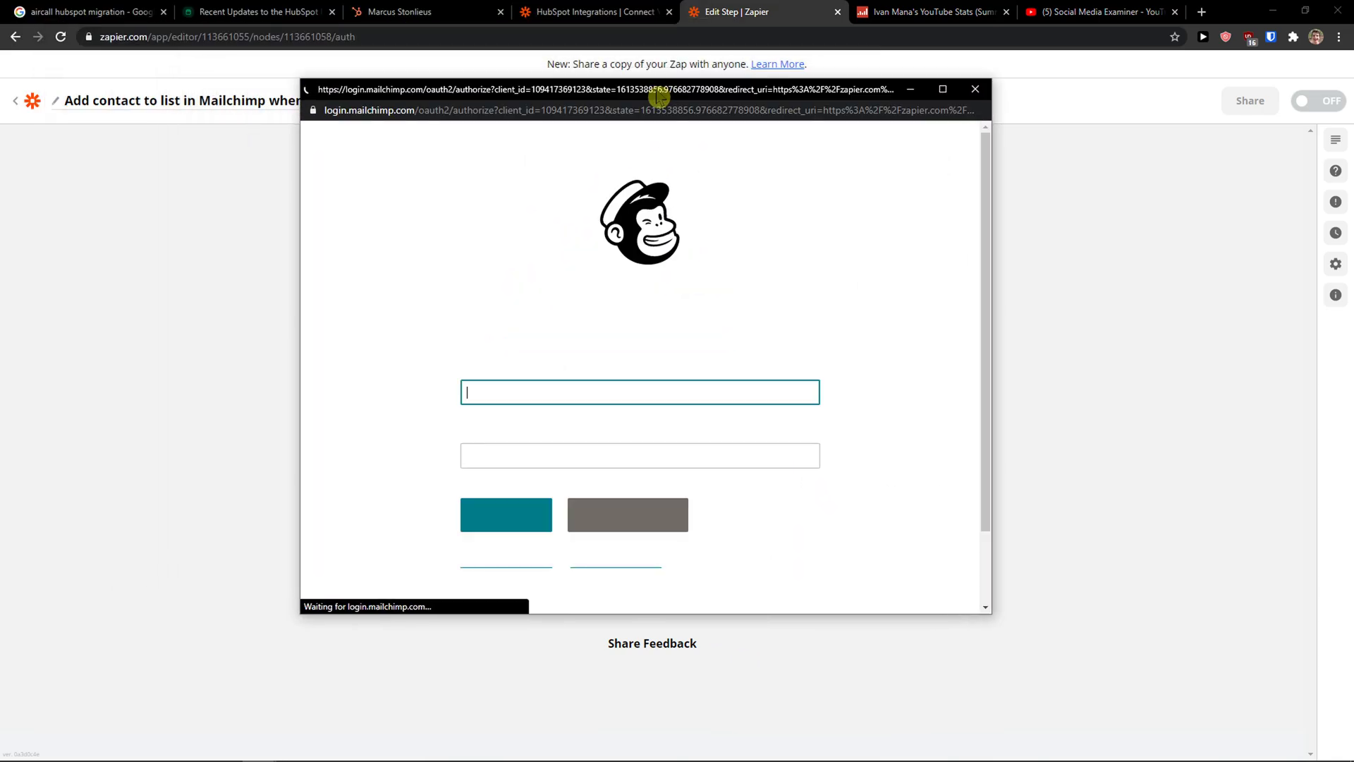
{"action": "left_click", "coordinate": [553, 387]}
{"action": "scroll", "coordinate": [493, 329], "scroll_direction": "down", "scroll_amount": 1}
{"action": "left_click", "coordinate": [559, 312]}
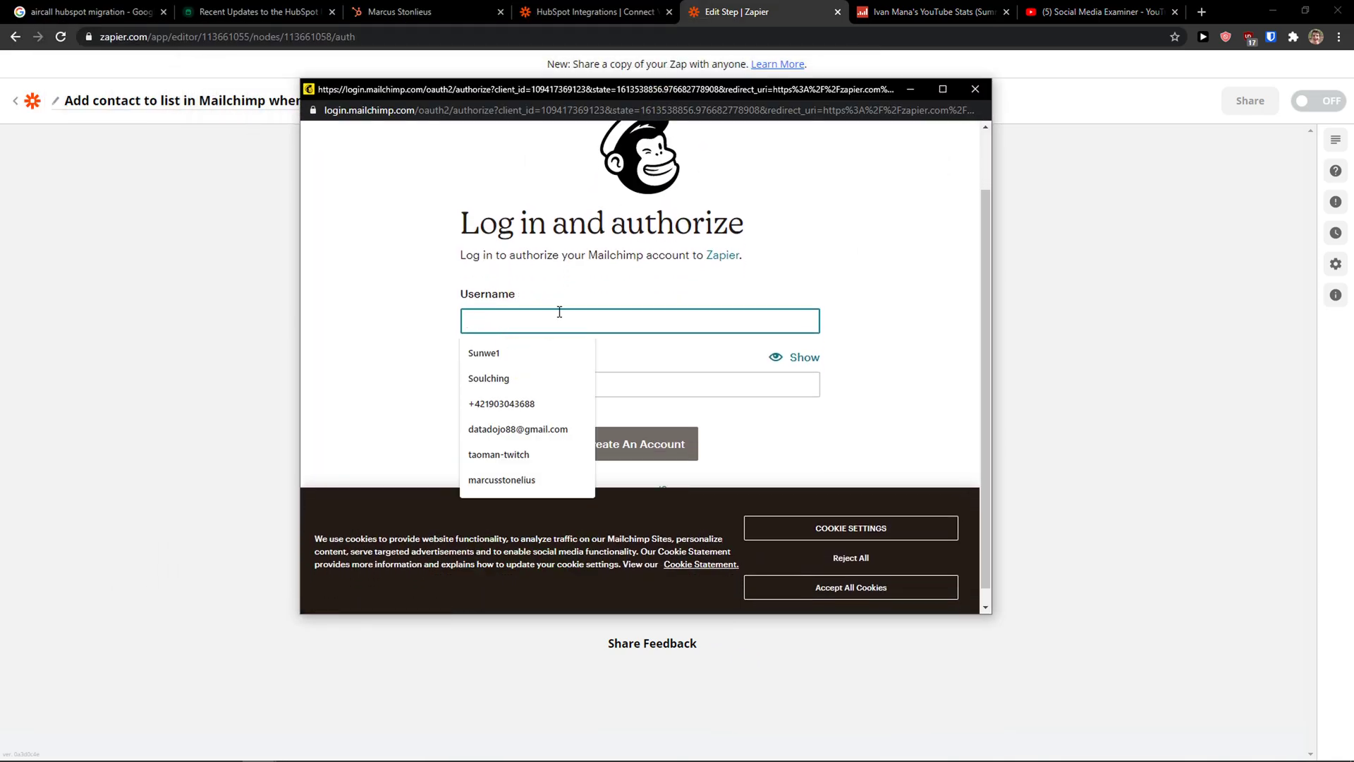
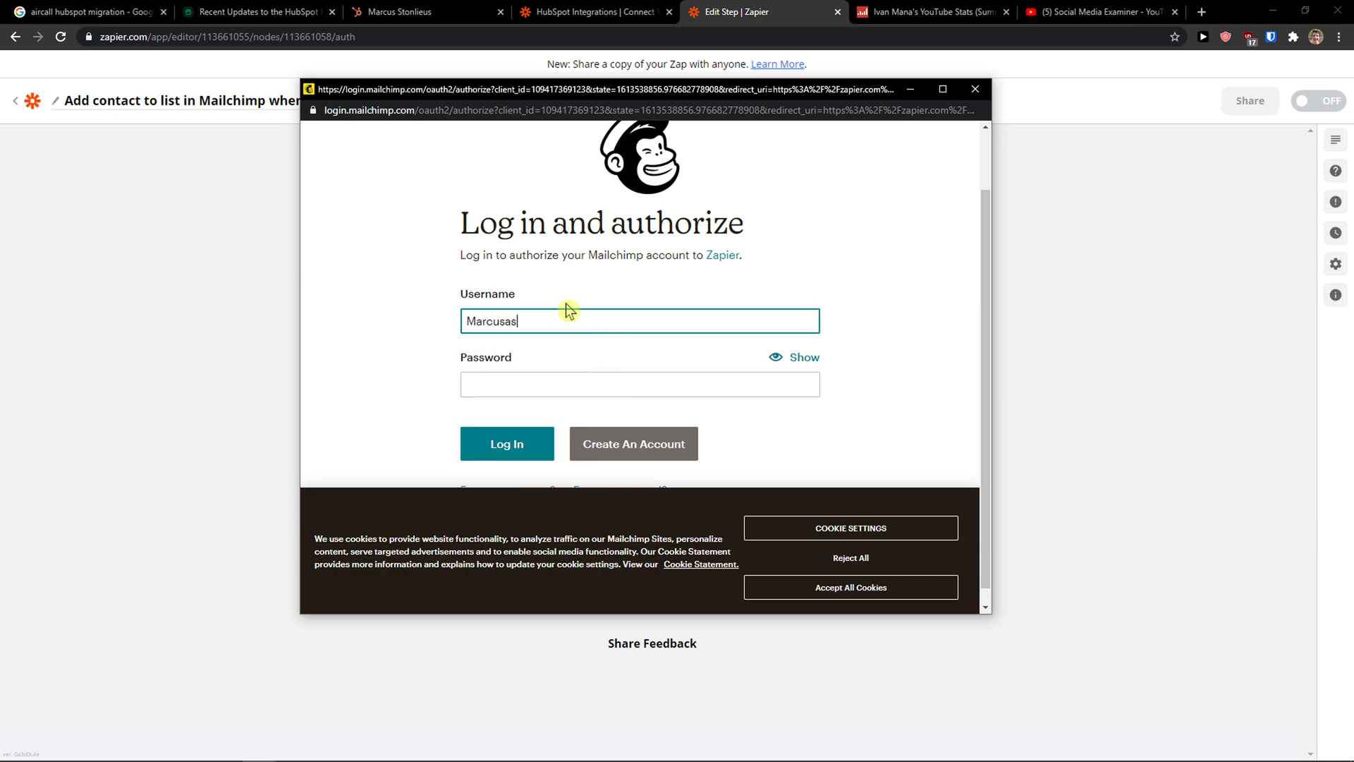
{"action": "key", "text": "Tab"}
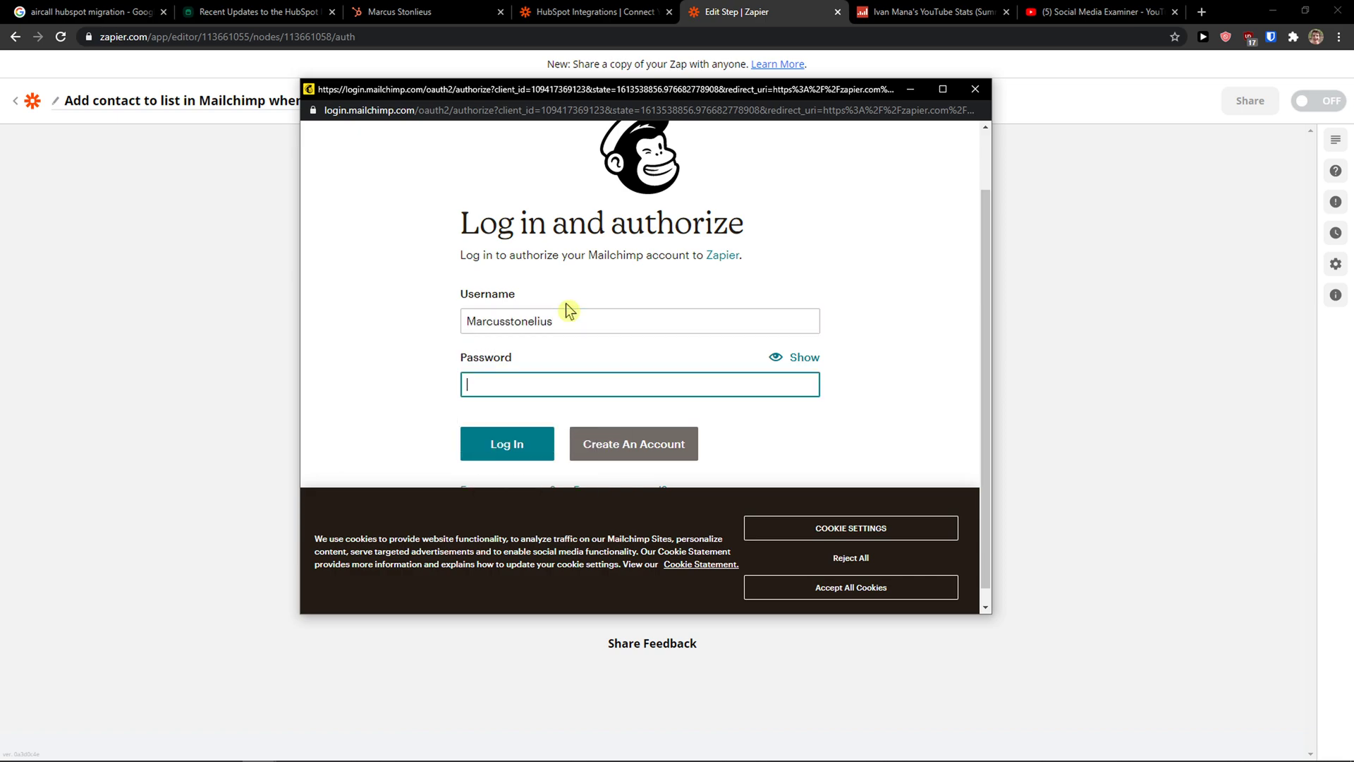
{"action": "type", "text": "•••"}
{"action": "key", "text": "Return"}
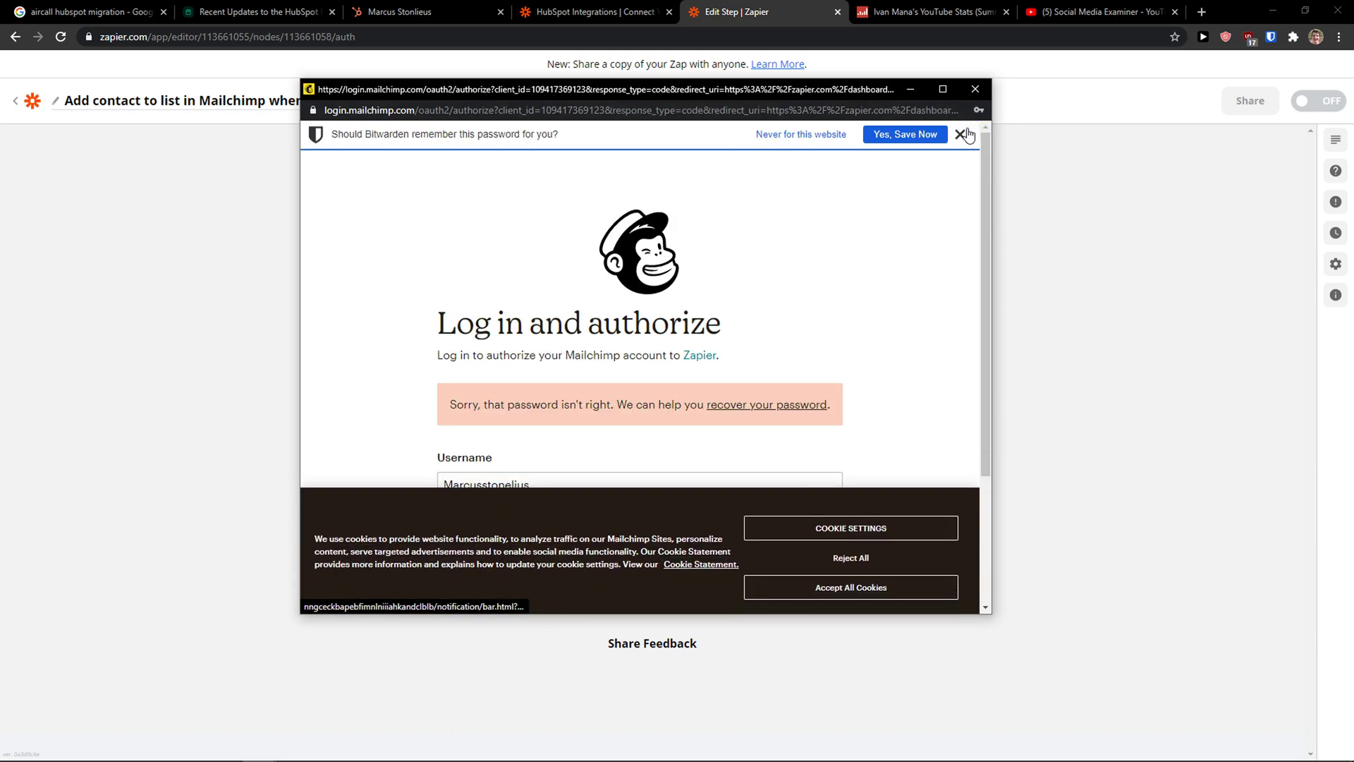
Step: Dismiss the password and cookie prompts, re-enter the password, and allow Zapier access to Mailchimp
{"action": "left_click", "coordinate": [960, 134]}
{"action": "left_click", "coordinate": [866, 590]}
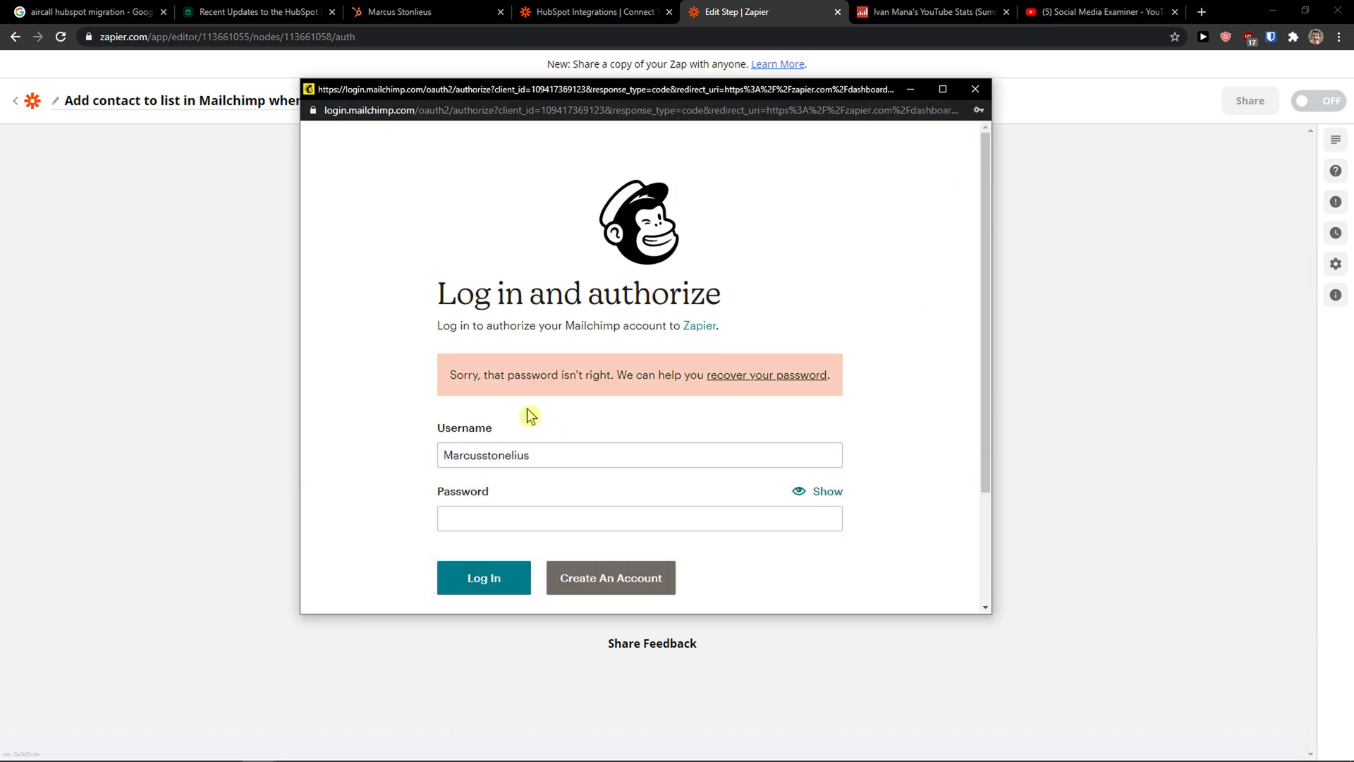
{"action": "scroll", "coordinate": [557, 437], "scroll_direction": "down", "scroll_amount": 1}
{"action": "left_click", "coordinate": [567, 454]}
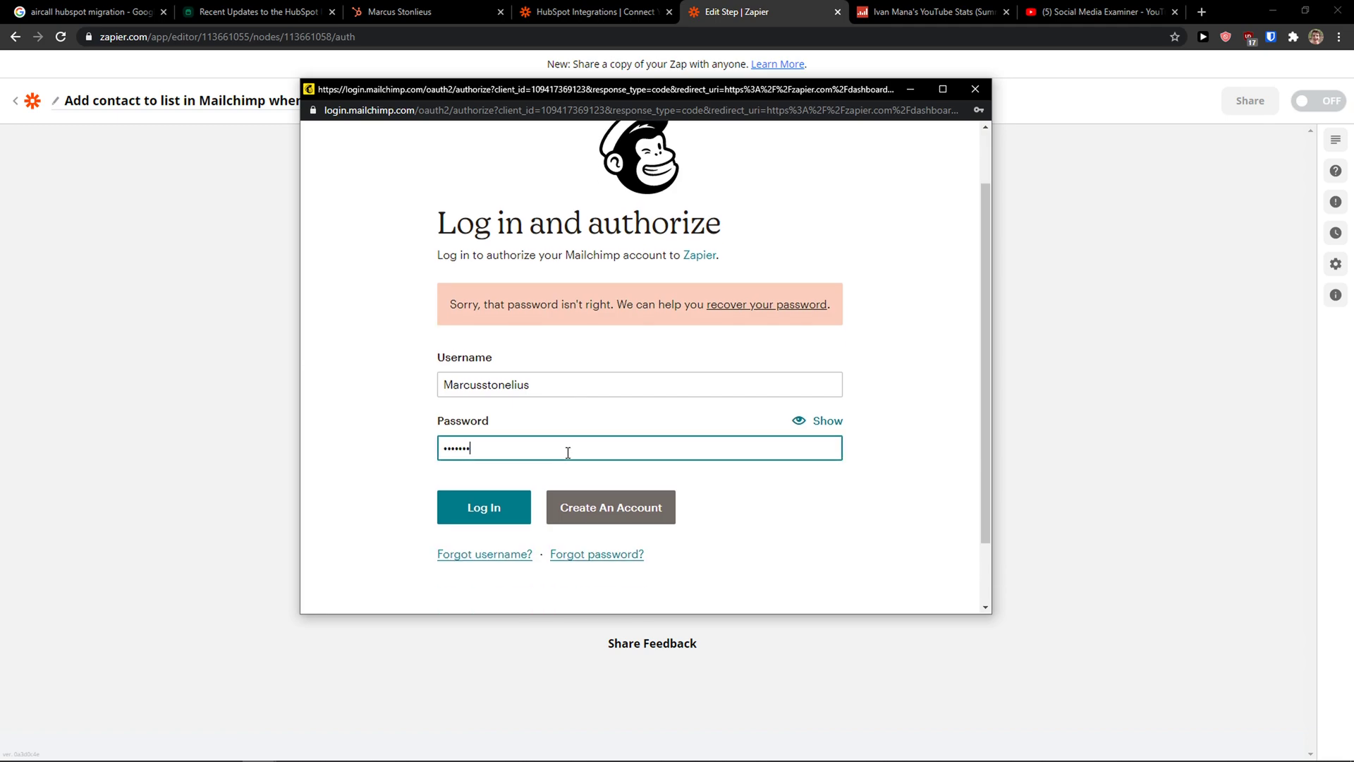
{"action": "left_click", "coordinate": [512, 509]}
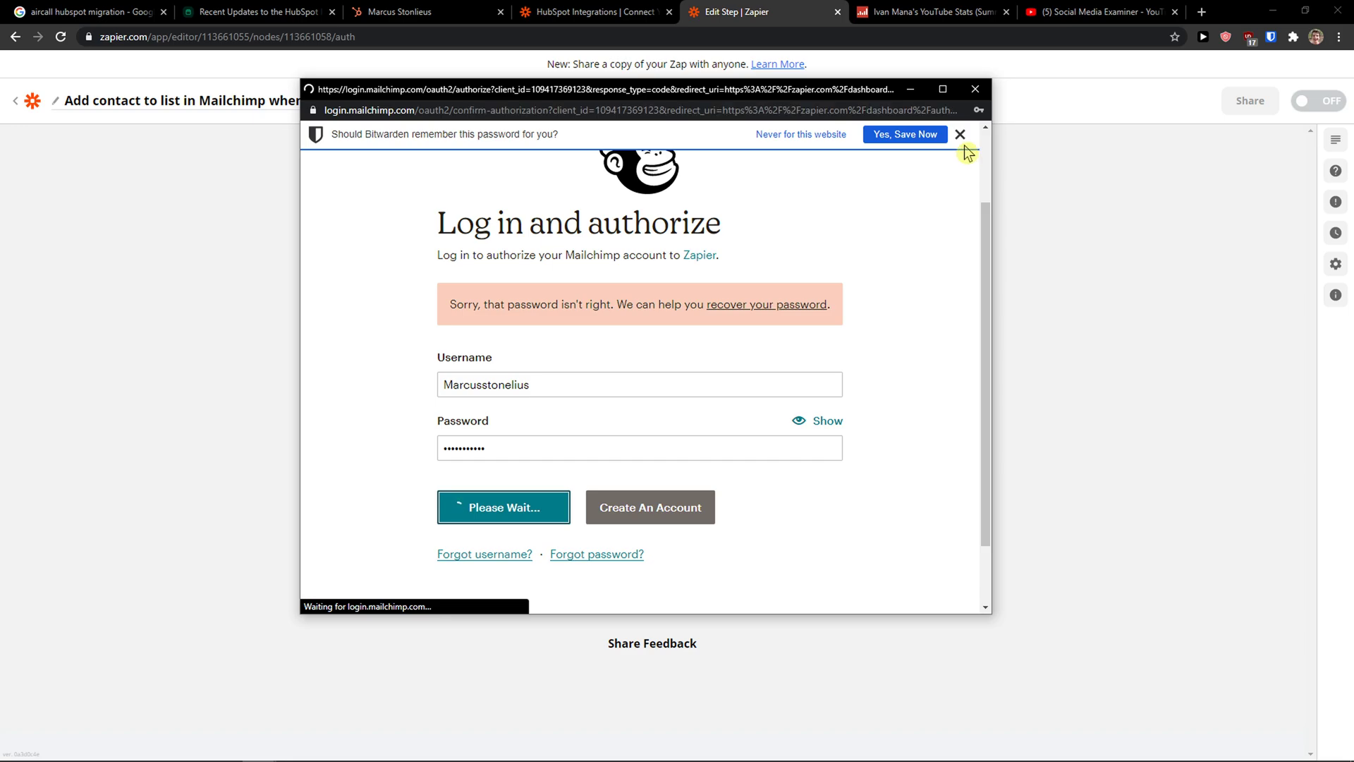
{"action": "scroll", "coordinate": [762, 327], "scroll_direction": "down", "scroll_amount": 2}
{"action": "left_click", "coordinate": [404, 572]}
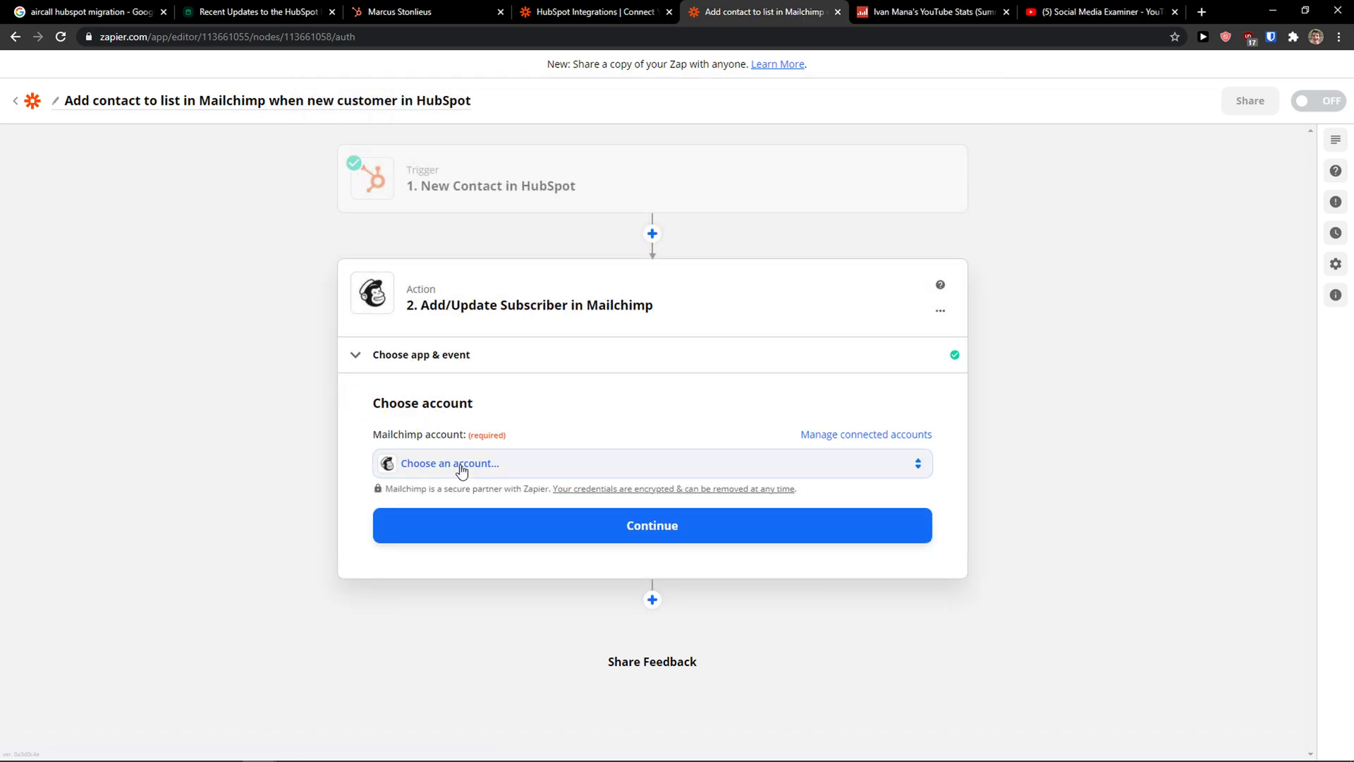
Step: Use the newly connected Mailchimp account and choose the Wordpress Newletter1 audience
{"action": "left_click", "coordinate": [459, 464]}
{"action": "left_click", "coordinate": [468, 488]}
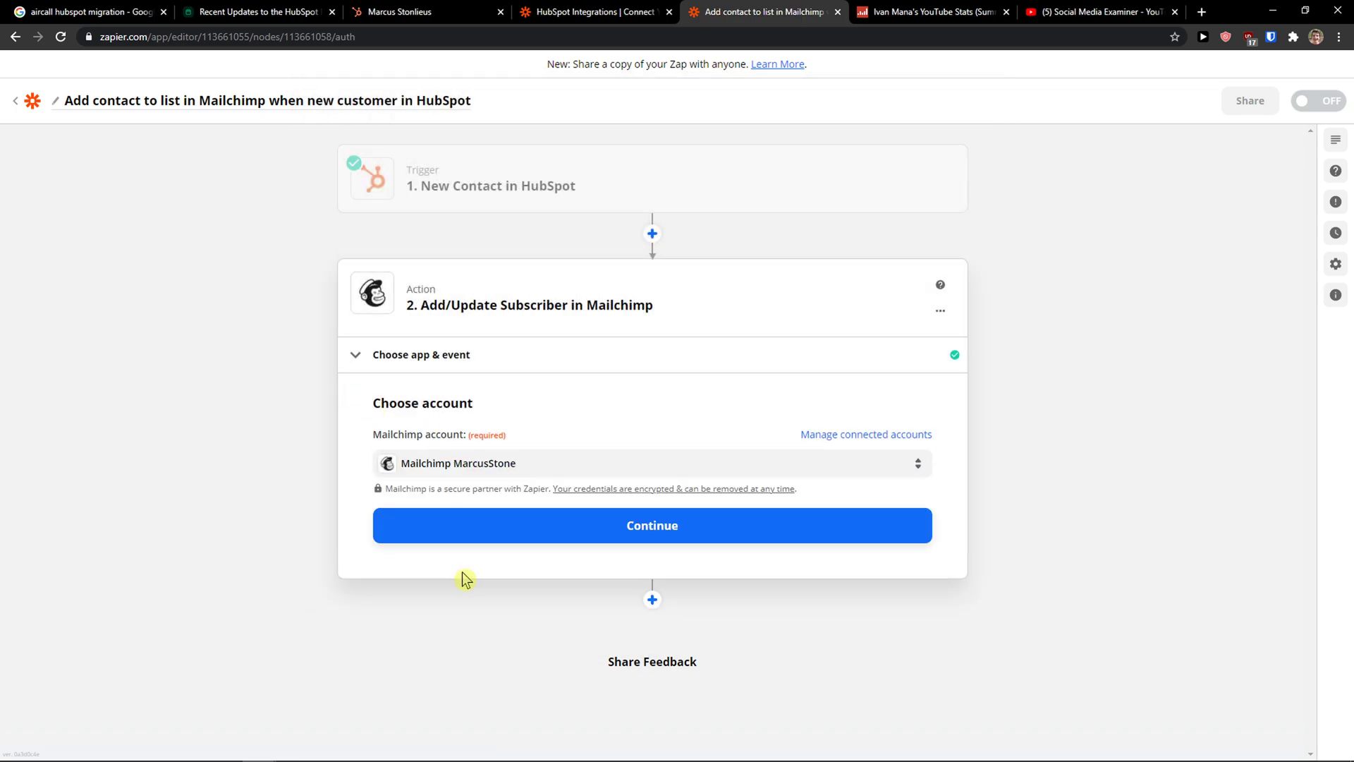
{"action": "left_click", "coordinate": [496, 540]}
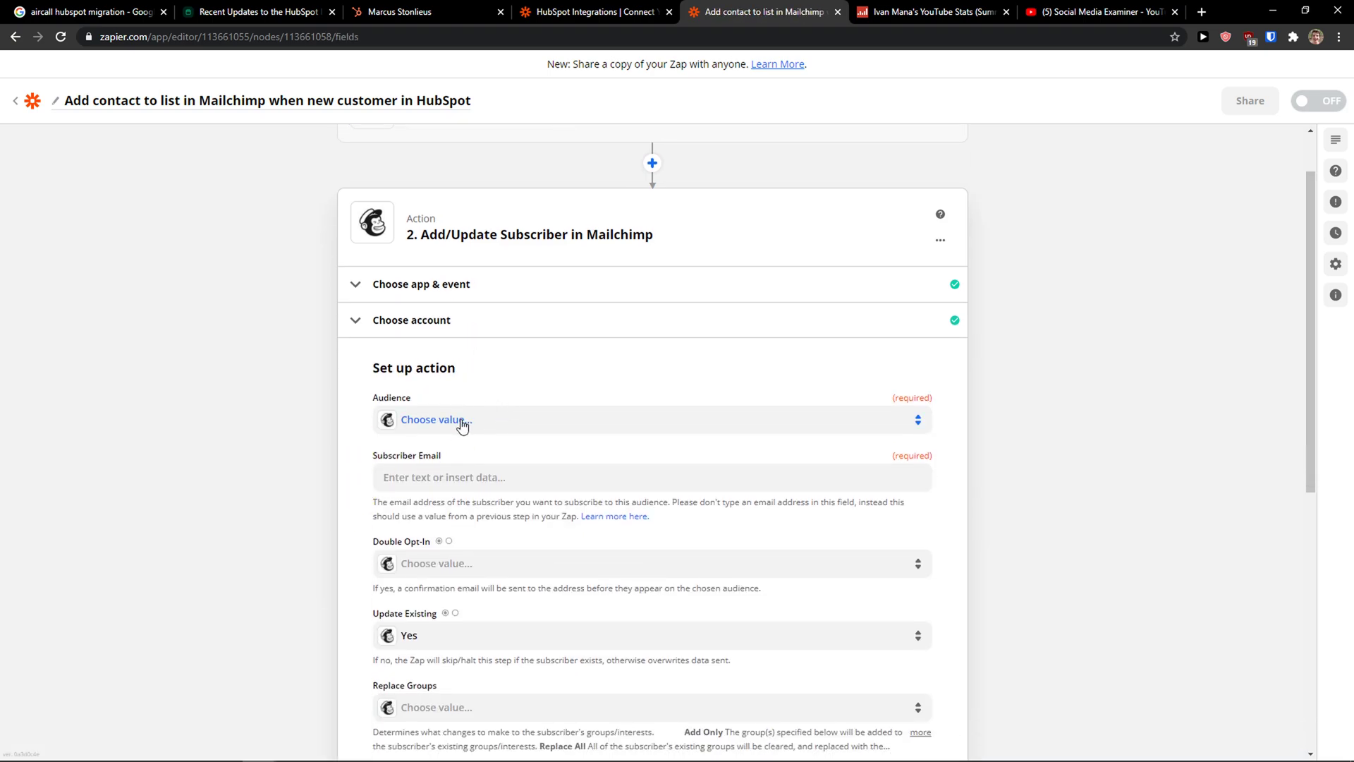
{"action": "left_click", "coordinate": [422, 422]}
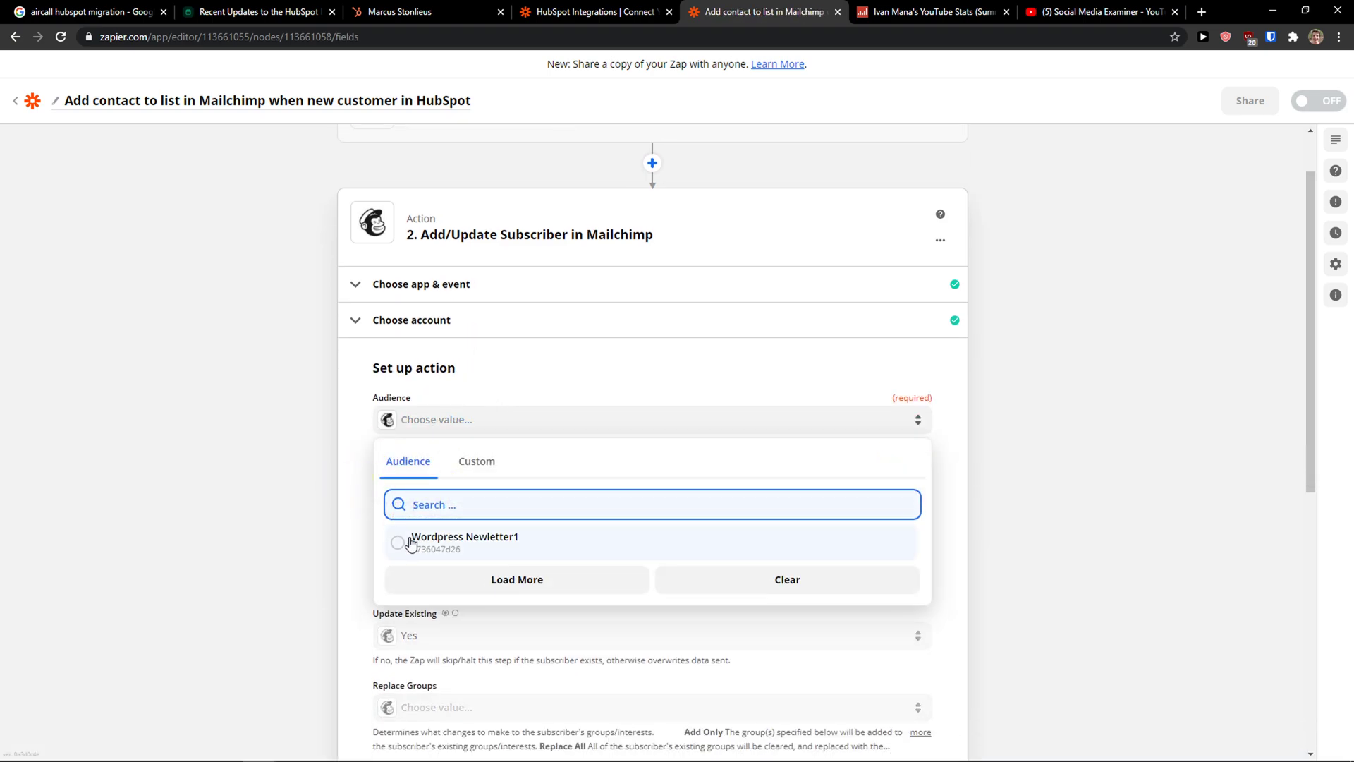
{"action": "left_click", "coordinate": [409, 543]}
Step: Map the HubSpot contact's Email into the Subscriber Email field
{"action": "scroll", "coordinate": [384, 466], "scroll_direction": "down", "scroll_amount": 1}
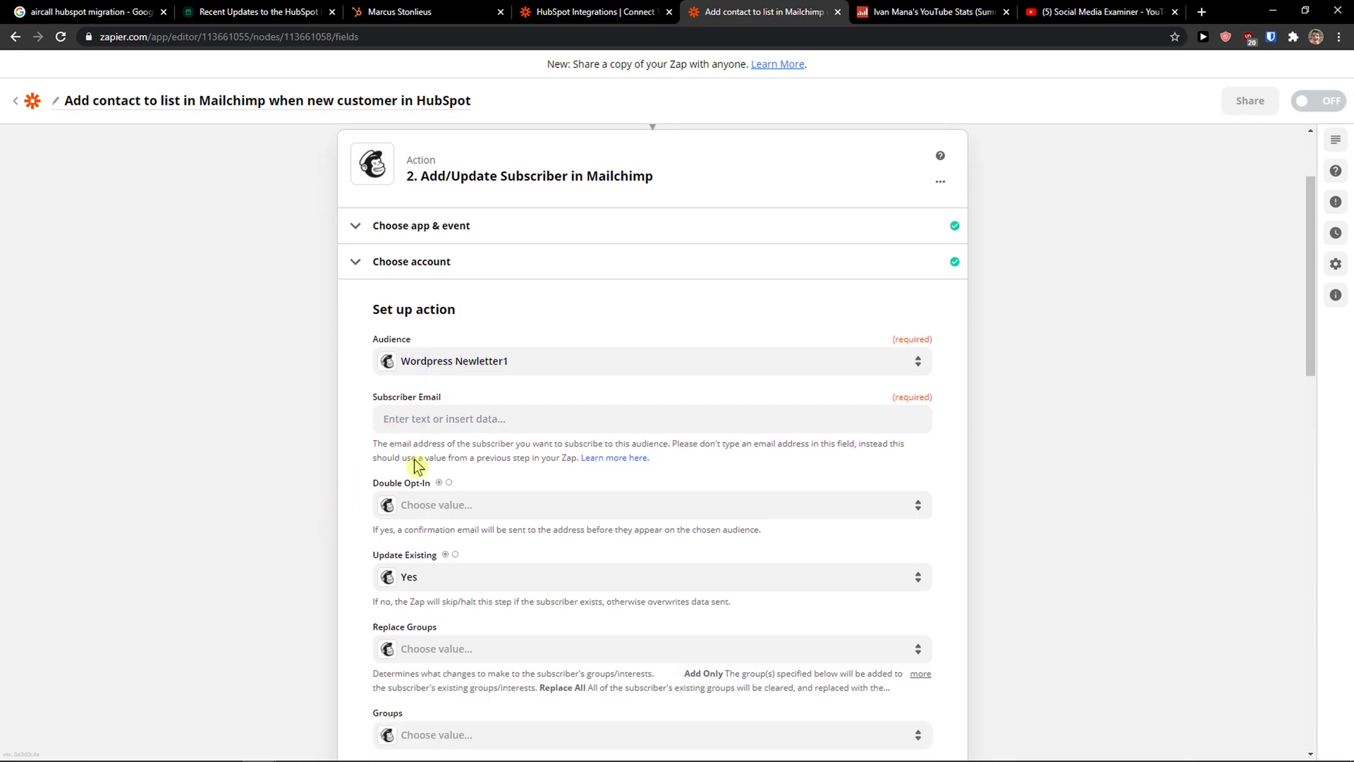
{"action": "left_click", "coordinate": [506, 406]}
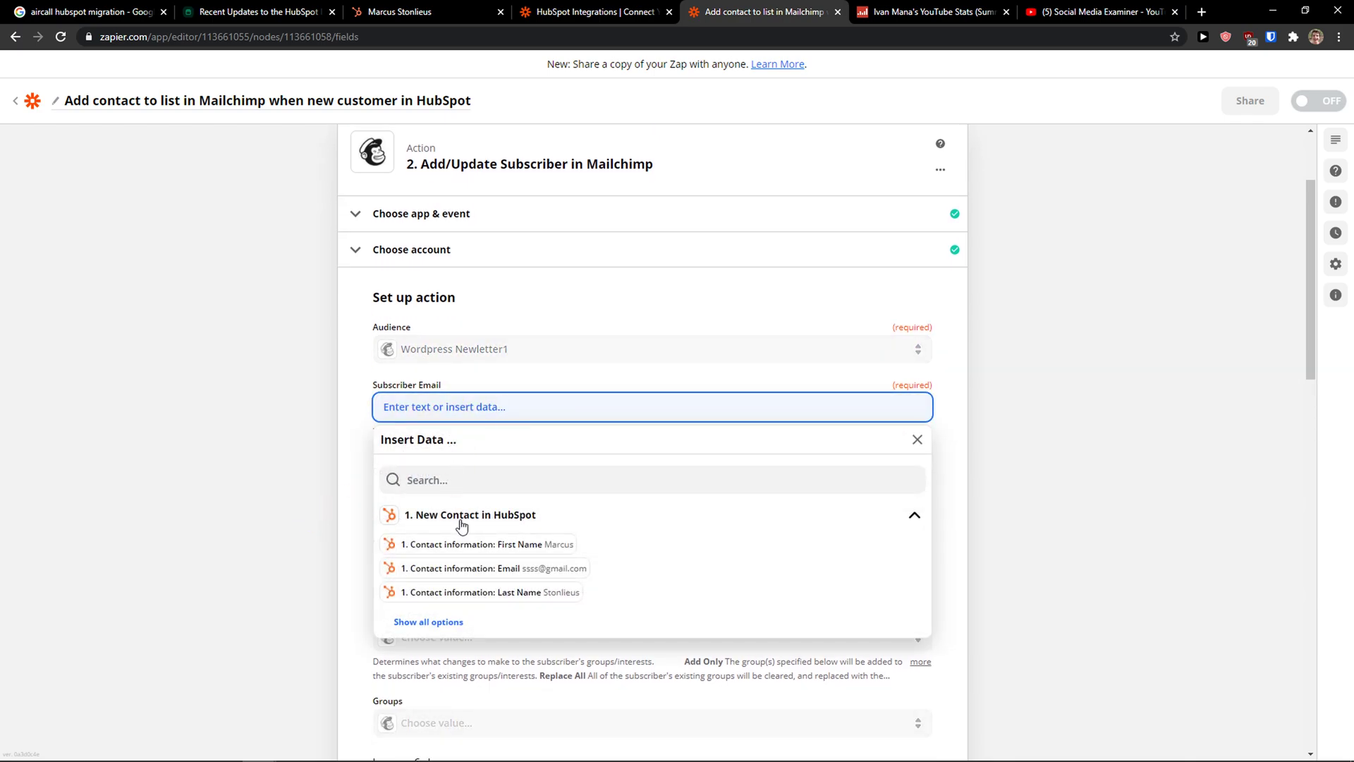
{"action": "left_click", "coordinate": [446, 572]}
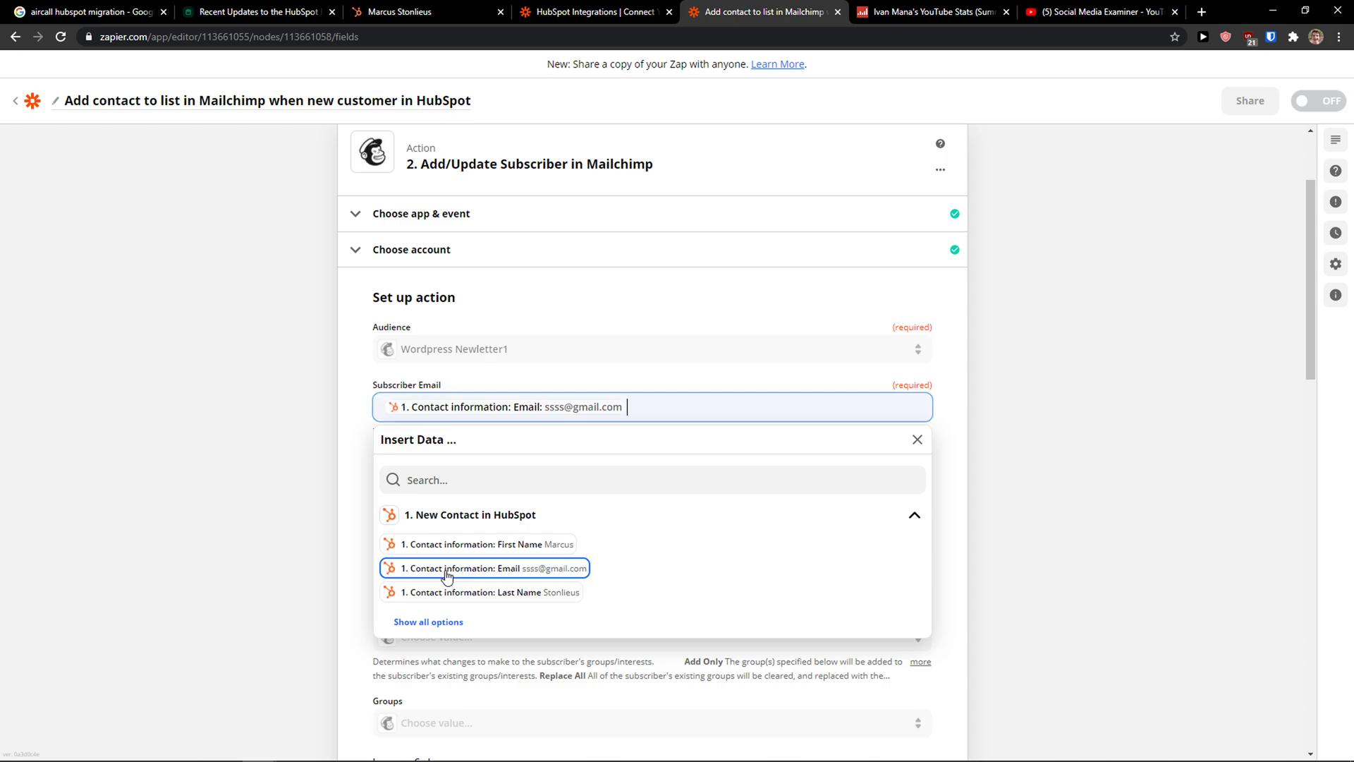
{"action": "left_click", "coordinate": [287, 534]}
Step: Review the subscriber groups and remaining fields, then finish the action setup
{"action": "scroll", "coordinate": [318, 455], "scroll_direction": "down", "scroll_amount": 1}
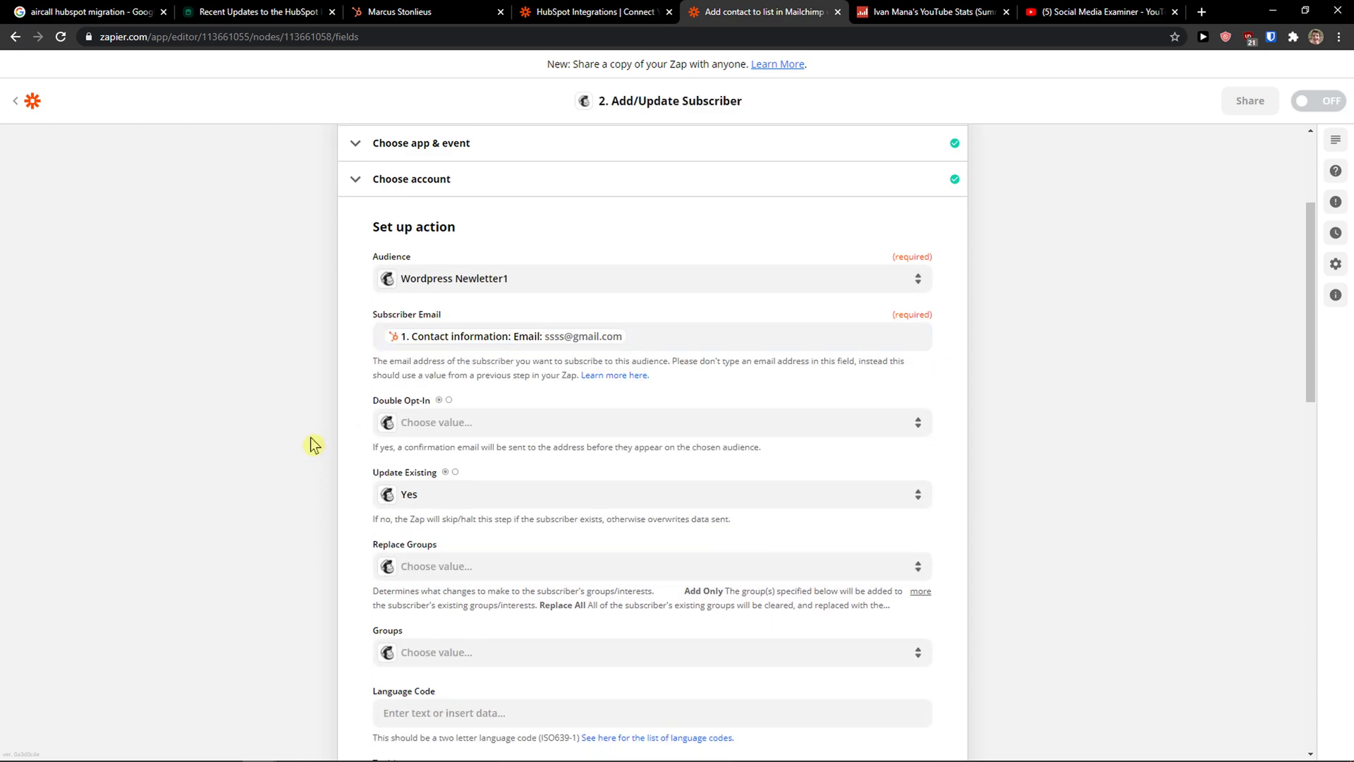
{"action": "scroll", "coordinate": [512, 350], "scroll_direction": "down", "scroll_amount": 1}
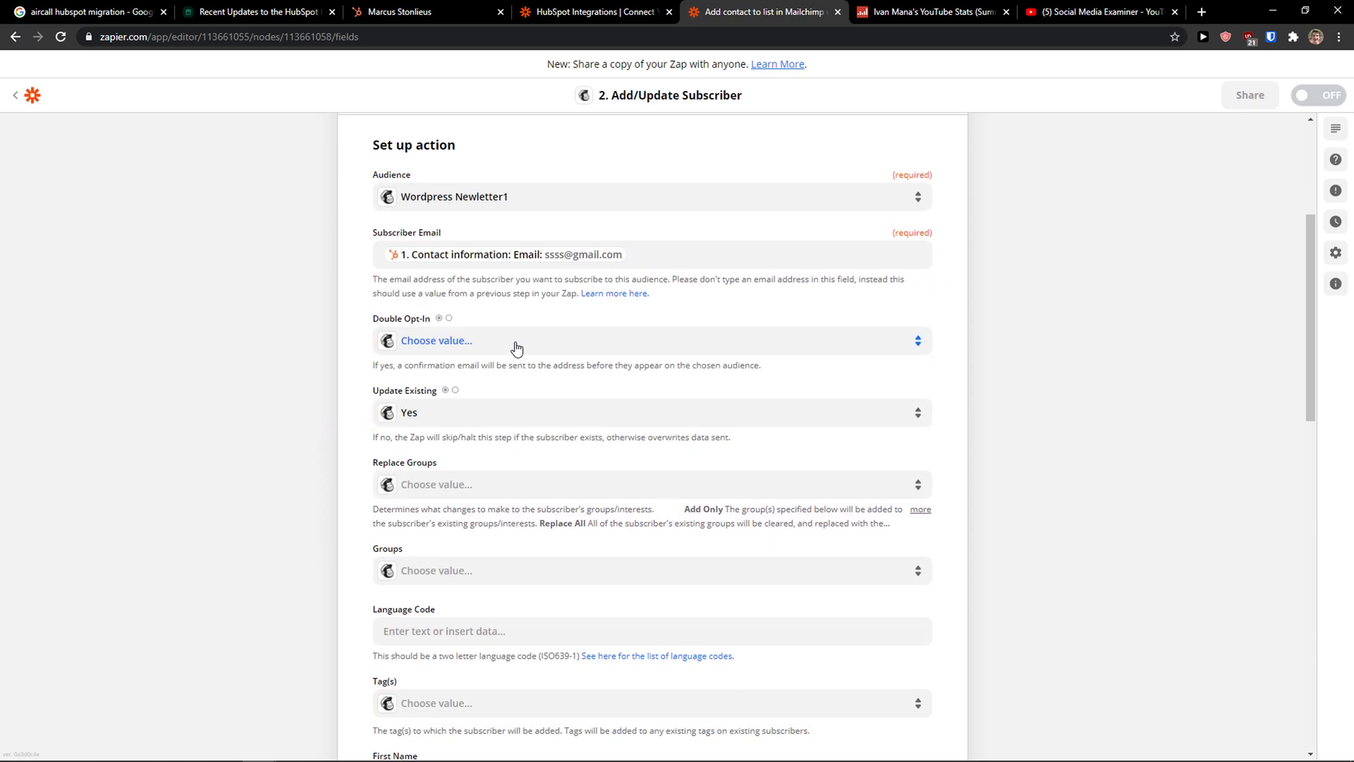
{"action": "scroll", "coordinate": [535, 450], "scroll_direction": "down", "scroll_amount": 2}
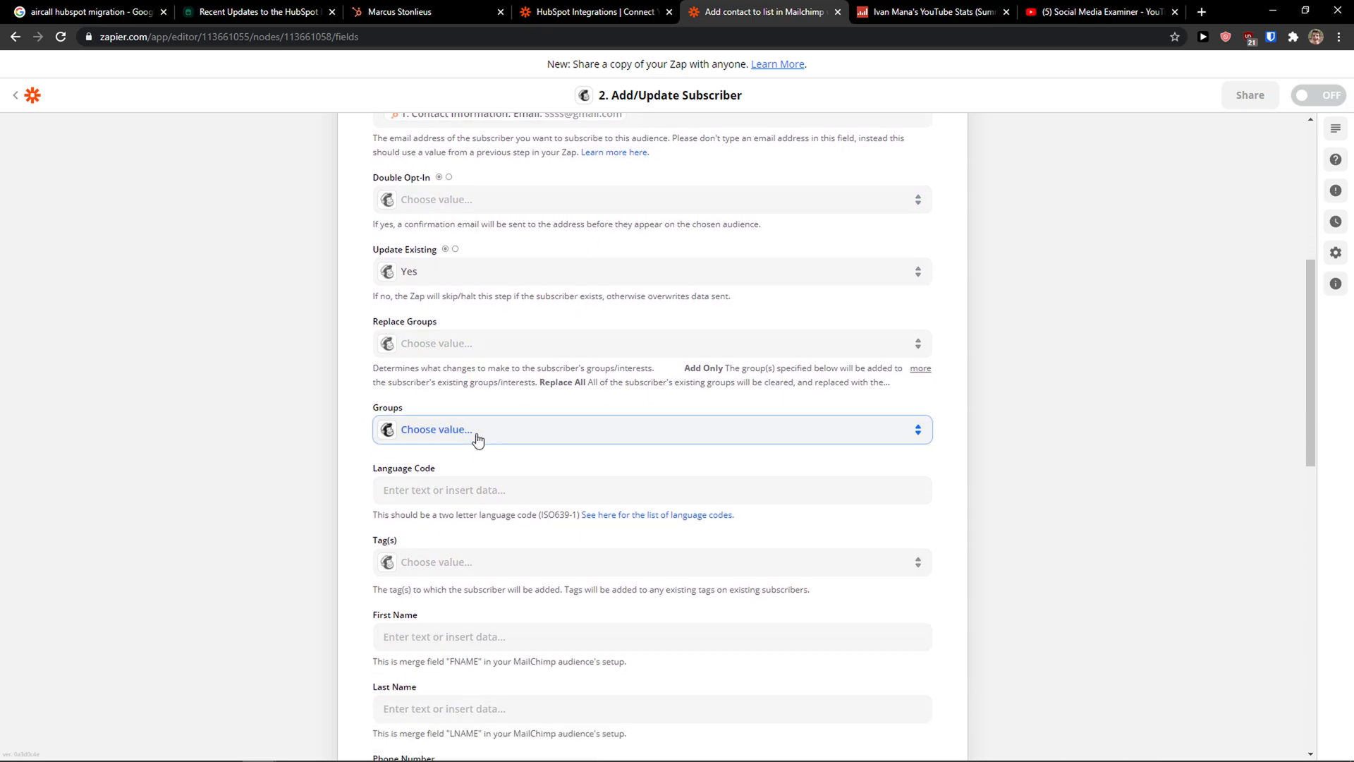
{"action": "left_click", "coordinate": [474, 435]}
{"action": "scroll", "coordinate": [288, 557], "scroll_direction": "down", "scroll_amount": 3}
{"action": "scroll", "coordinate": [287, 564], "scroll_direction": "down", "scroll_amount": 3}
{"action": "scroll", "coordinate": [759, 493], "scroll_direction": "down", "scroll_amount": 3}
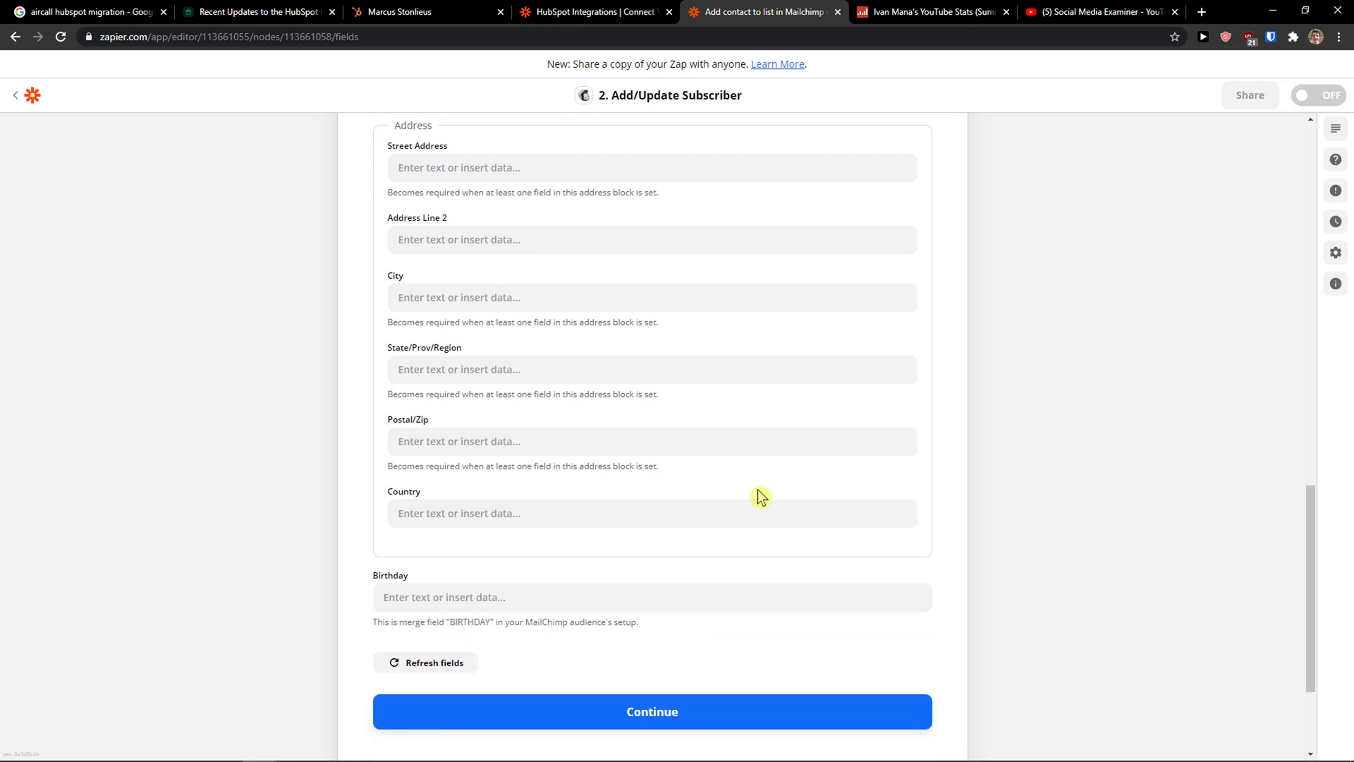
{"action": "scroll", "coordinate": [378, 705], "scroll_direction": "up", "scroll_amount": 3}
{"action": "scroll", "coordinate": [598, 570], "scroll_direction": "down", "scroll_amount": 5}
{"action": "left_click", "coordinate": [637, 587]}
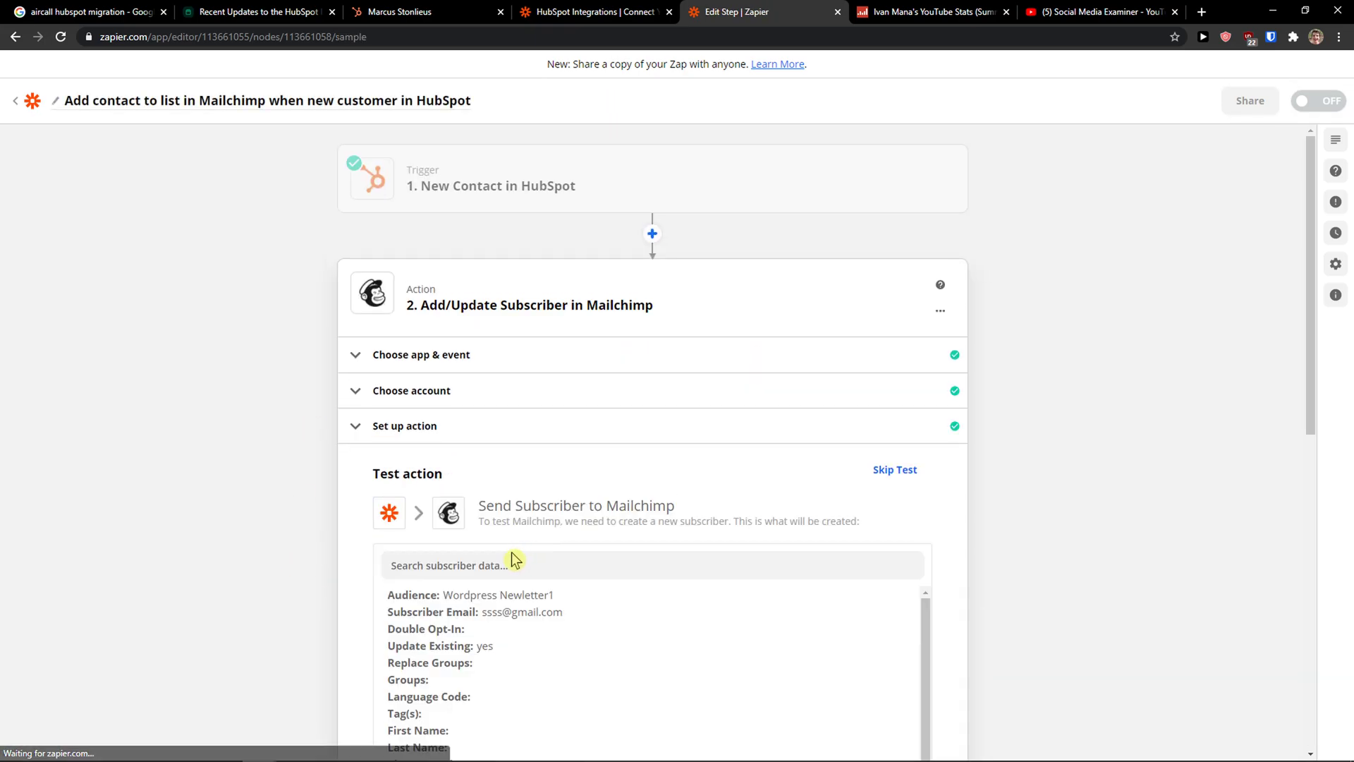
Step: Test the Mailchimp step and confirm the sample subscriber was sent successfully
{"action": "scroll", "coordinate": [505, 571], "scroll_direction": "down", "scroll_amount": 3}
{"action": "scroll", "coordinate": [637, 595], "scroll_direction": "down", "scroll_amount": 3}
{"action": "scroll", "coordinate": [1057, 607], "scroll_direction": "down", "scroll_amount": 5}
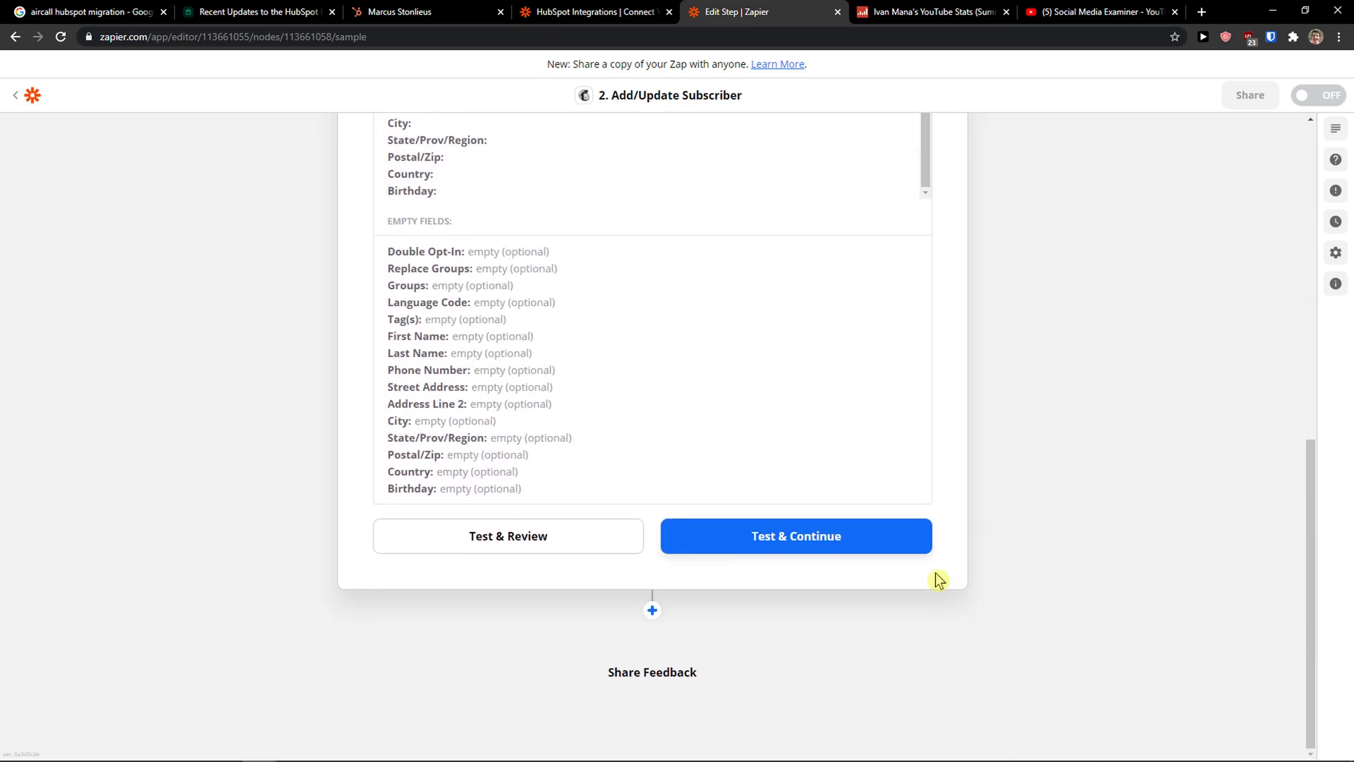
{"action": "left_click", "coordinate": [795, 540]}
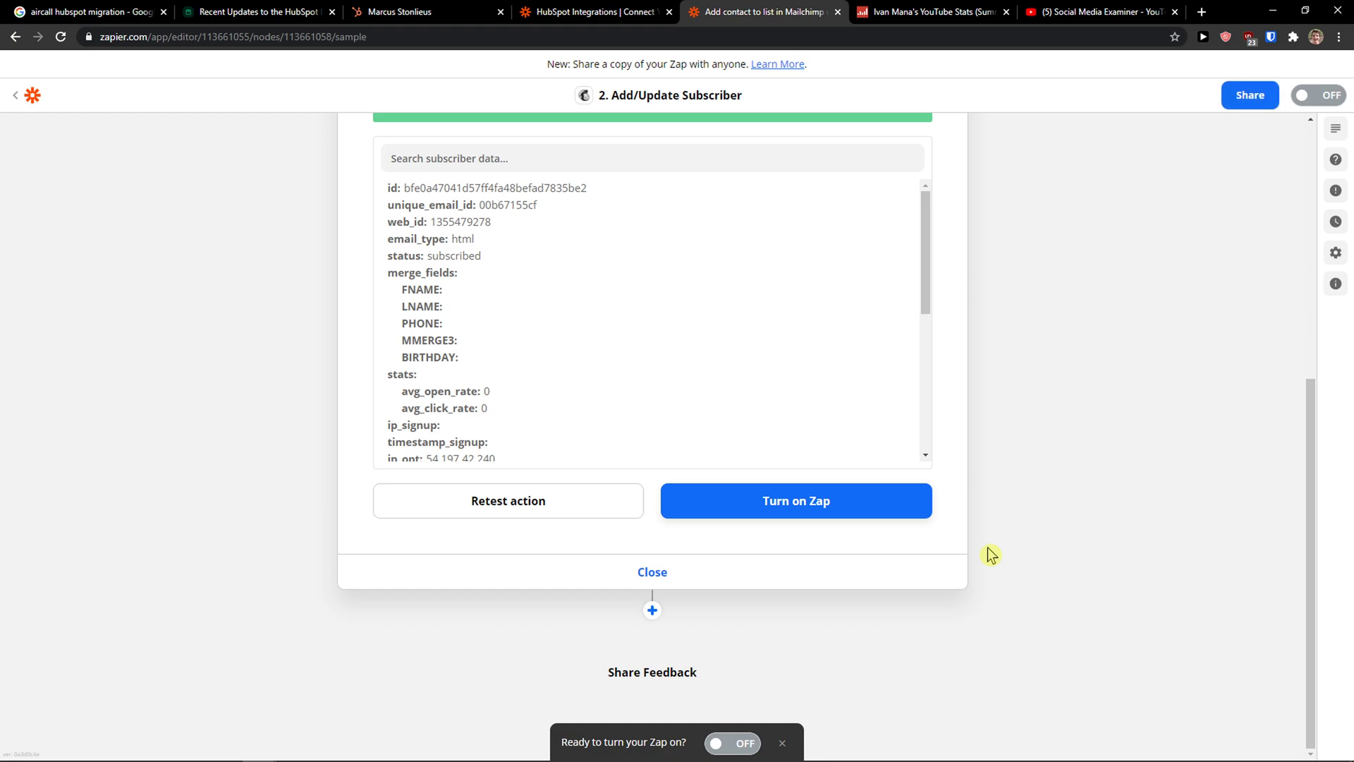
{"action": "scroll", "coordinate": [988, 551], "scroll_direction": "up", "scroll_amount": 1}
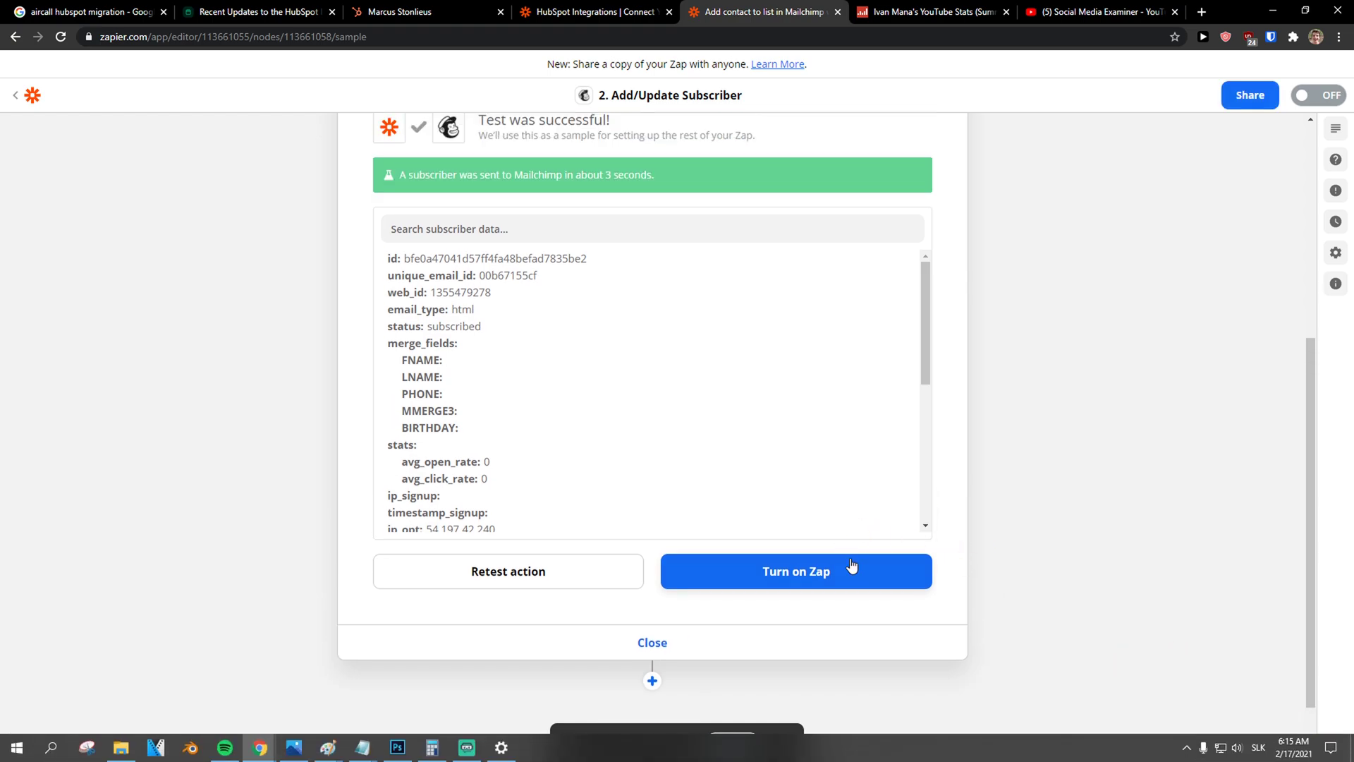
{"action": "scroll", "coordinate": [818, 572], "scroll_direction": "up", "scroll_amount": 2}
{"action": "scroll", "coordinate": [788, 559], "scroll_direction": "up", "scroll_amount": 3}
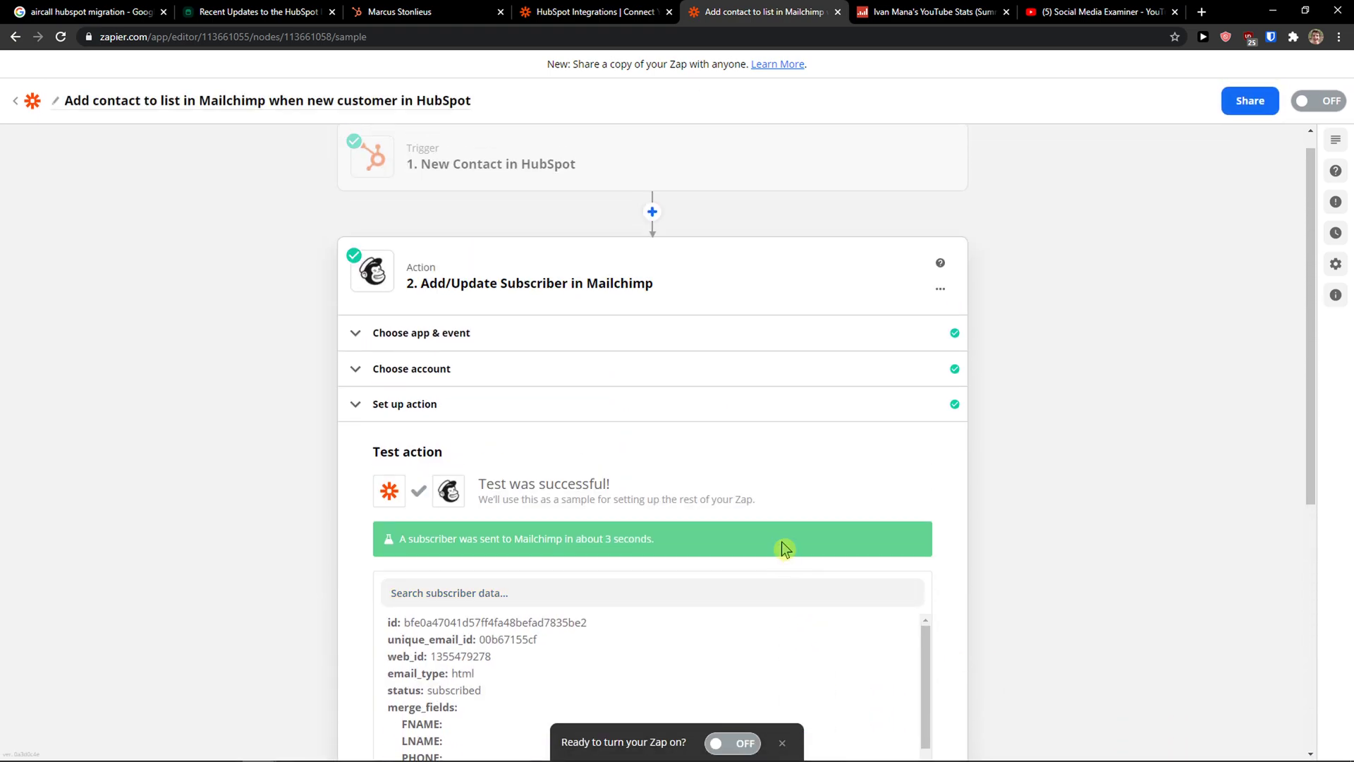